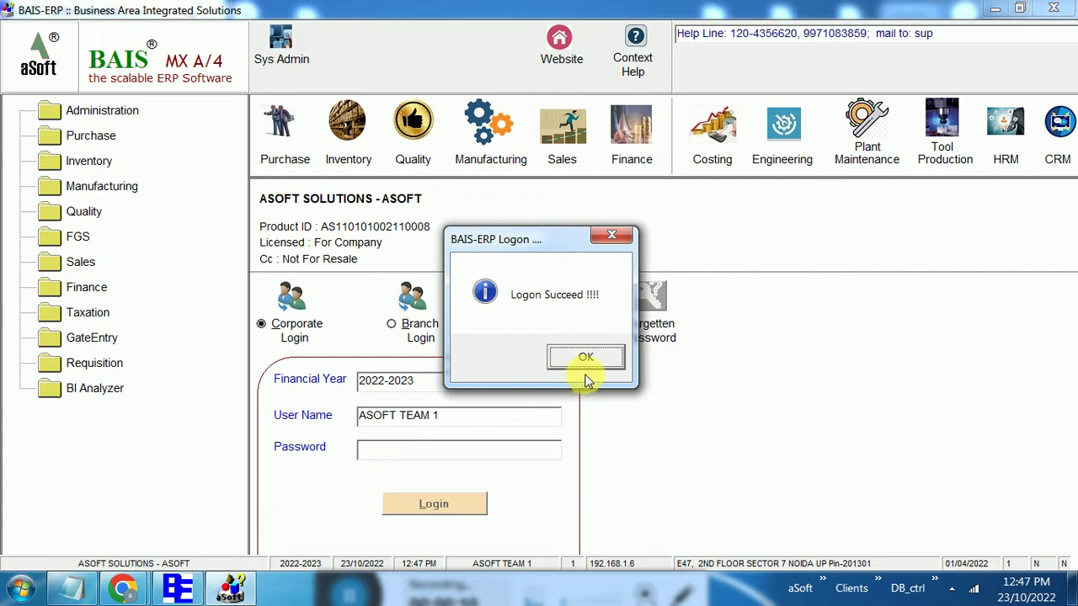
Acknowledge the 'Logon Succeed !!!!' message for financial year 2022-2023
click(586, 357)
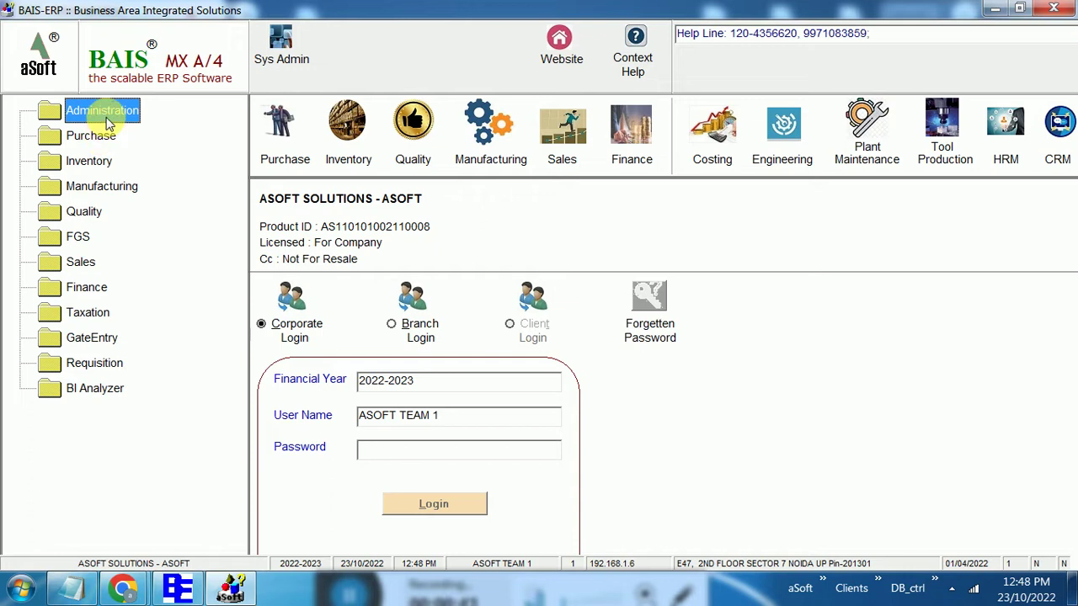
From the BAIS Administration window, launch Admin_Console > User Management > Activation
click(178, 590)
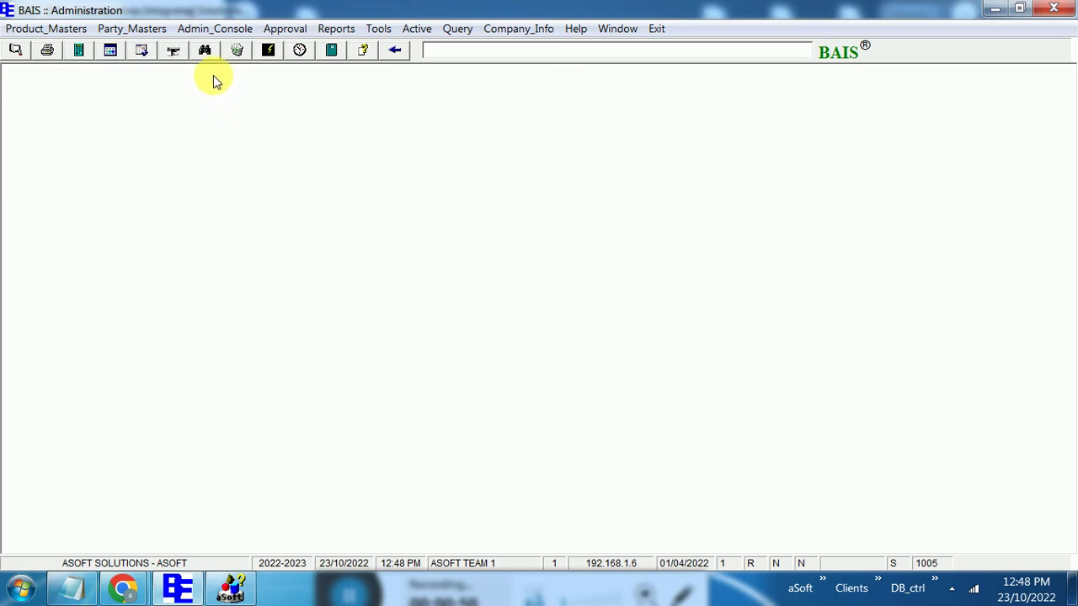
click(216, 30)
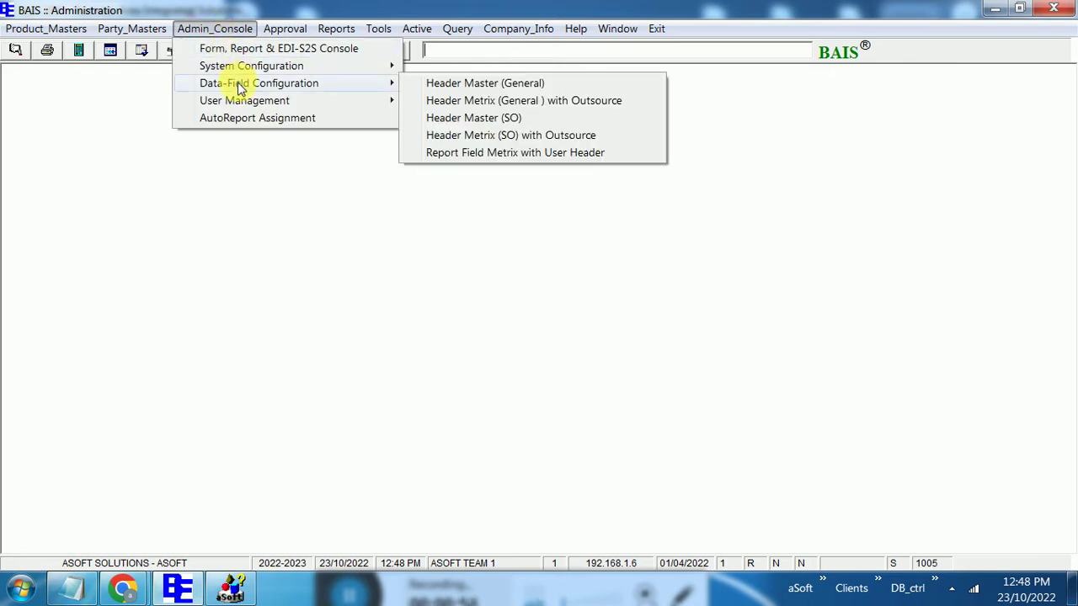
mouse_move(251, 105)
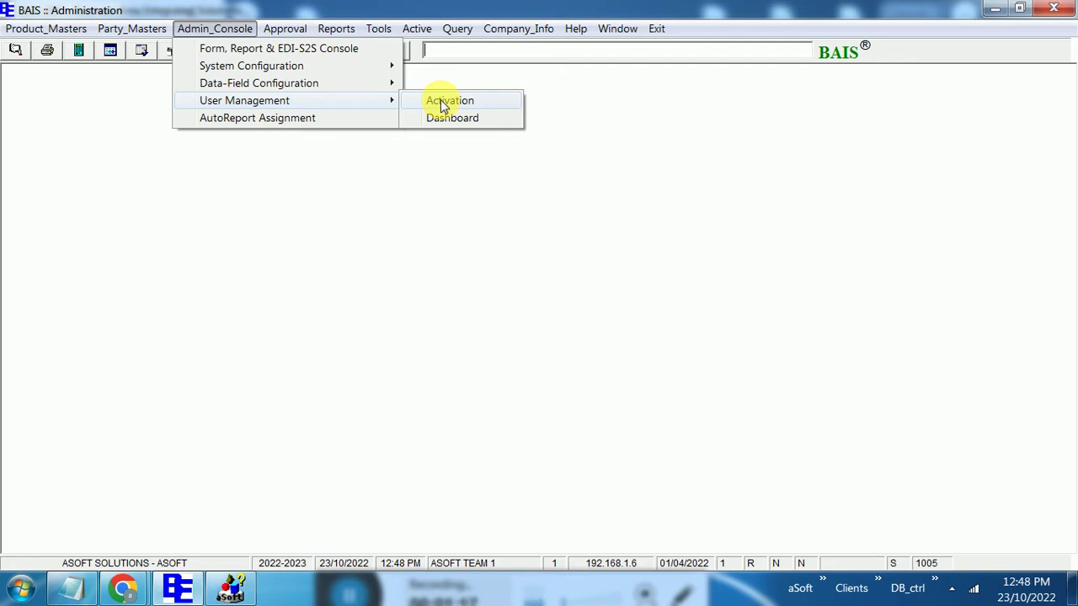
click(441, 101)
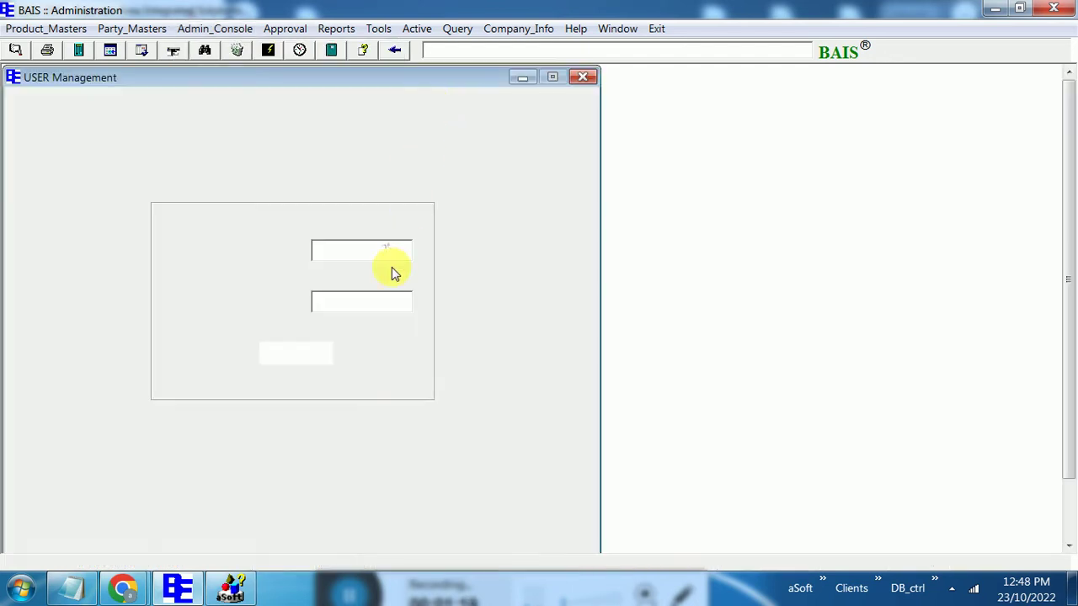
Enter and verify the User Management form password
text(***)
key(Tab)
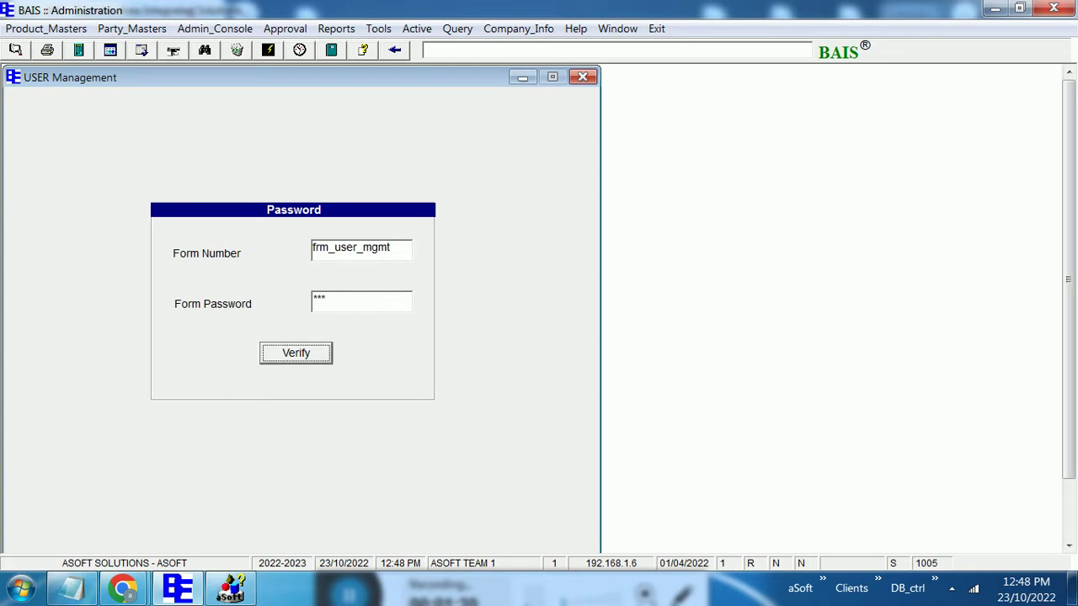
key(Return)
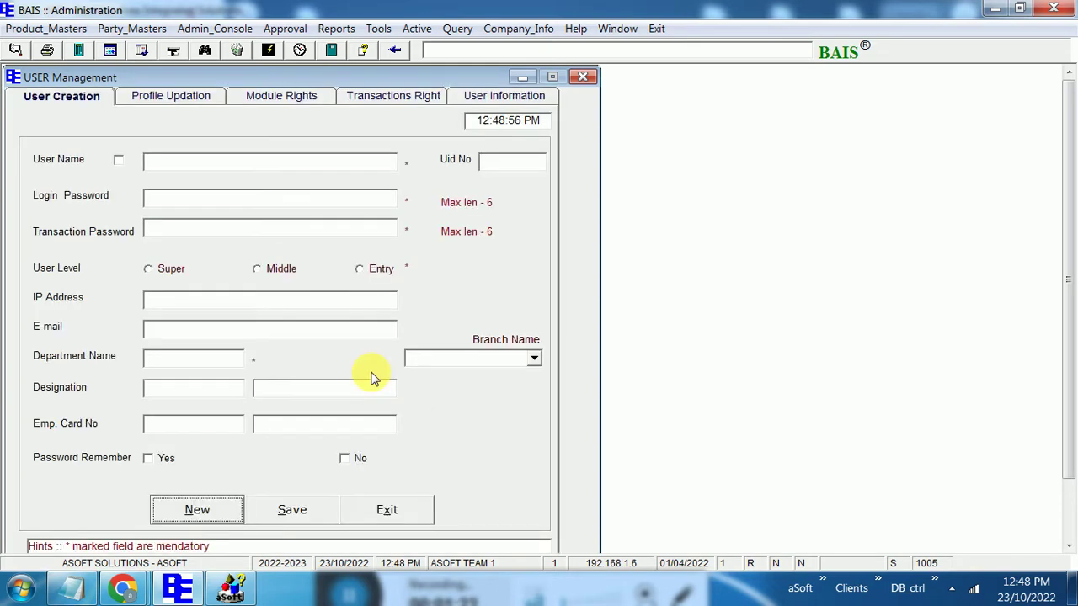
Start a new user record with a user name, login password and transaction password
click(202, 510)
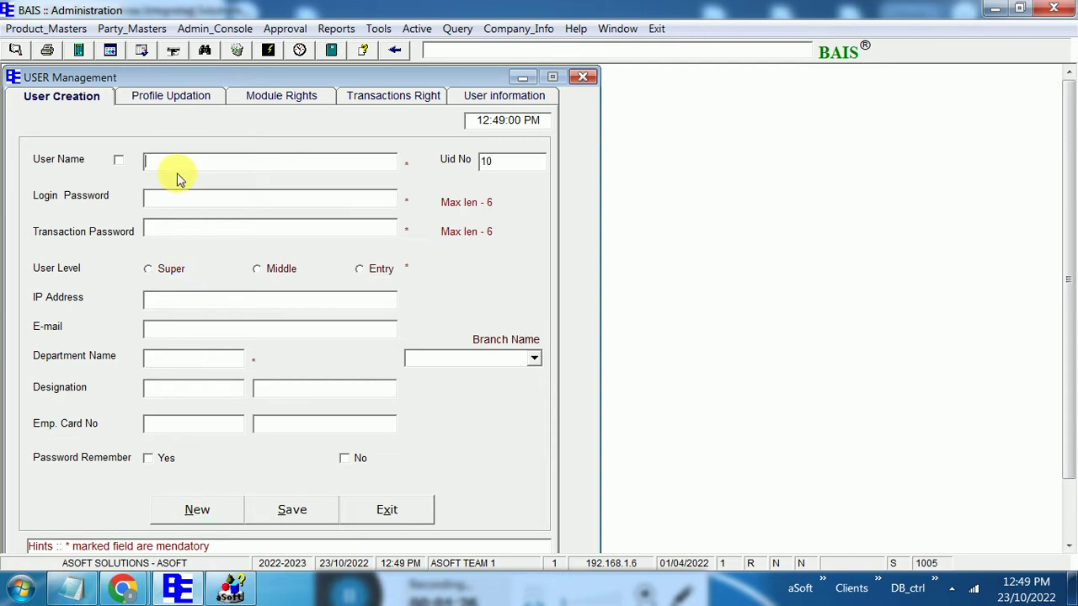
text(x)
key(BackSpace)
text(a)
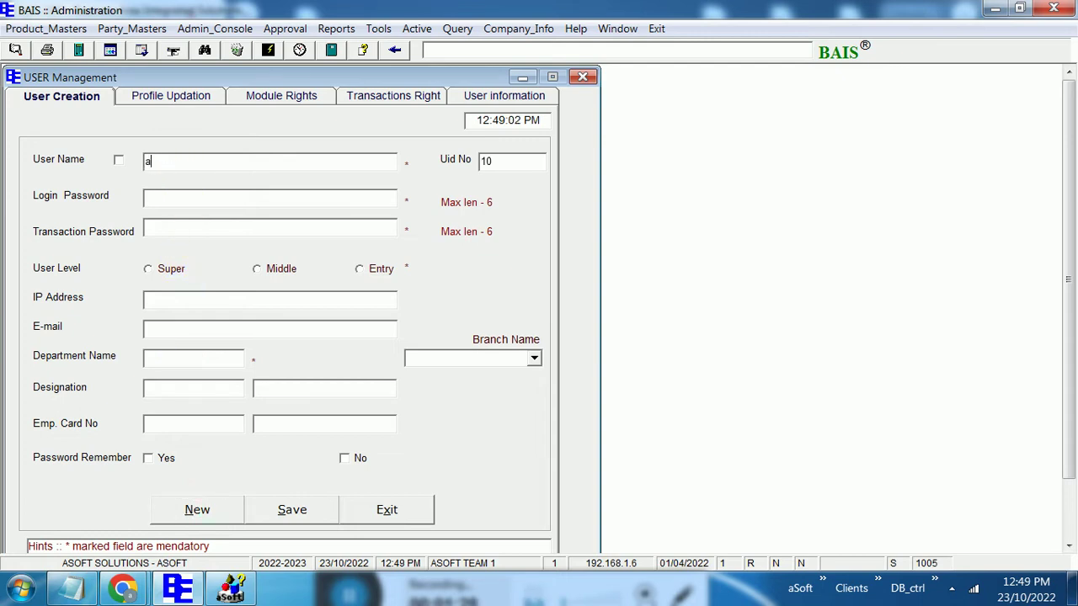
text(bc1)
key(Tab)
text(12341234)
key(Tab)
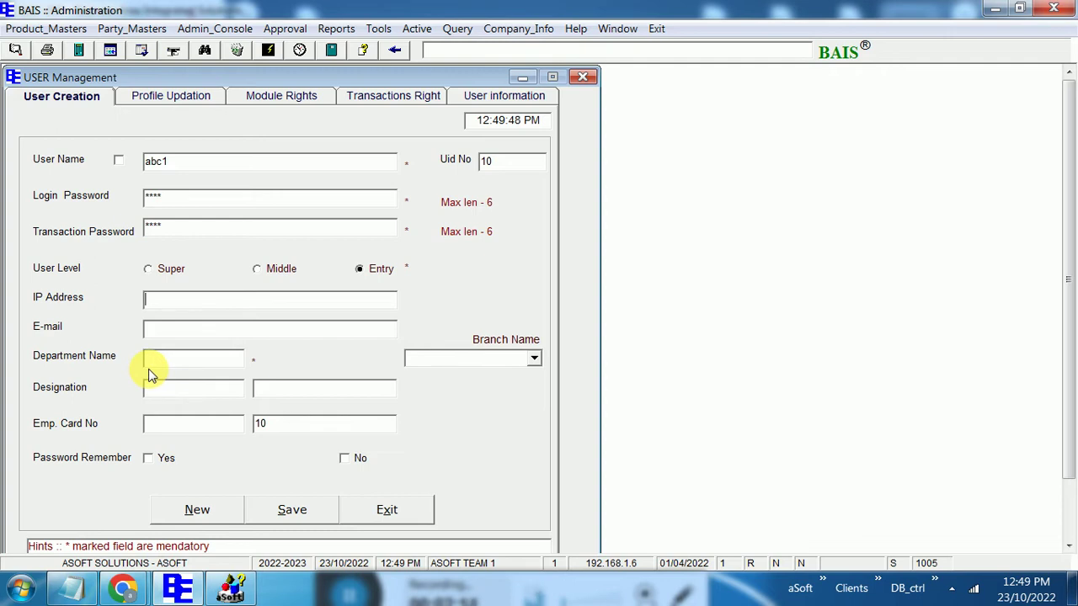
Choose POUCH as the department, leave Branch Name empty, and switch to Profile Updation
click(158, 363)
click(161, 362)
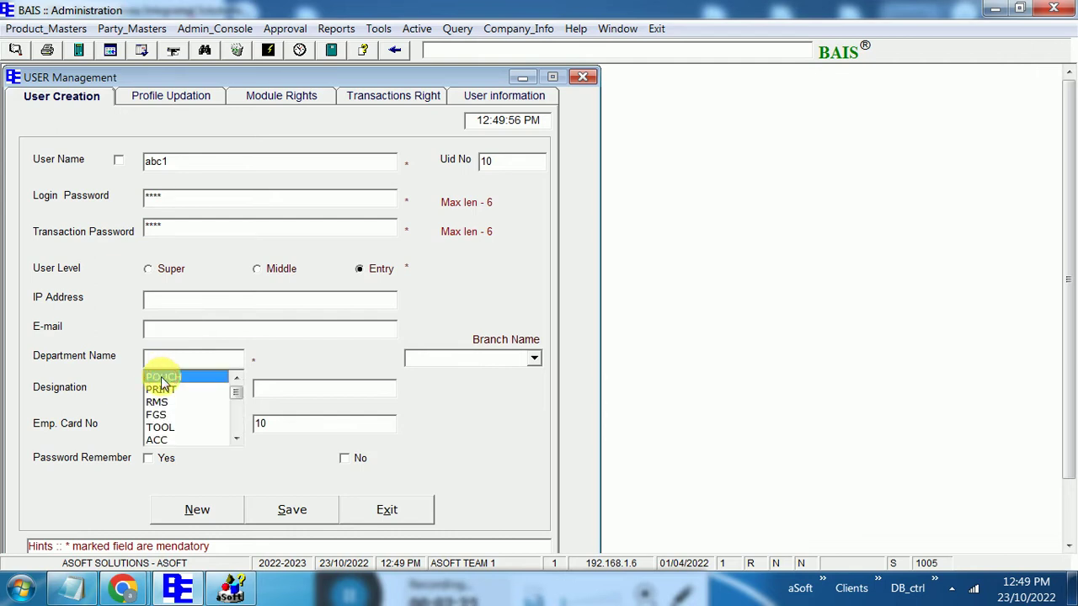
click(163, 378)
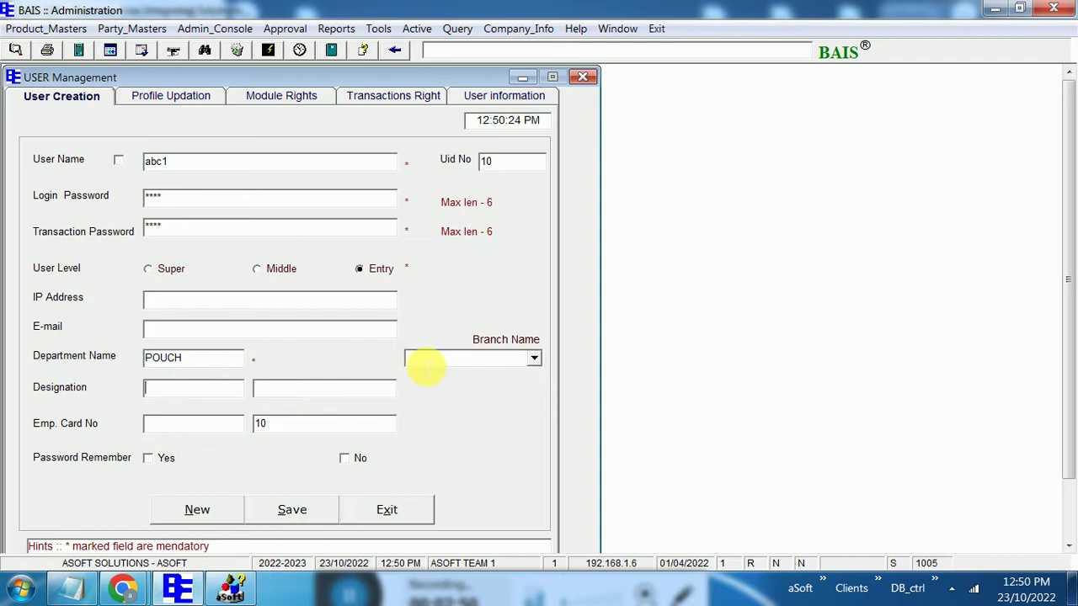
click(534, 360)
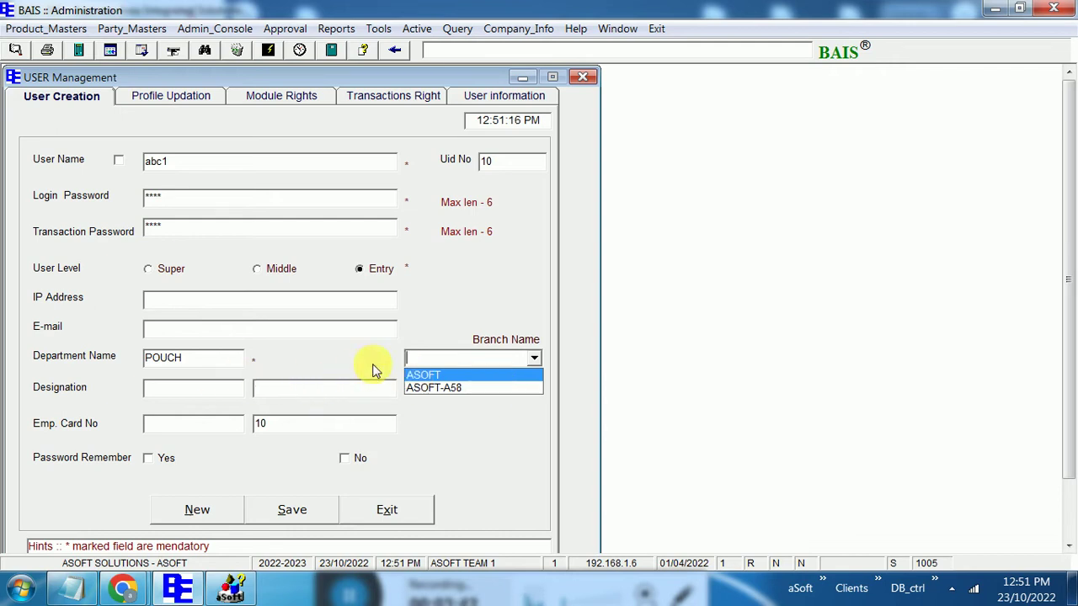
click(413, 354)
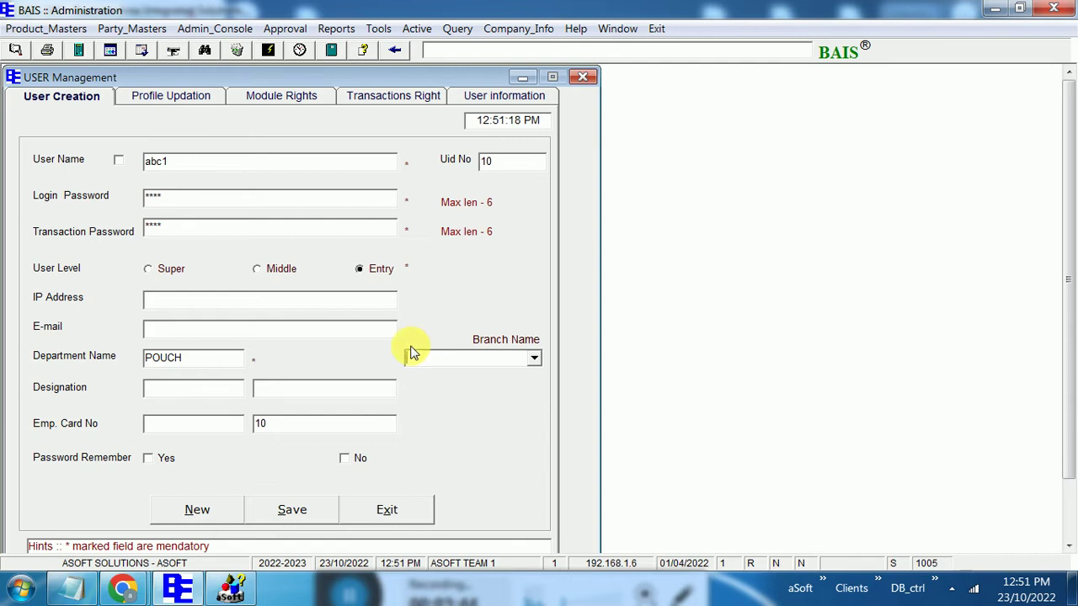
click(187, 98)
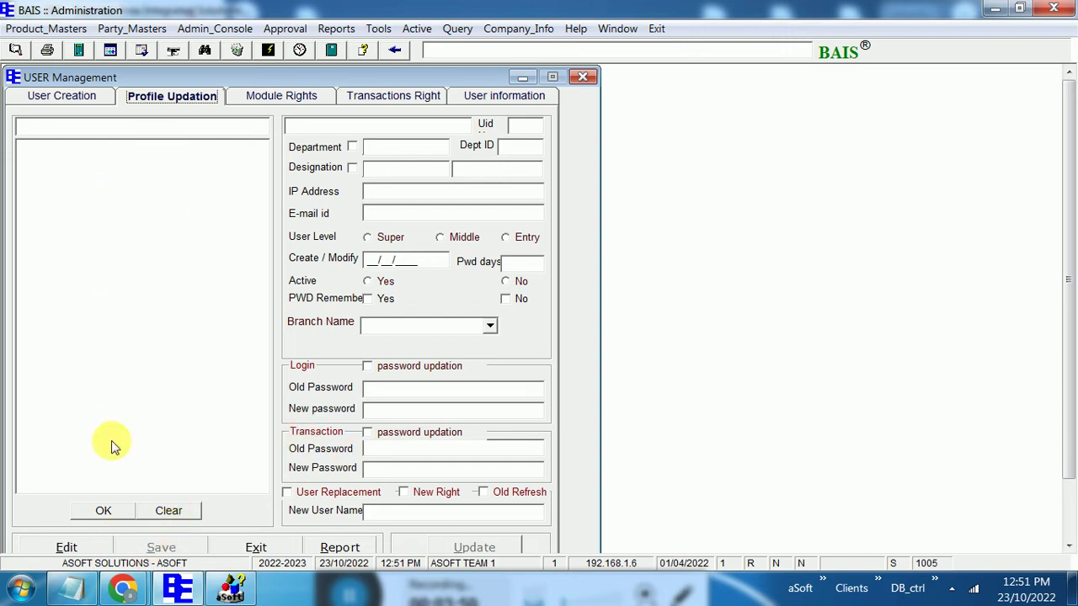
Load ASOFT TEAM 2's profile (ADMIN department, Super level) for review, then close User Management
click(67, 547)
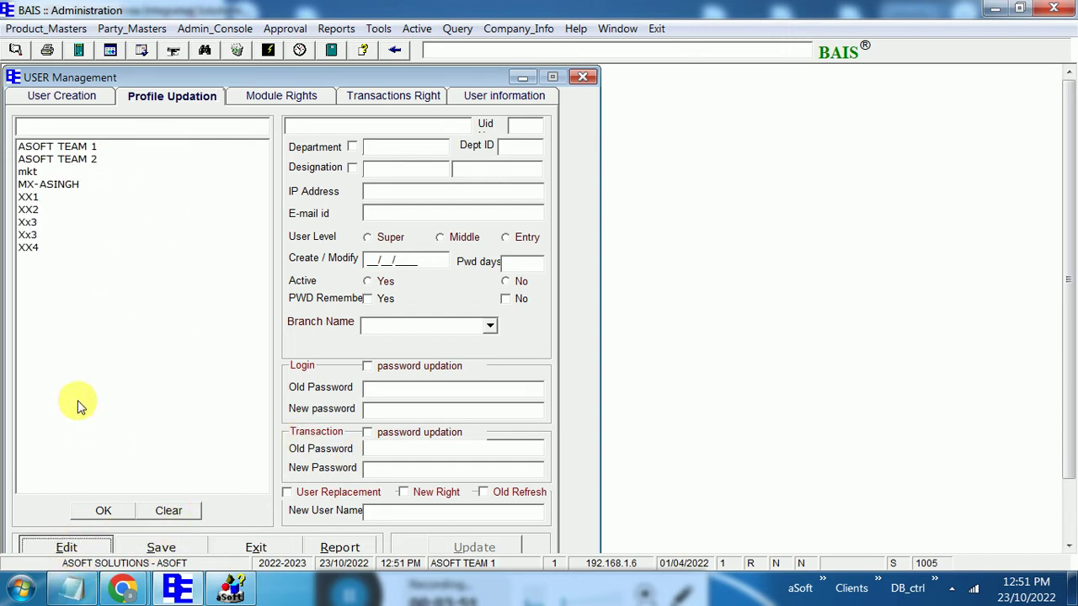
click(57, 159)
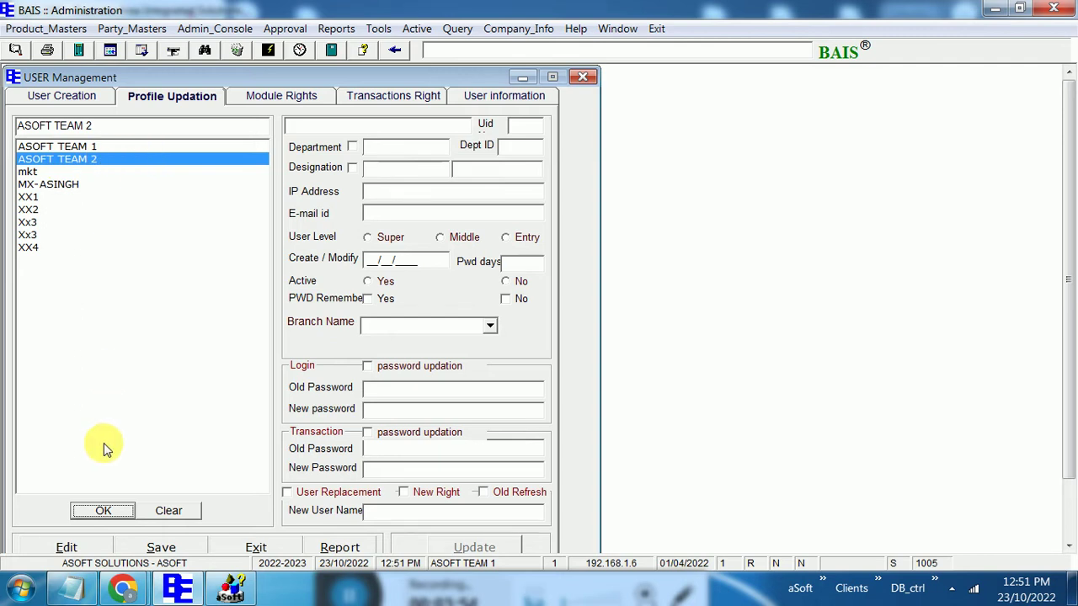
click(103, 511)
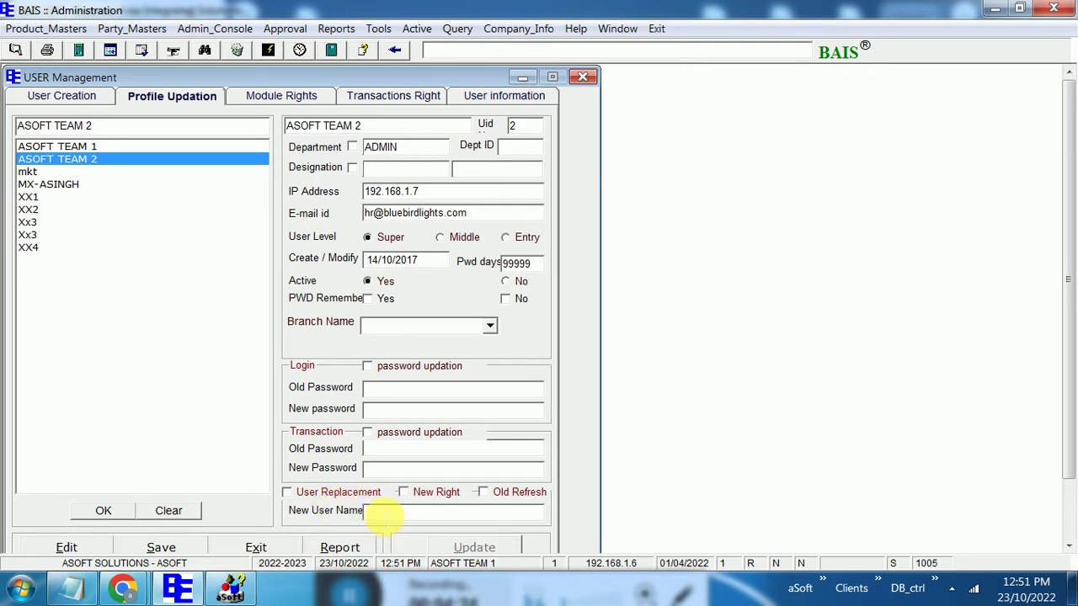
click(581, 78)
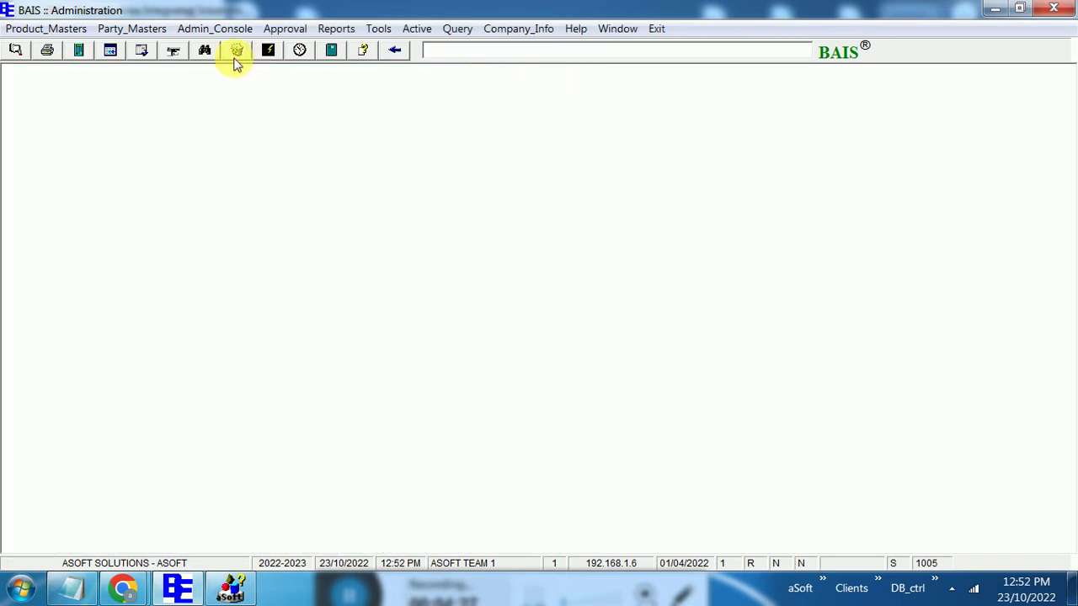
Reopen User Management activation and verify the form password
click(135, 29)
mouse_move(215, 28)
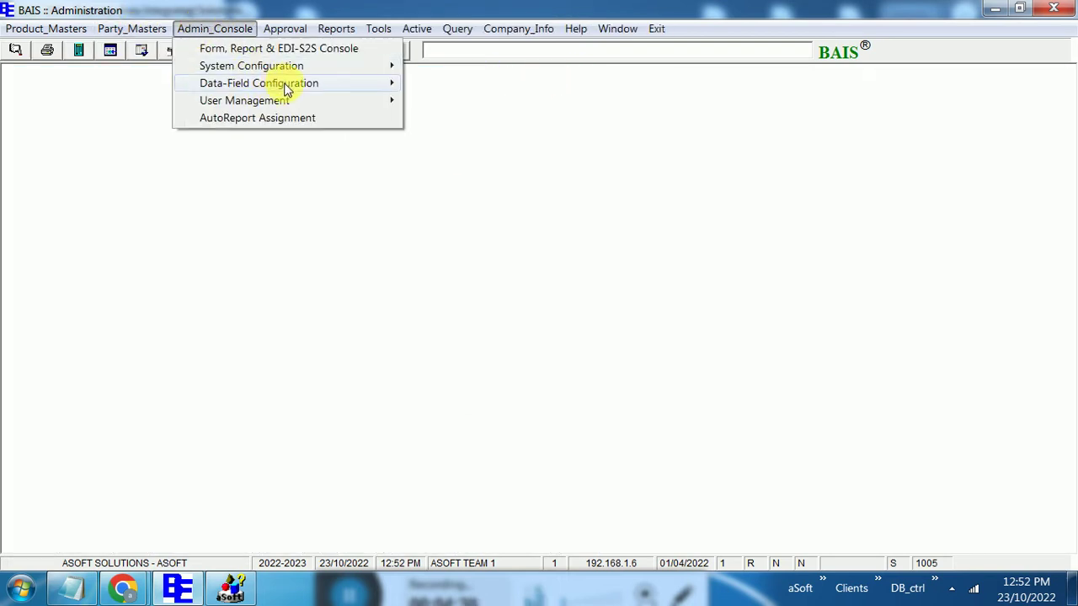
mouse_move(313, 103)
mouse_move(380, 101)
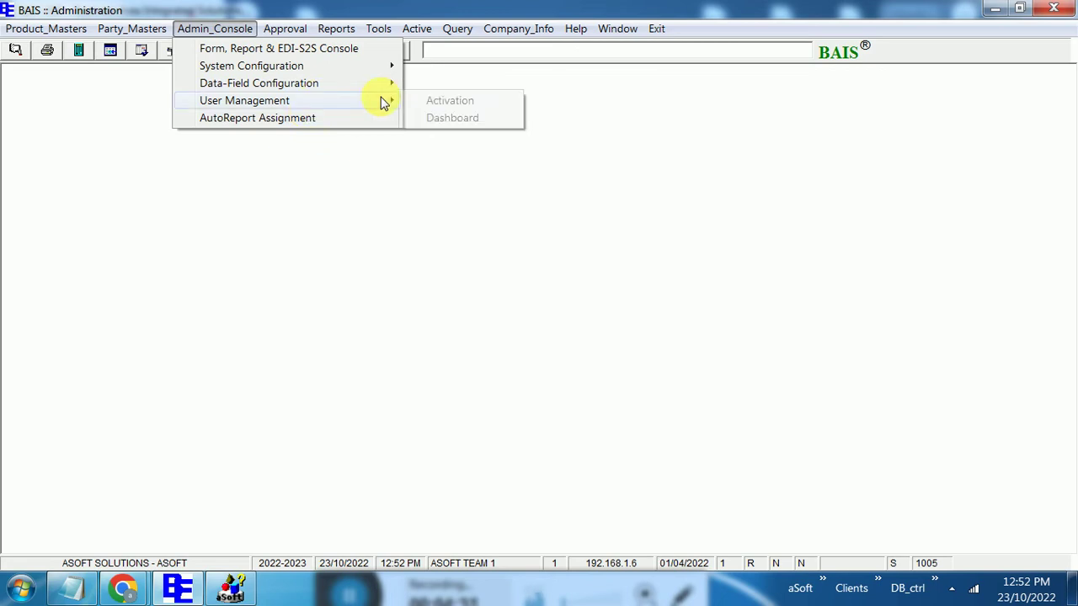
click(445, 104)
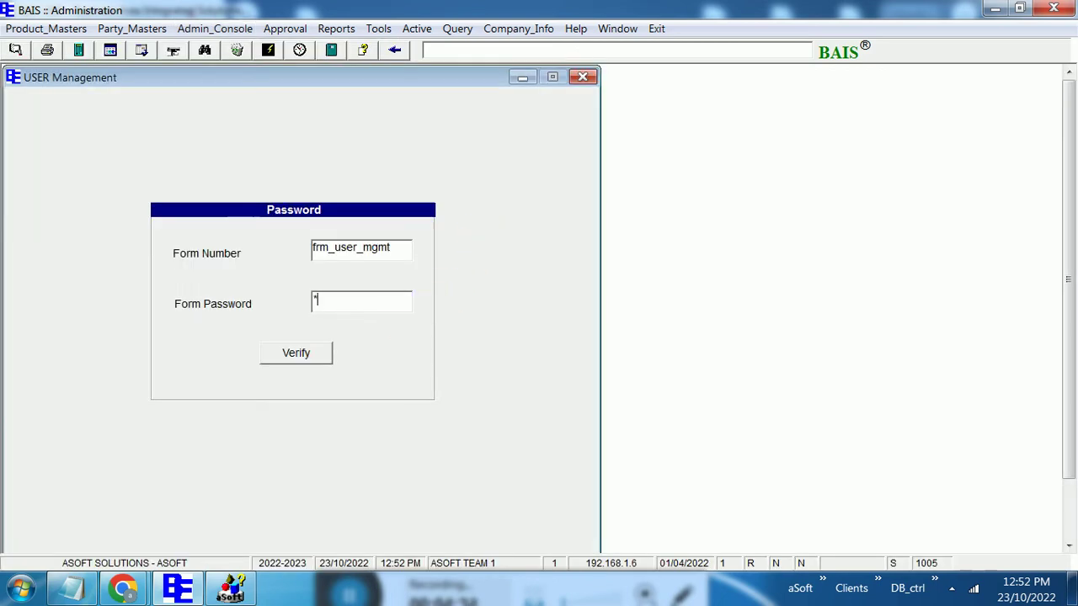
text(***)
click(318, 355)
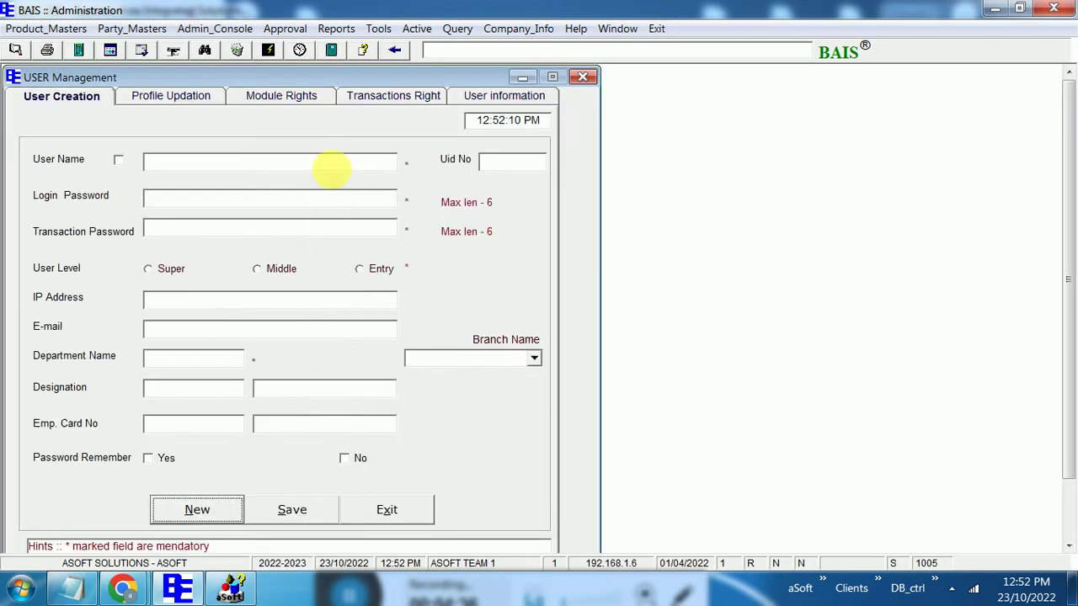
Show ASOFT TEAM 2's module rights list, then go to Transactions Right
click(305, 97)
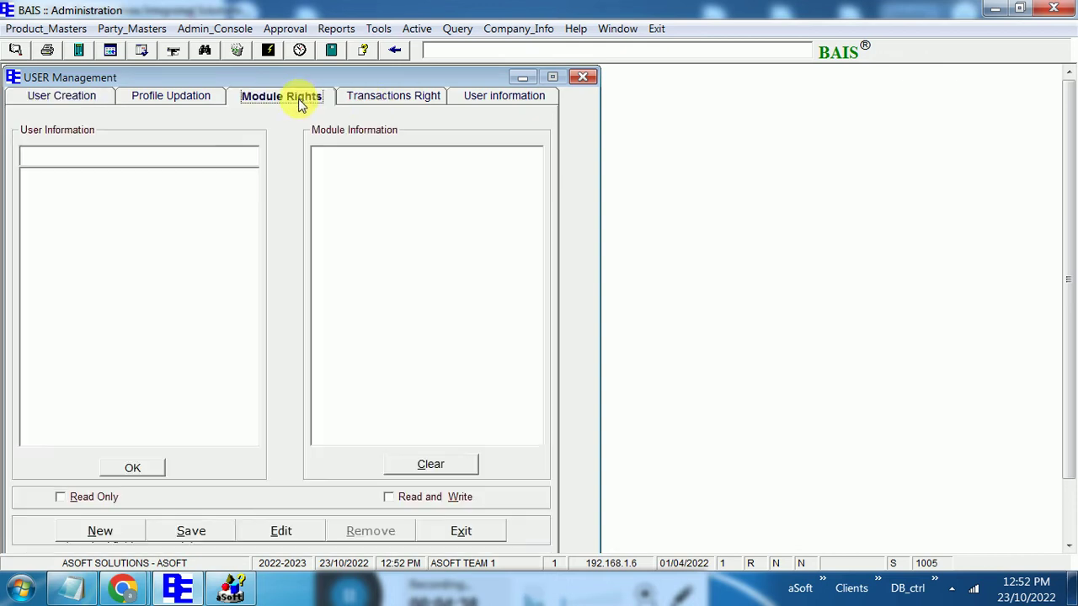
click(109, 529)
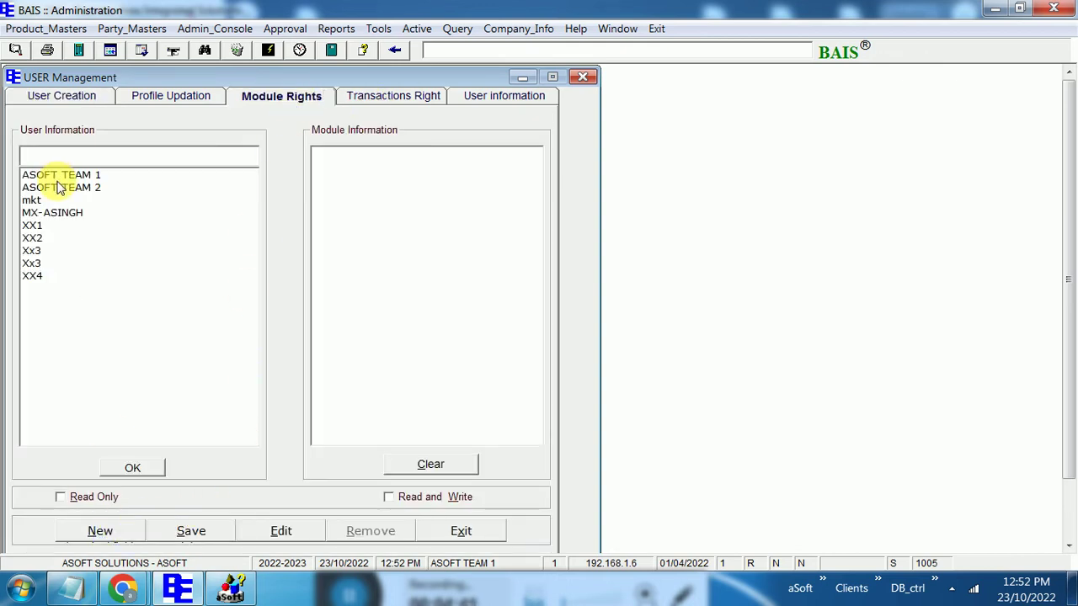
click(59, 189)
click(132, 466)
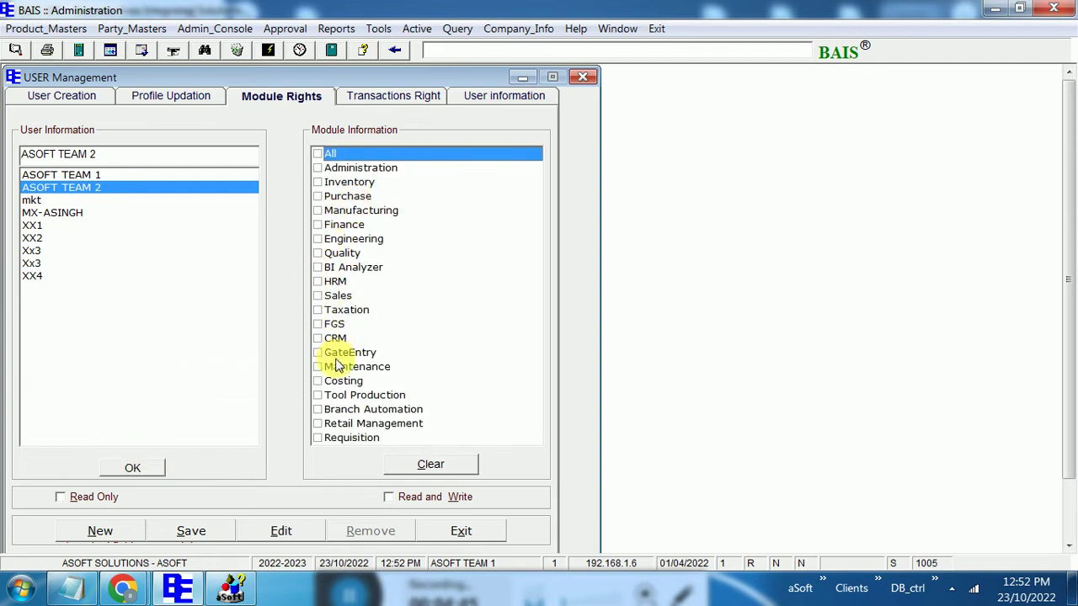
click(383, 101)
Review ASOFT TEAM 2's form rights with the Administration module ticked, then close User Management
click(101, 544)
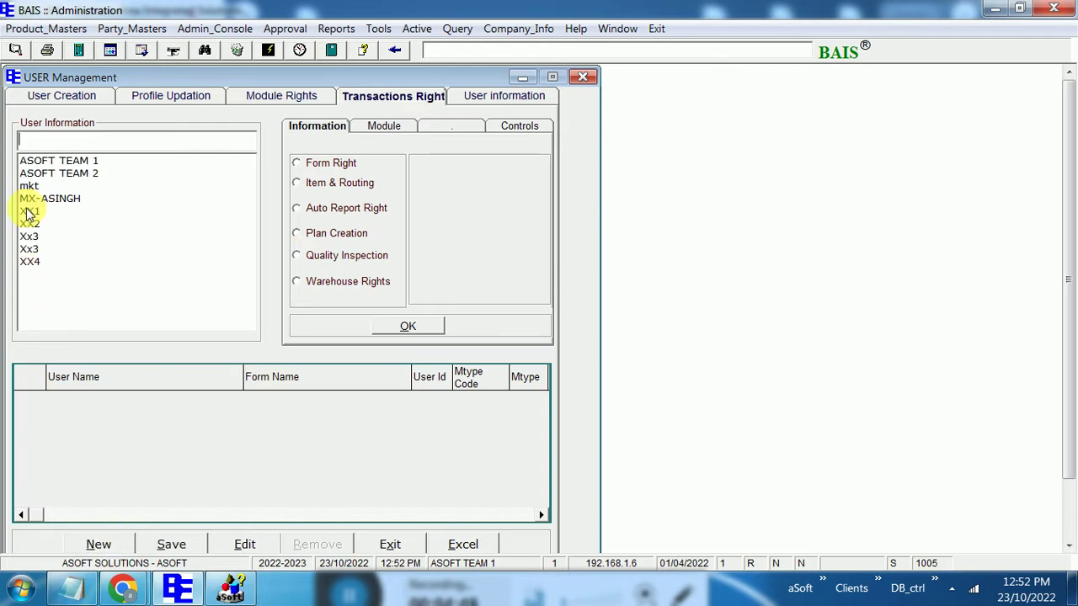
click(34, 175)
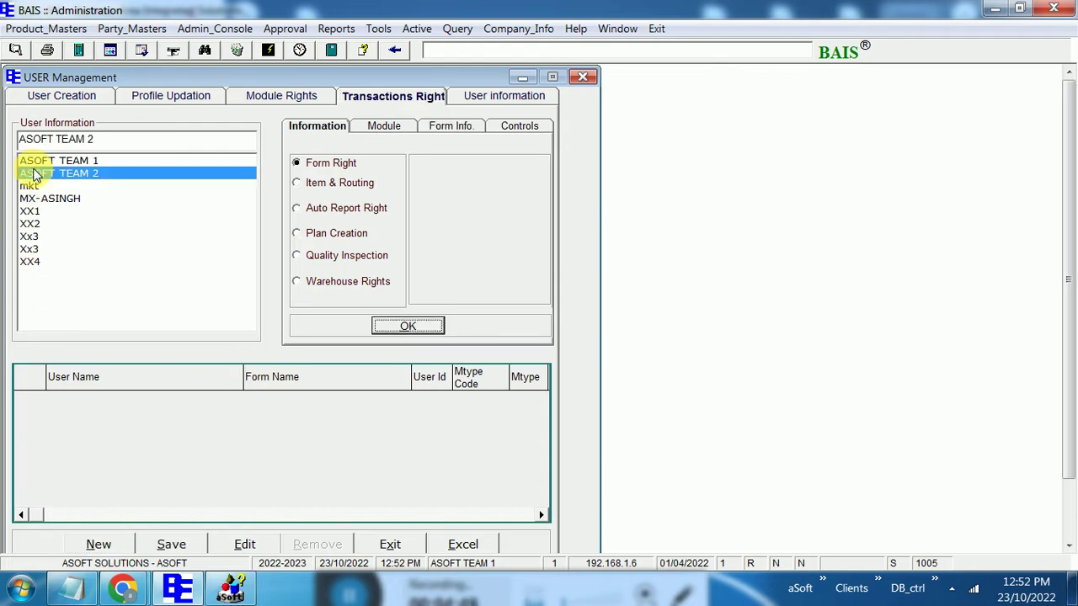
click(395, 326)
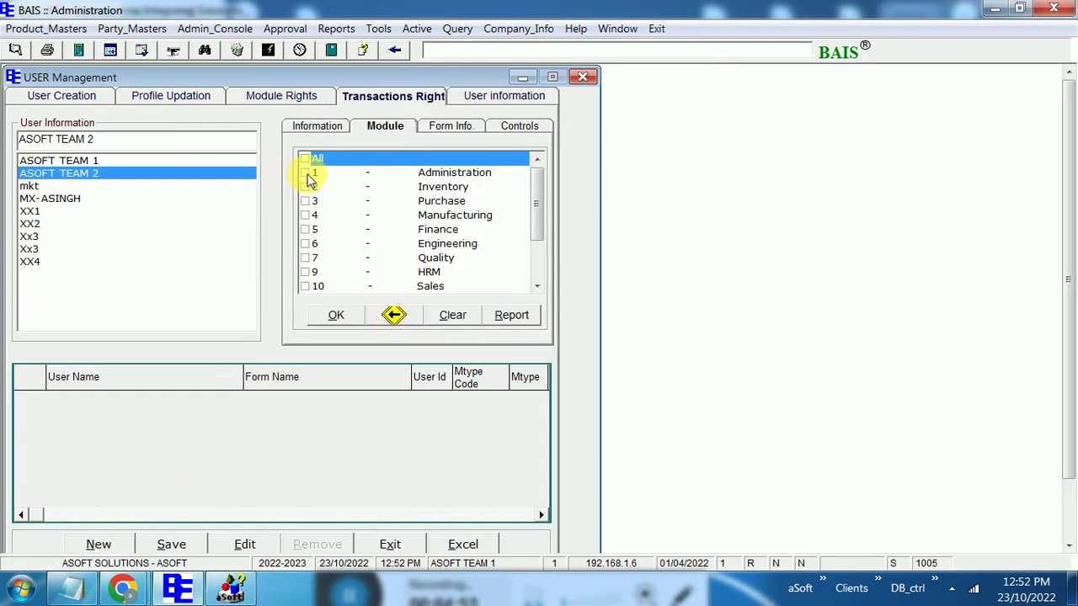
click(306, 173)
click(345, 316)
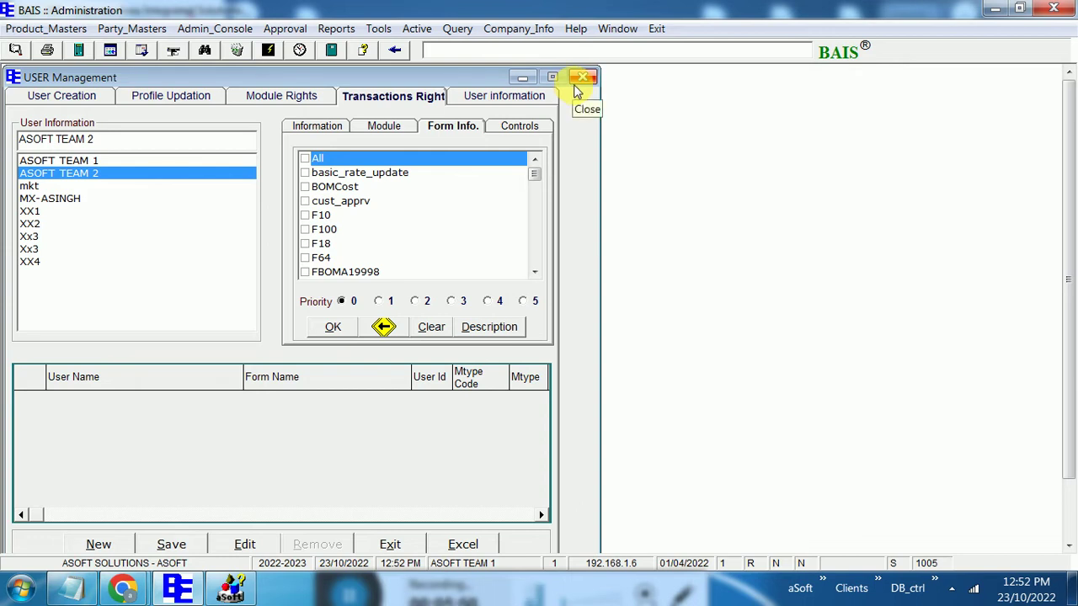
click(583, 80)
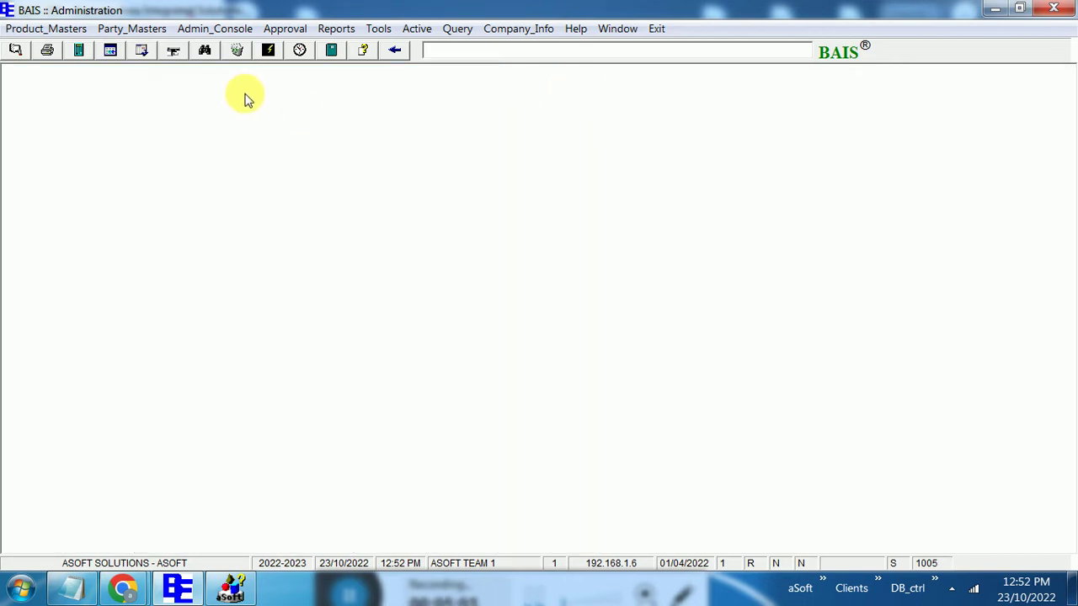
Open Party_Masters > Customer and unlock it with the form password
click(137, 28)
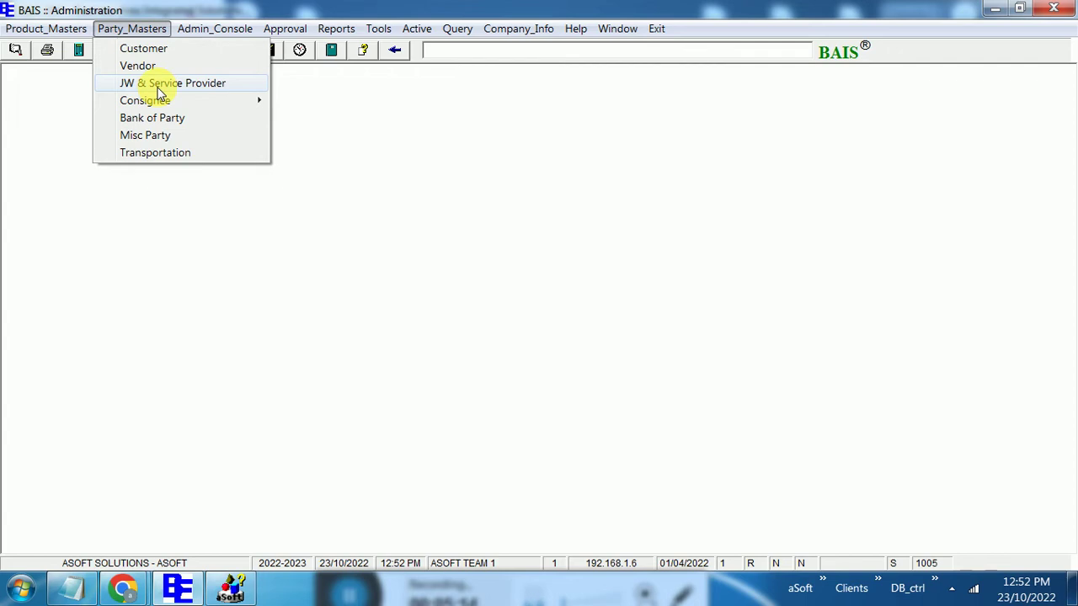
click(148, 54)
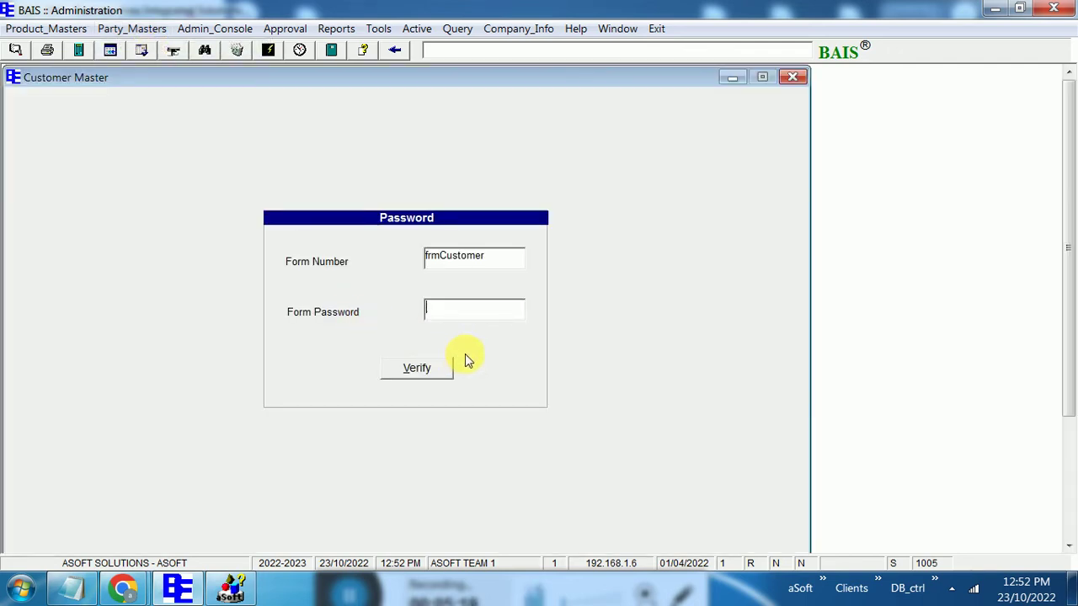
text(***)
click(437, 378)
List all 53 customers and load ABC INDIA PVT LTD's statutory details
click(357, 435)
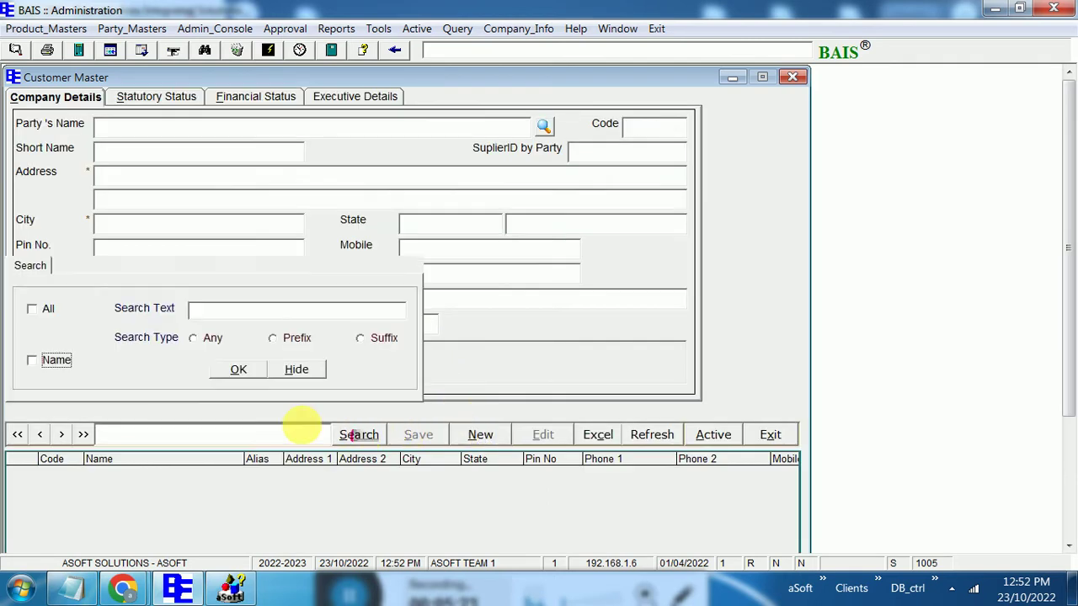
click(44, 310)
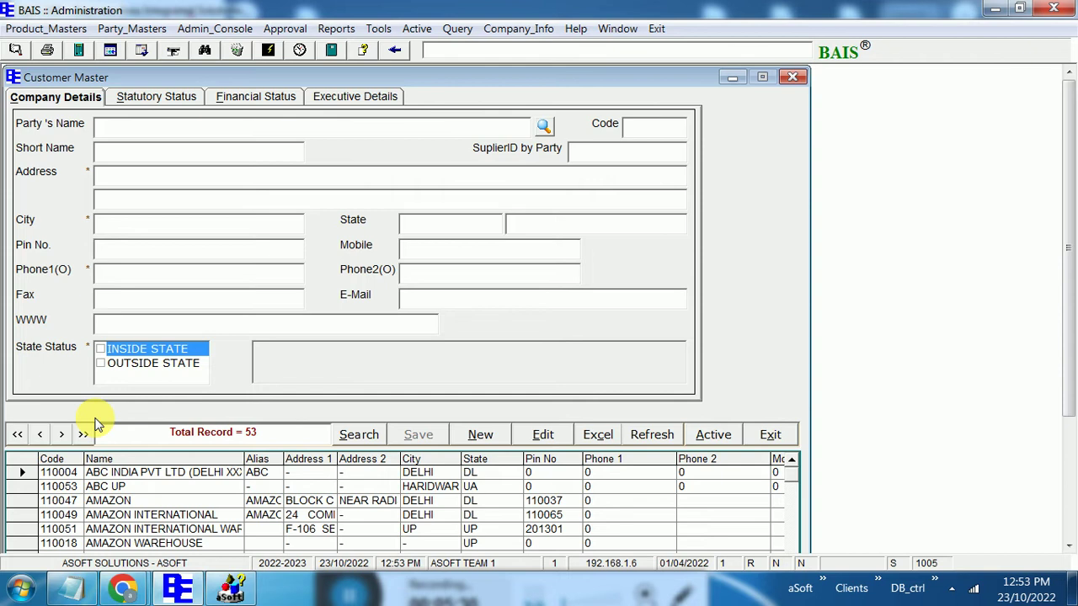
click(548, 435)
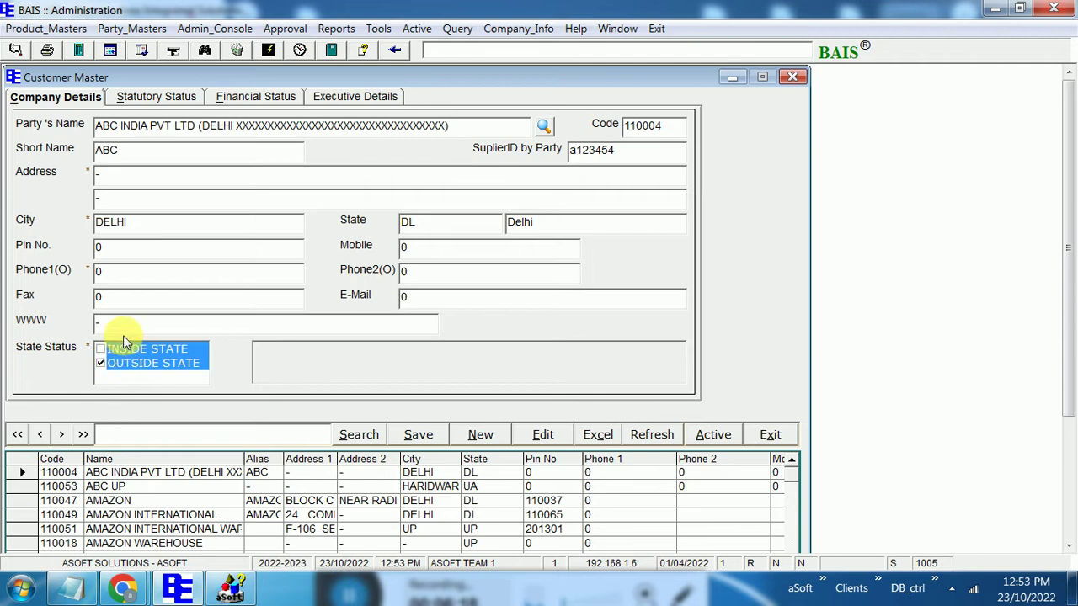
click(130, 96)
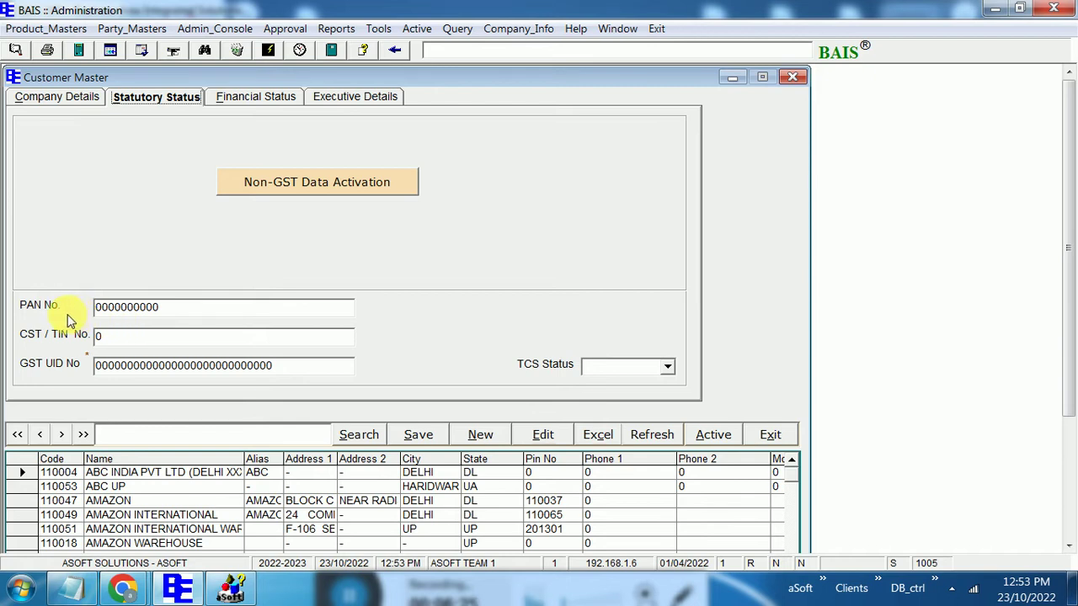
Set ABC INDIA PVT LTD's TCS Status to Yes and view its financial details
click(669, 370)
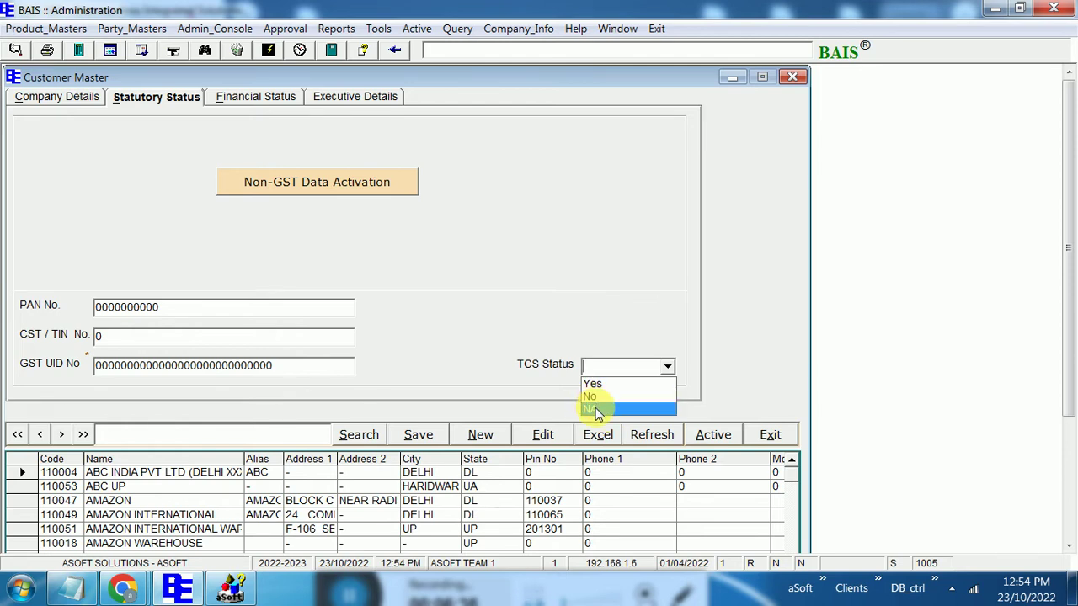
click(596, 384)
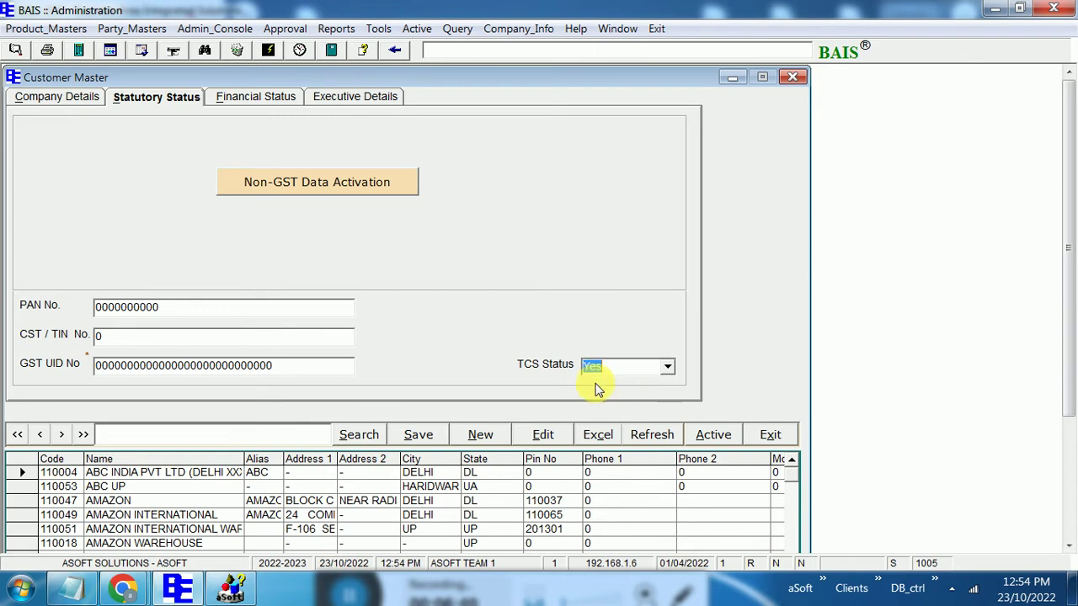
click(280, 96)
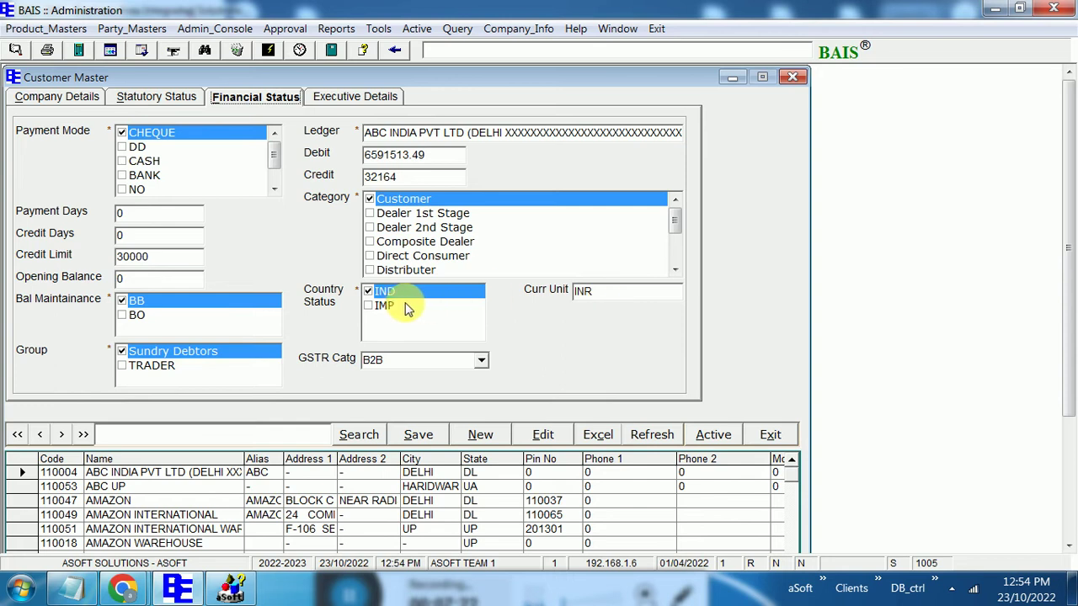
Check the currency unit, keep GSTR category B2B, and view the executive contacts
click(608, 291)
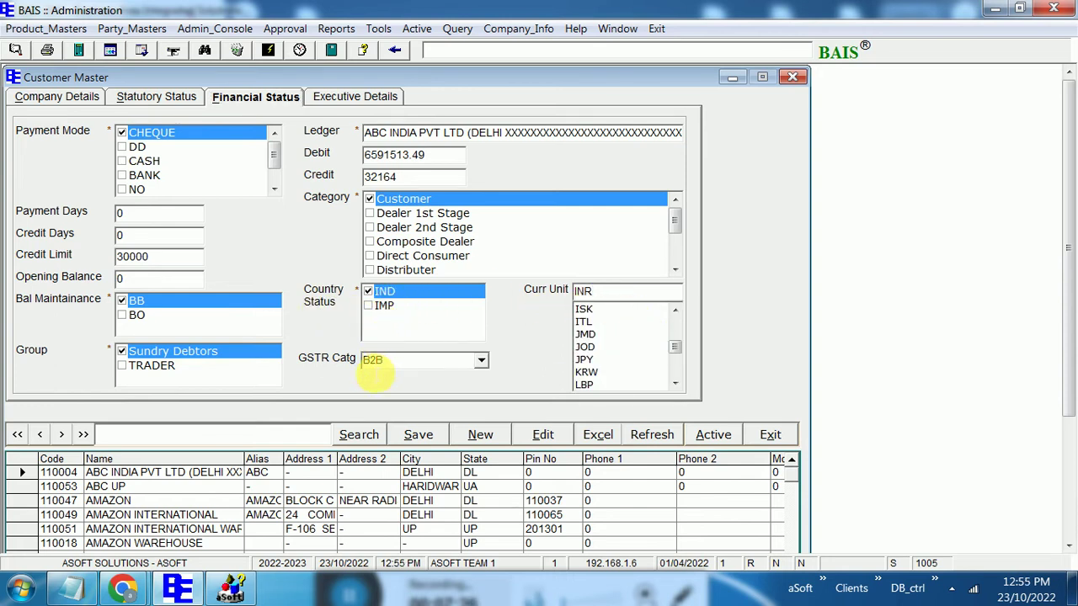
click(481, 362)
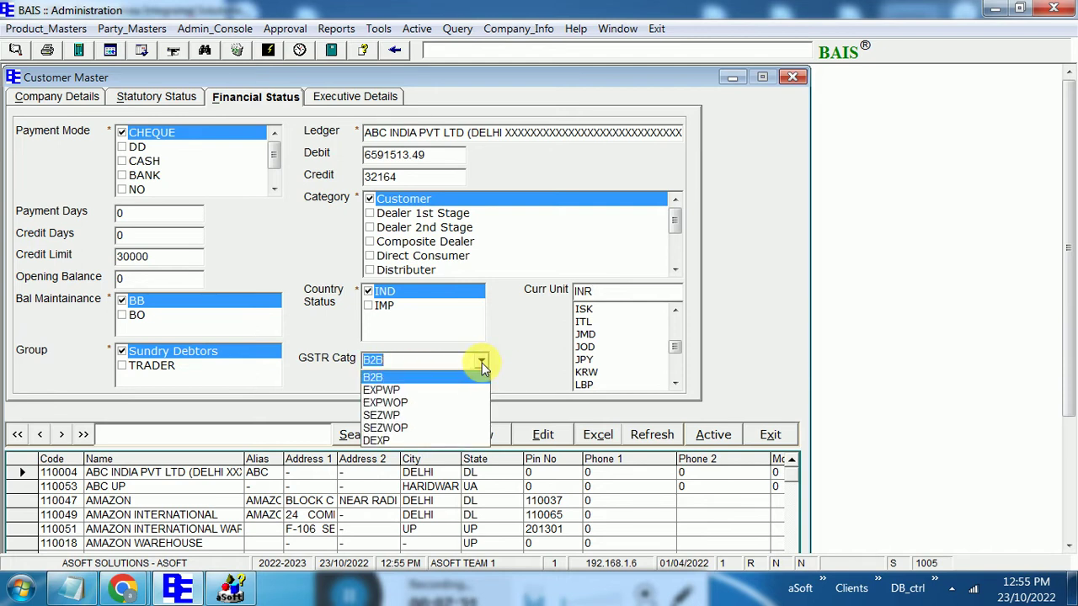
click(381, 376)
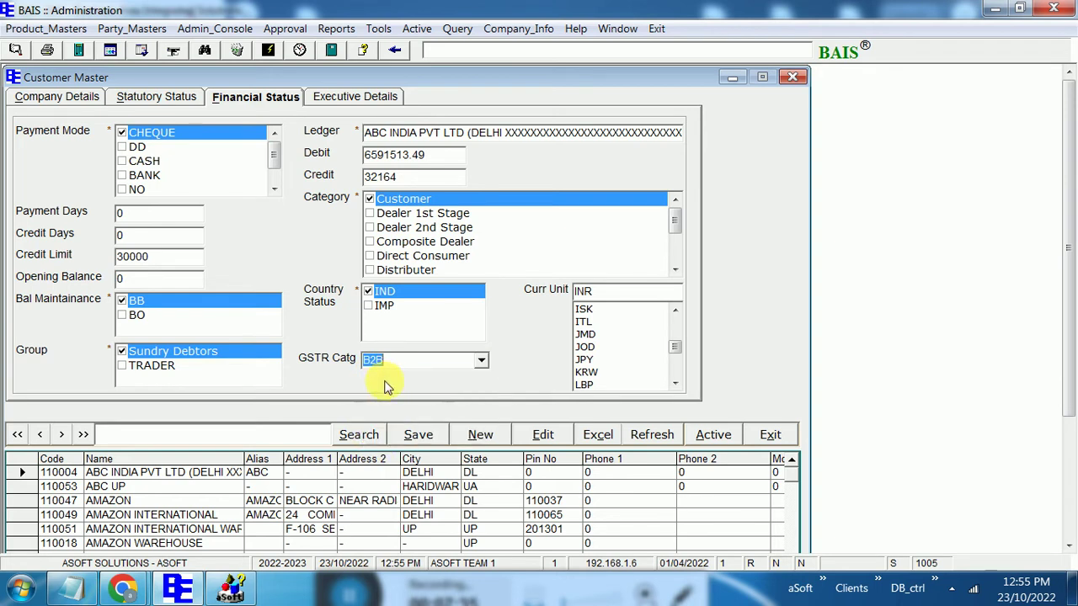
click(341, 101)
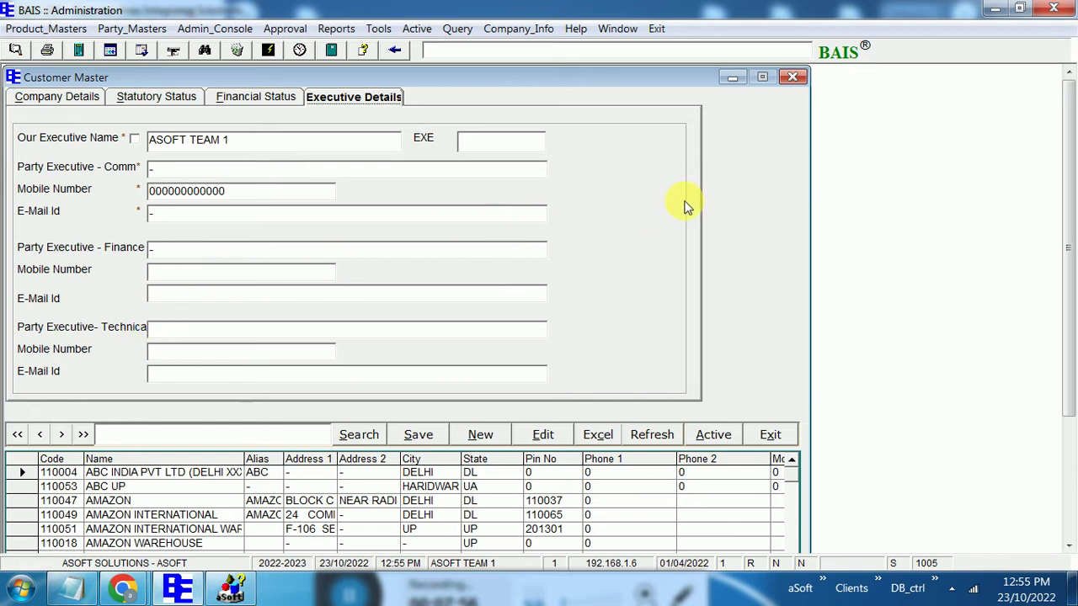
Close Customer Master and open Party_Masters > Vendor
click(792, 78)
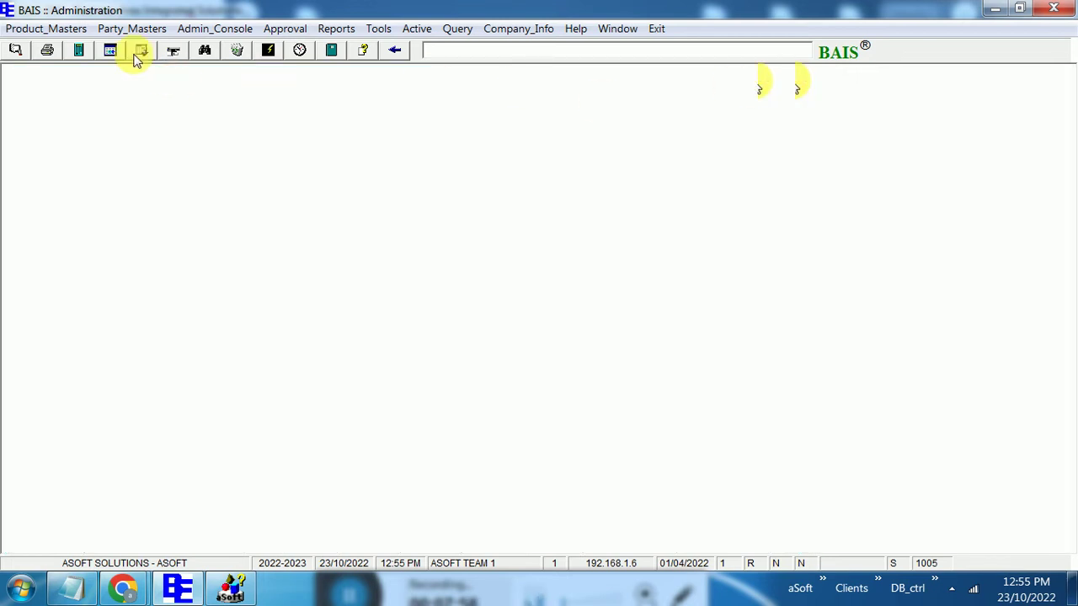
click(122, 30)
click(147, 66)
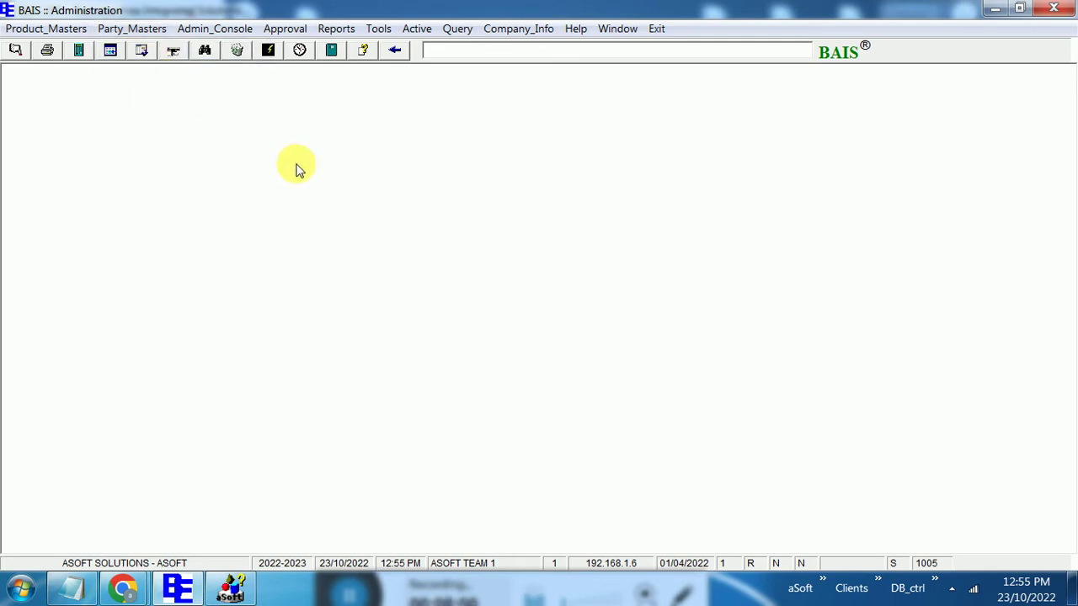
Unlock the Vendor Master with the form password and list all 137 vendors
text(***)
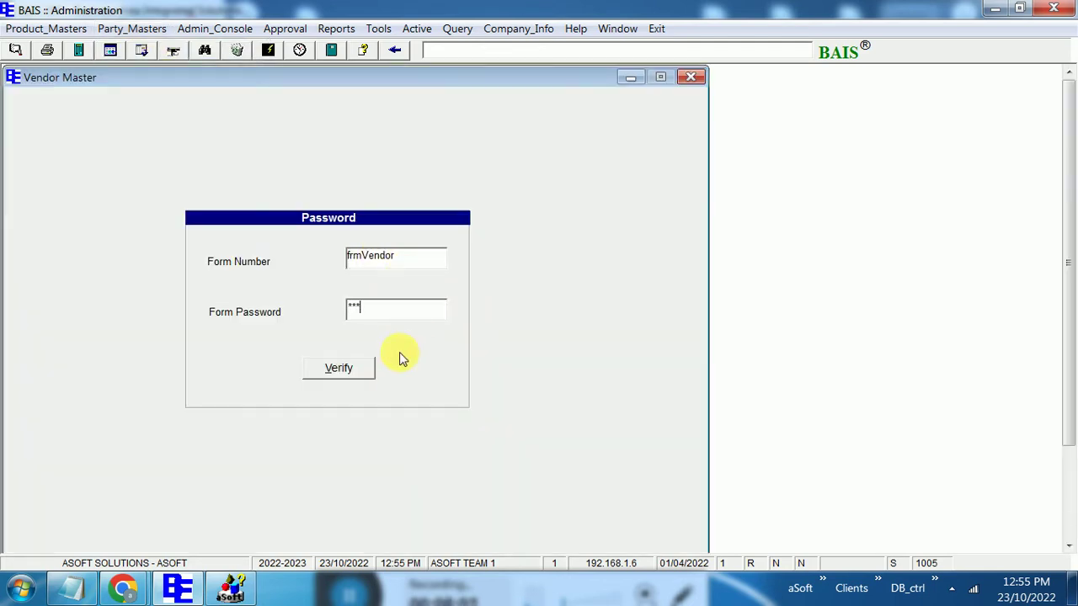
click(358, 370)
click(360, 428)
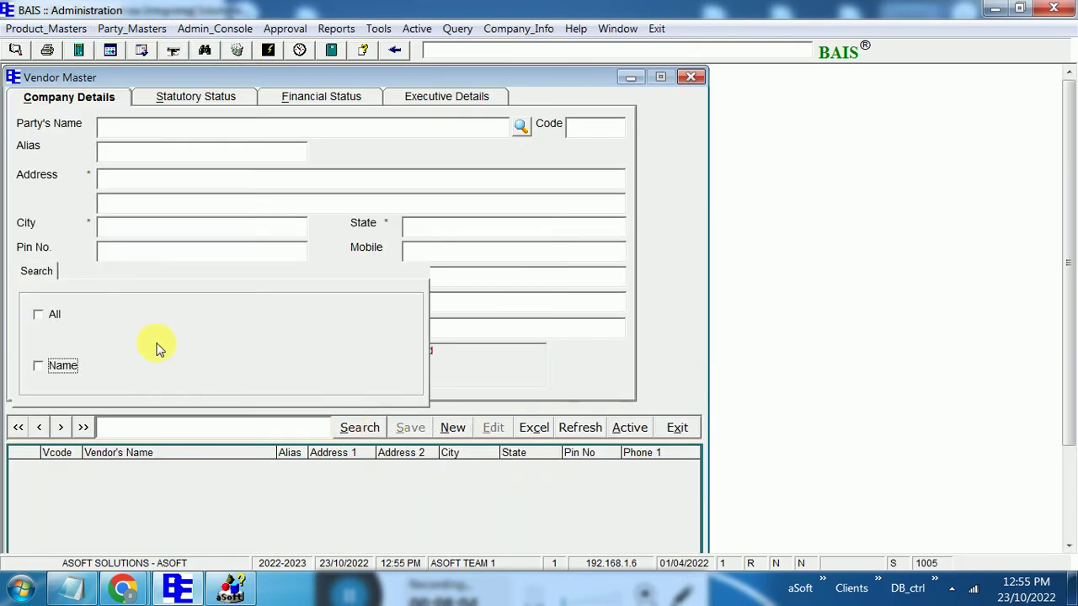
click(50, 316)
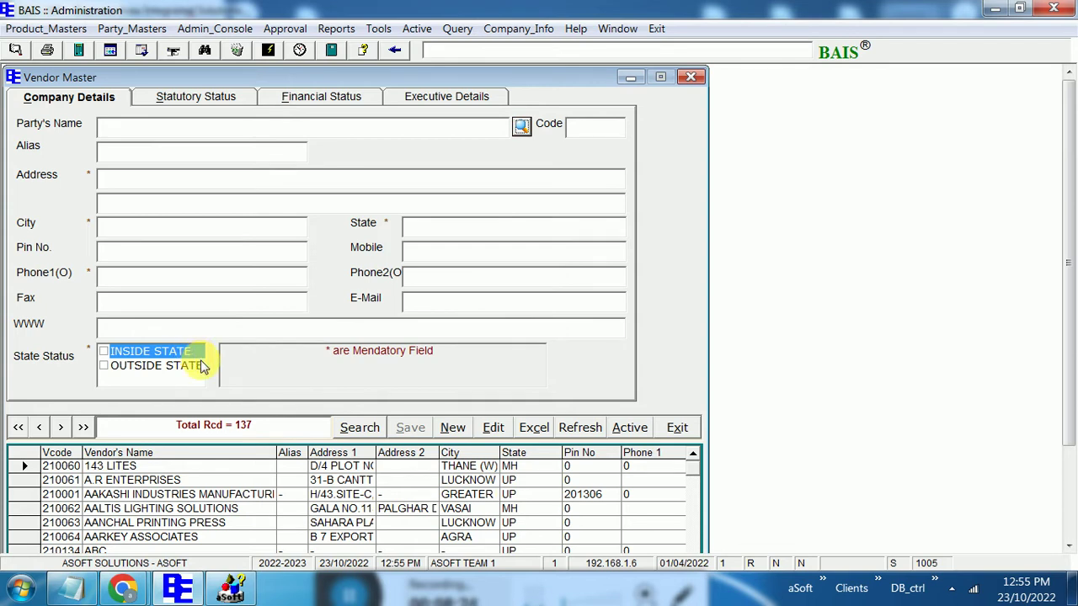
Review the statutory and financial tabs, then 143 LITES' financial and executive details, and close
click(172, 106)
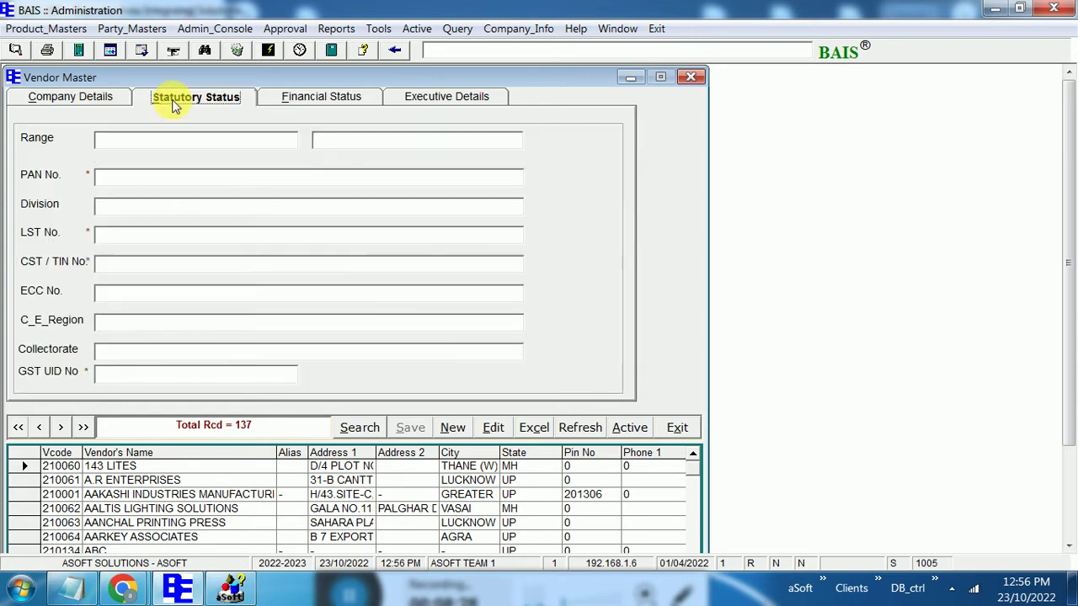
click(299, 101)
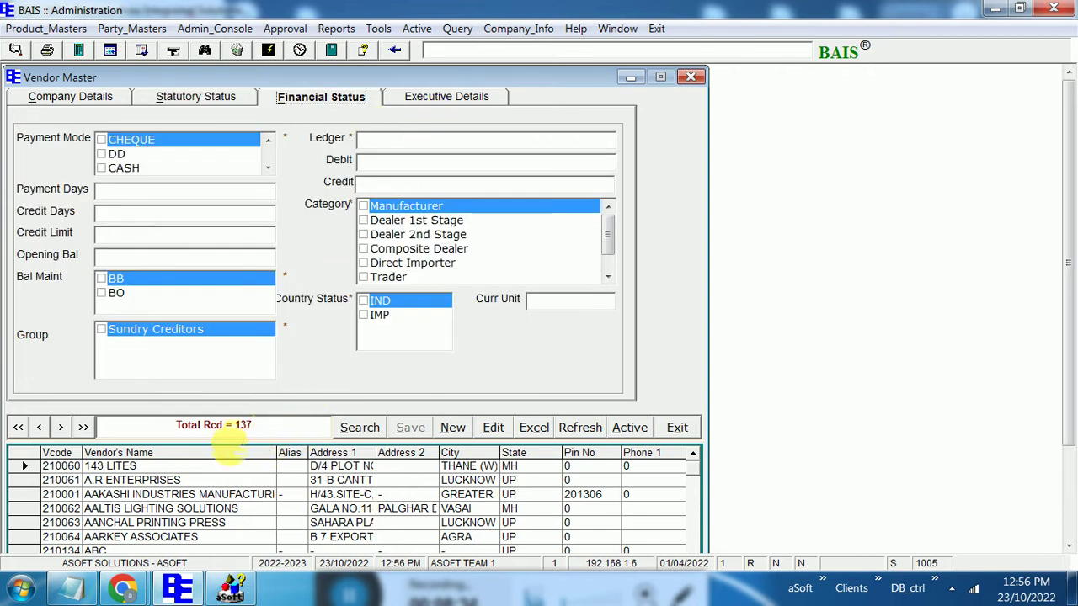
click(493, 427)
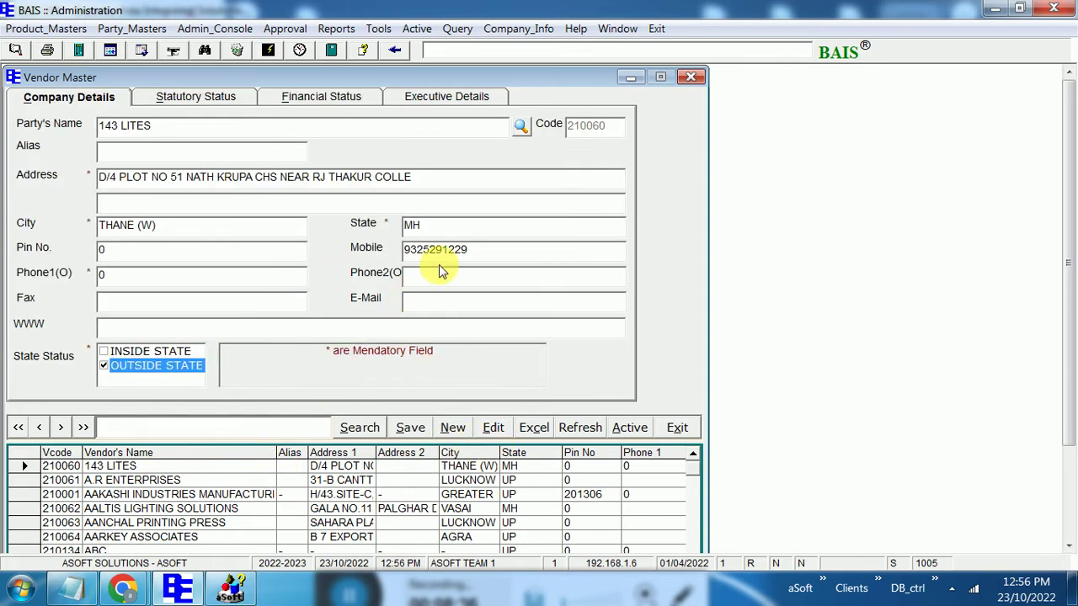
click(305, 101)
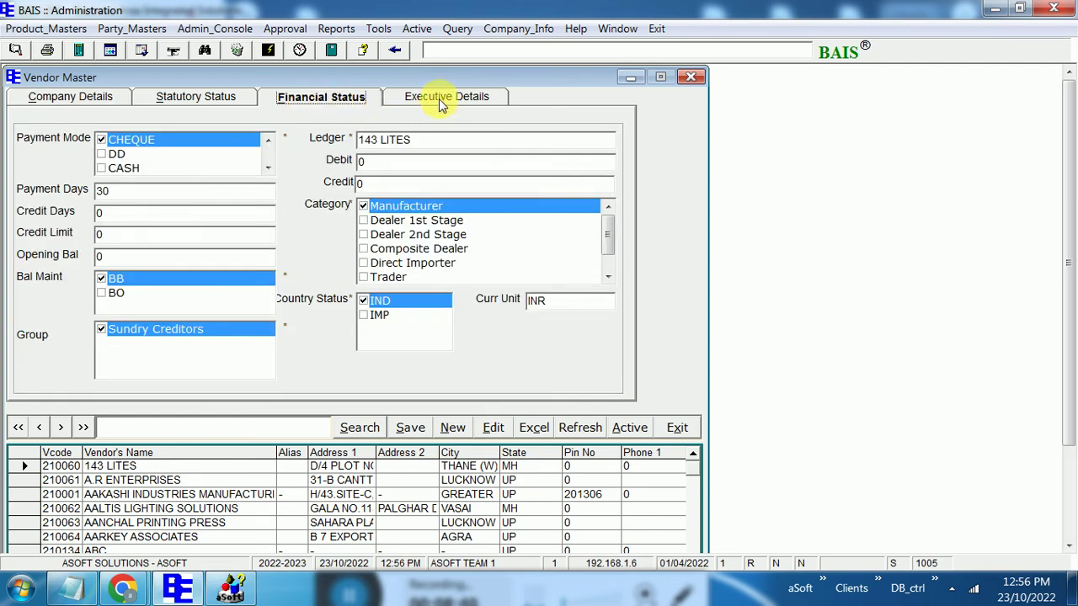
click(441, 99)
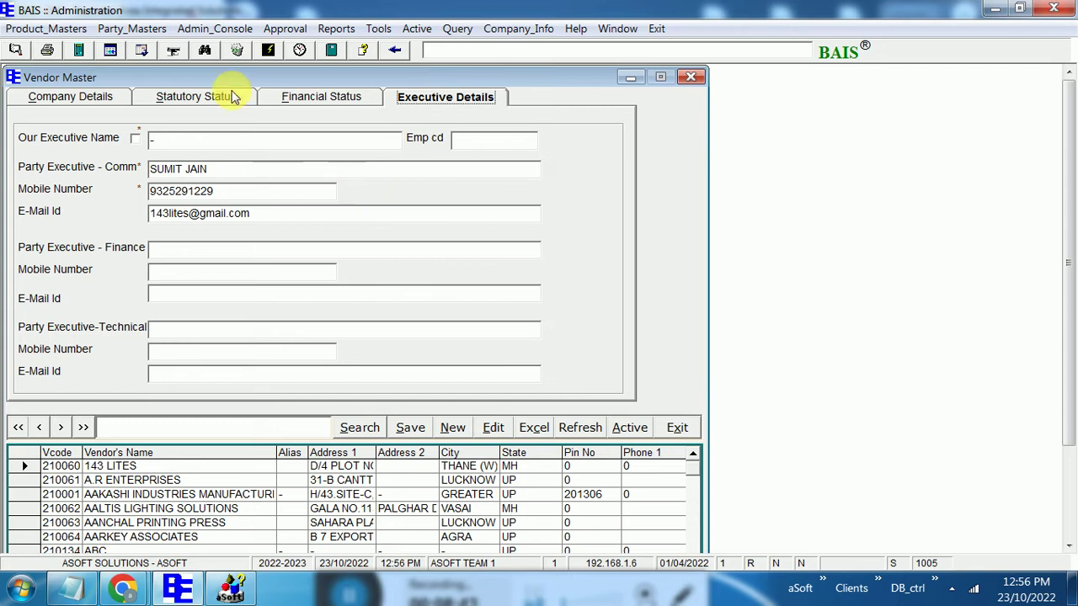
click(691, 76)
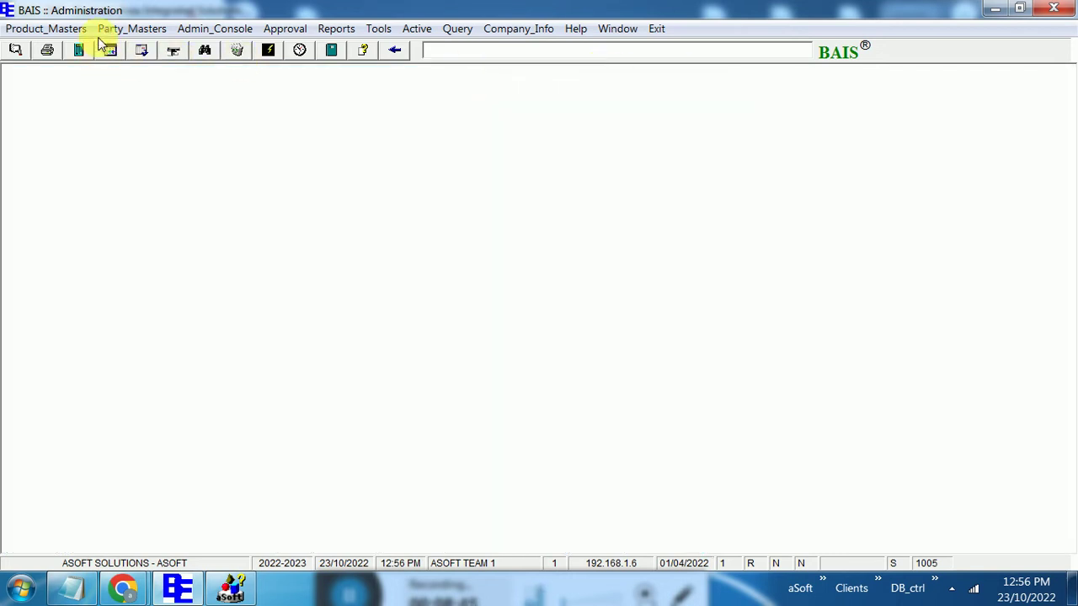
Open Product_Masters > Material Masters > Raw Material & Others to reach the RM creation form
click(110, 28)
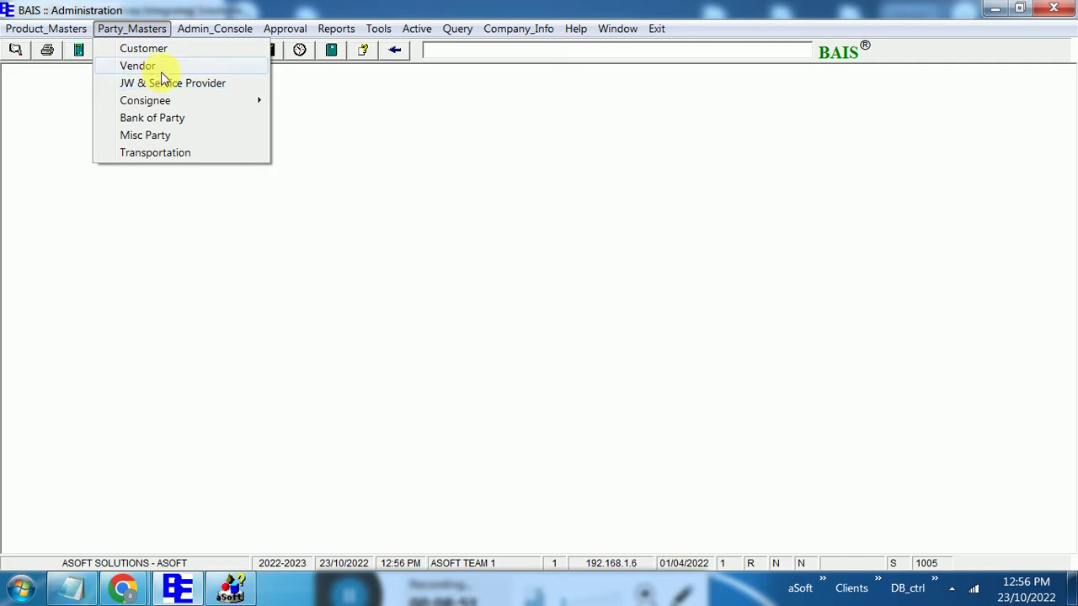
mouse_move(51, 28)
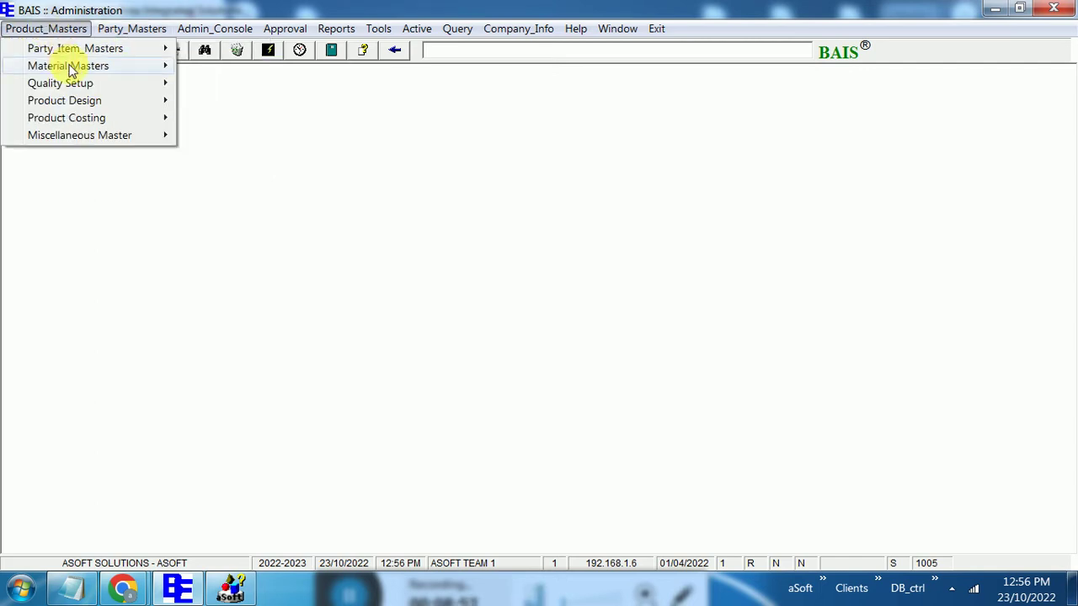
mouse_move(74, 67)
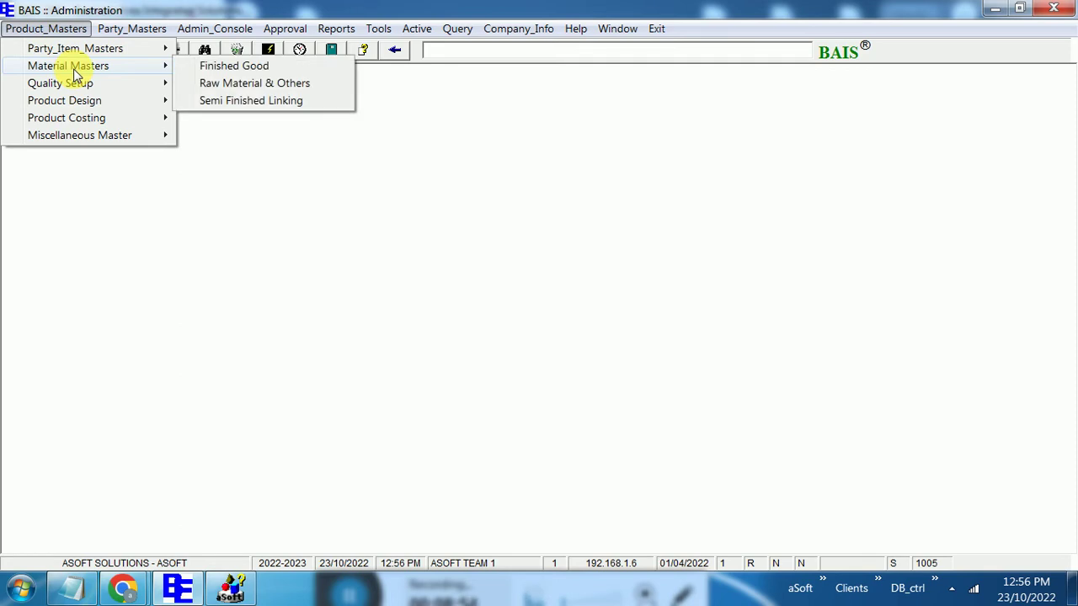
click(248, 84)
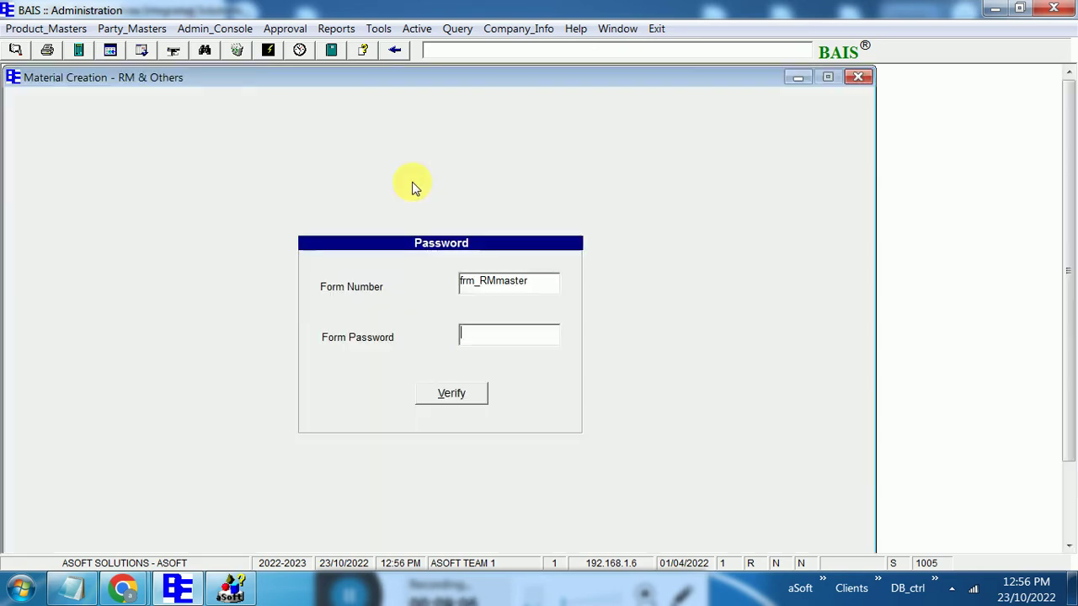
Unlock the form, select the Item Master Code column, and scroll to box capacitor items 110101001–110101006
text(**)
click(451, 395)
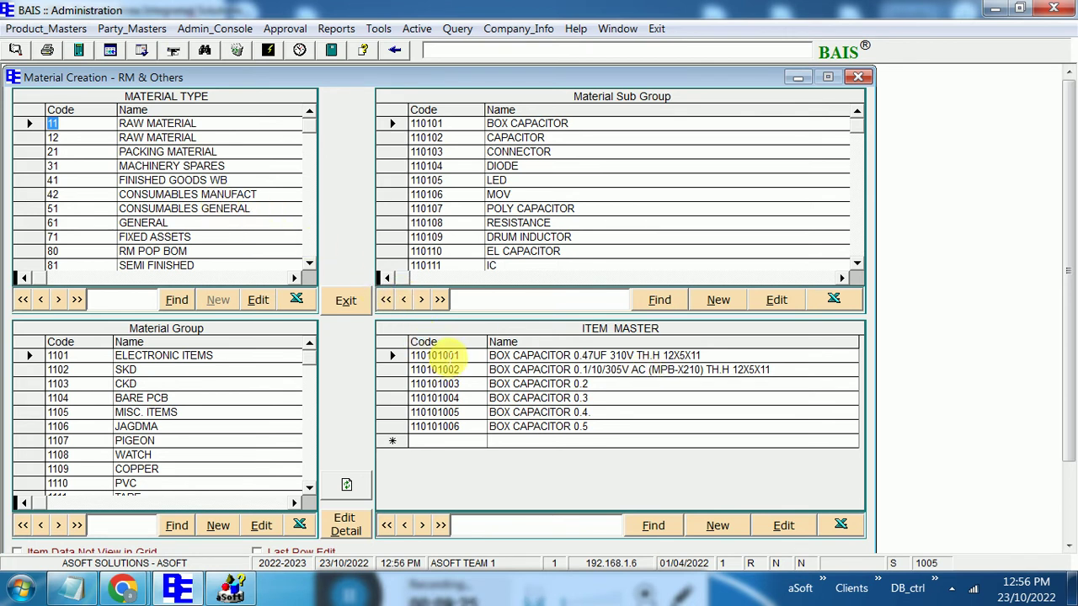
click(425, 342)
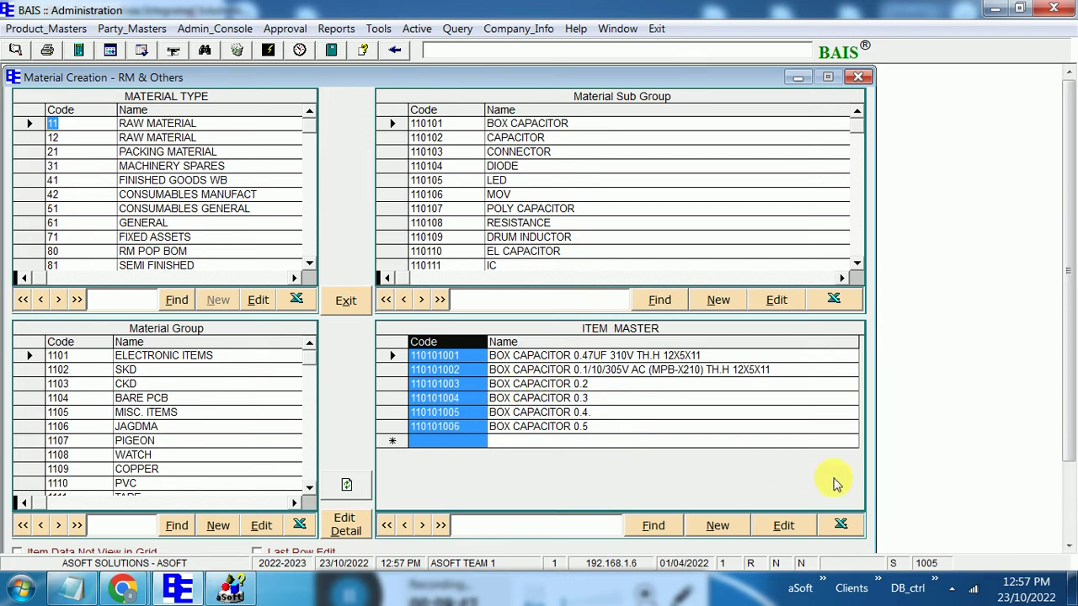
click(1070, 534)
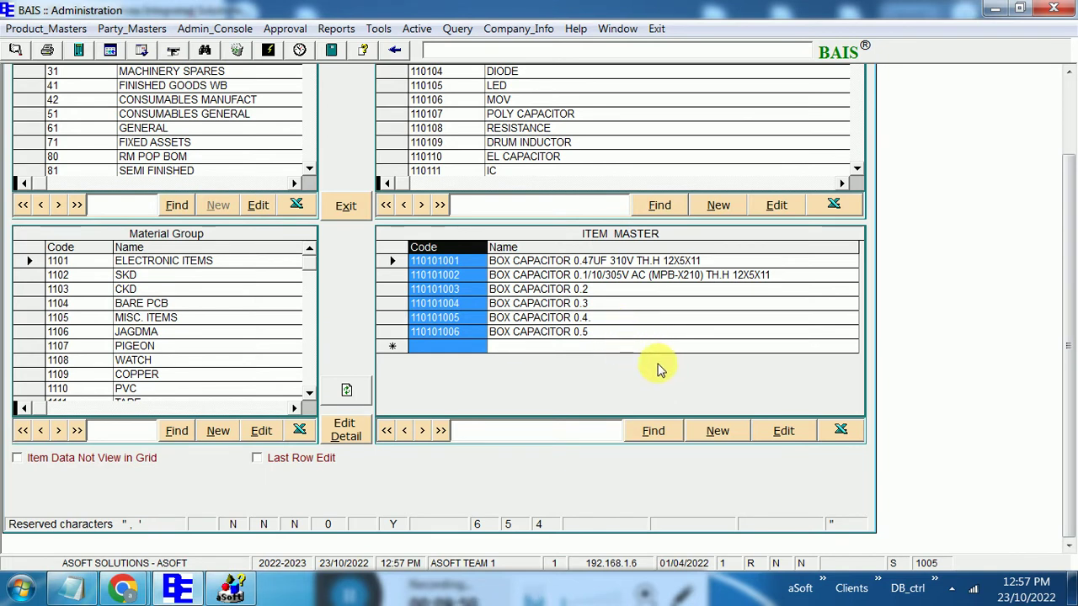
Start a new item master entry, confirm its password, and select the last box capacitor item
click(717, 429)
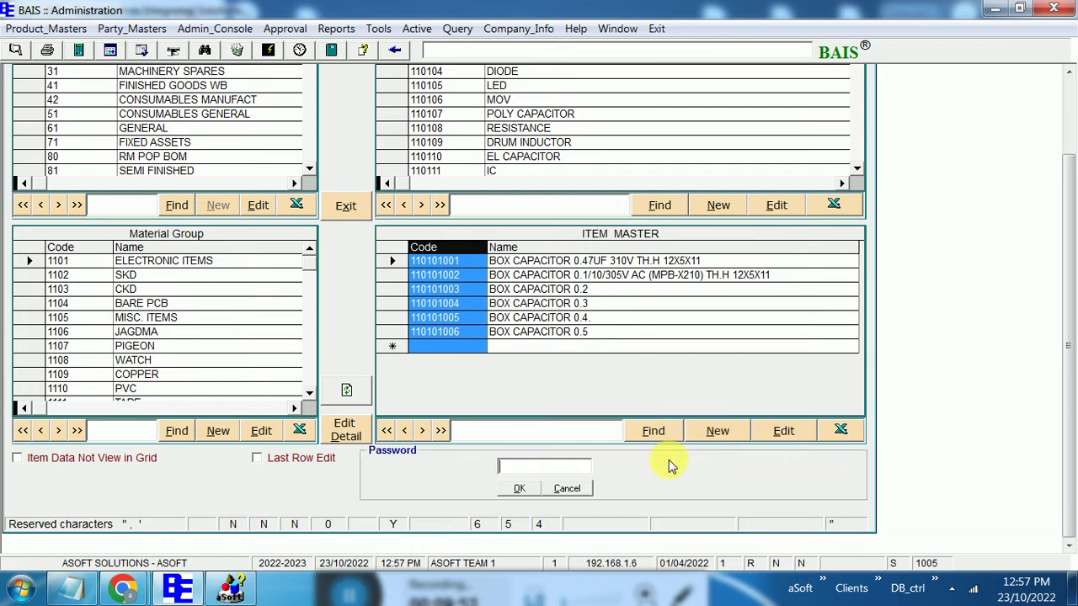
text(***)
click(529, 491)
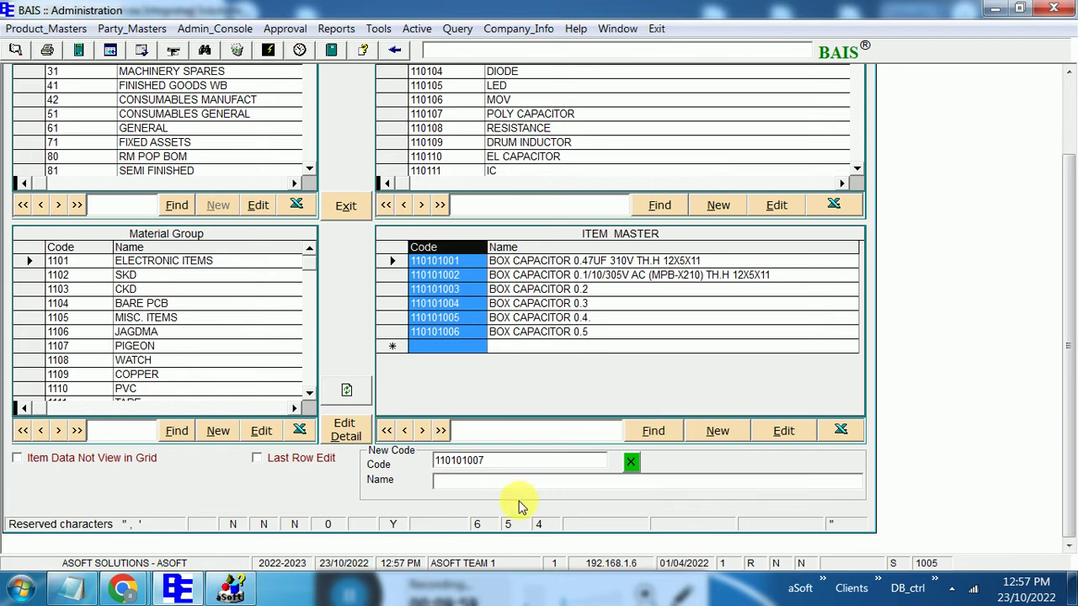
click(459, 333)
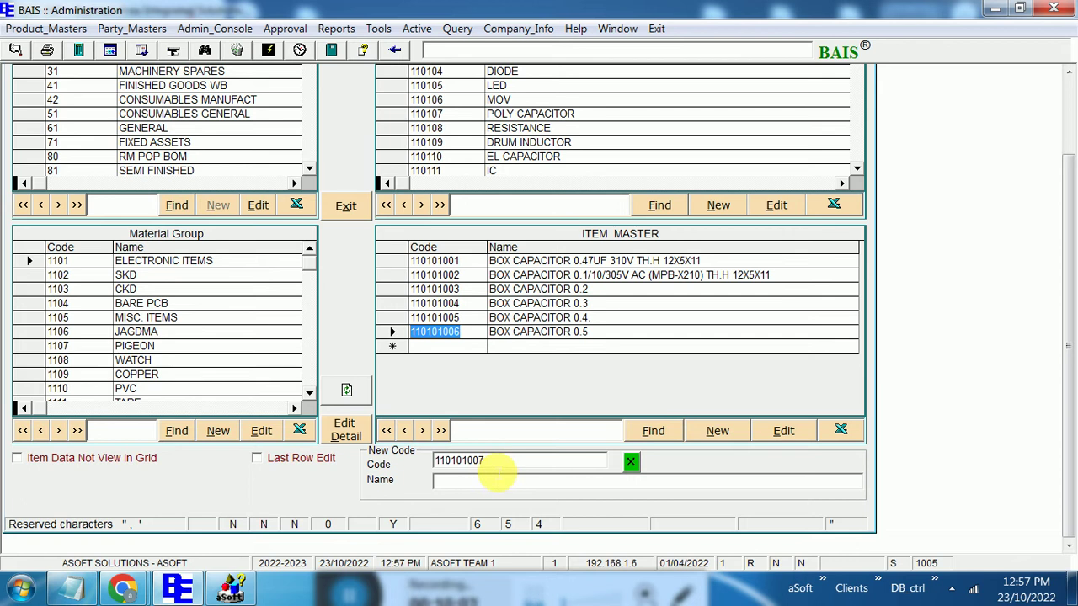
Choose group 1102 SKD and sub group 110209 WITH DRIVER, generate code 110209005, and select item 110209004
click(58, 275)
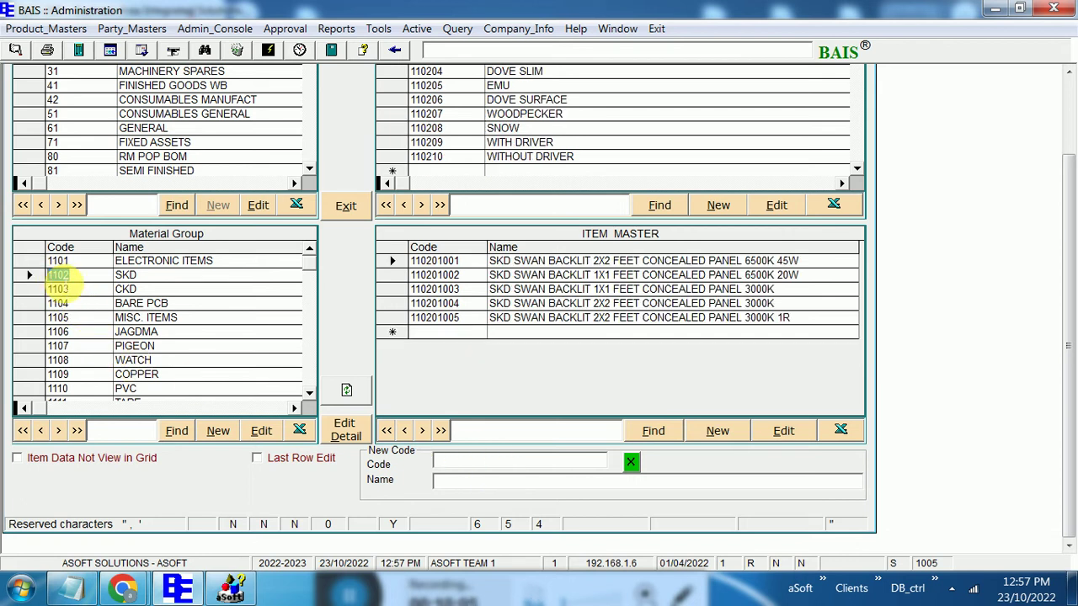
click(427, 143)
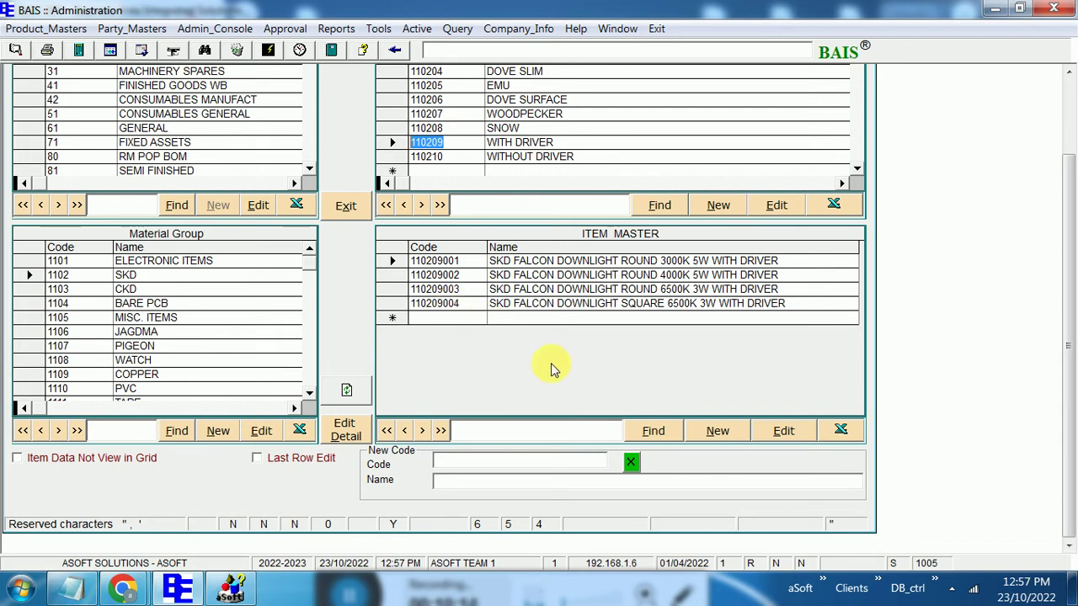
click(706, 433)
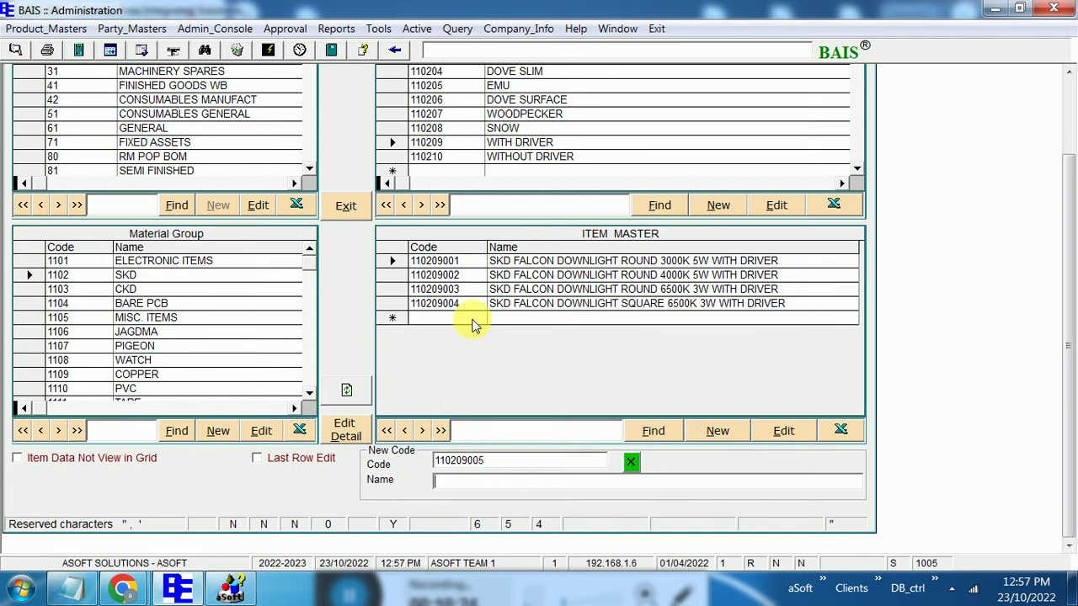
click(442, 306)
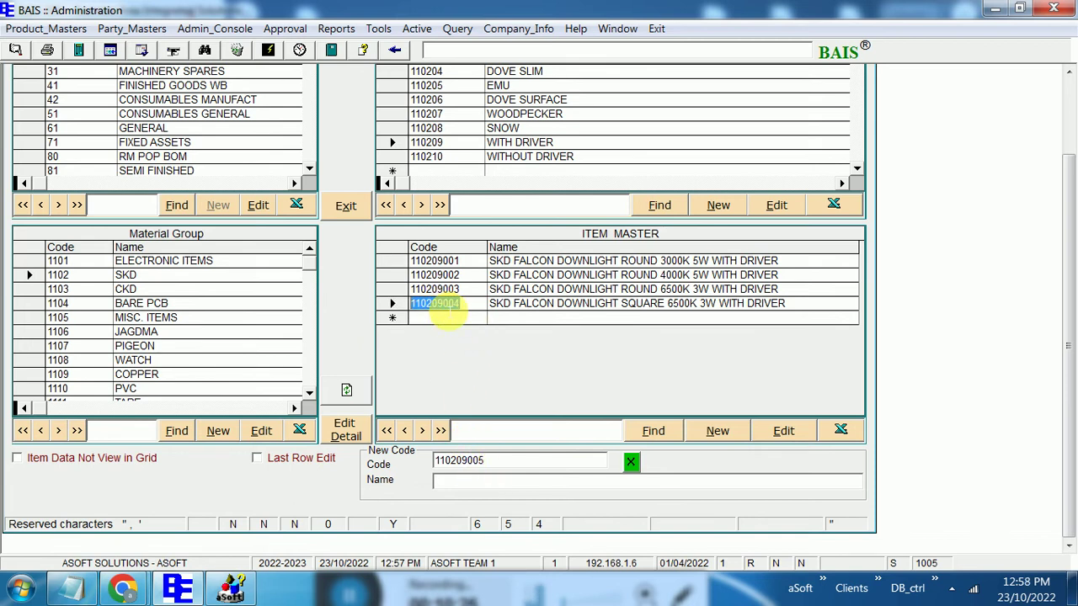
Open item 110209004's detail record, inspect the Item Image File selector, and advance to Control2 Update
click(349, 425)
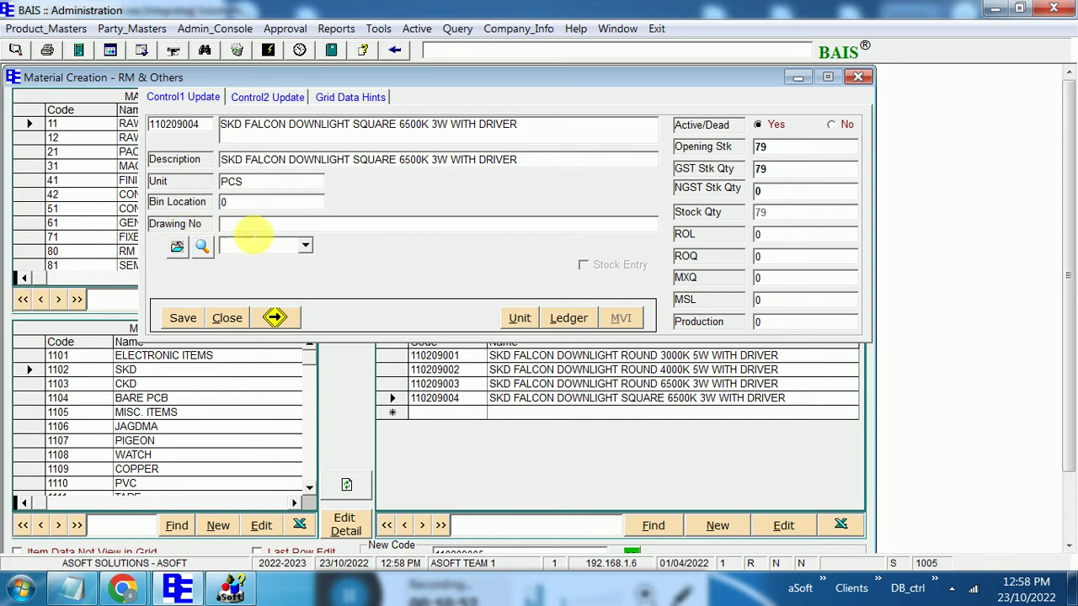
click(253, 243)
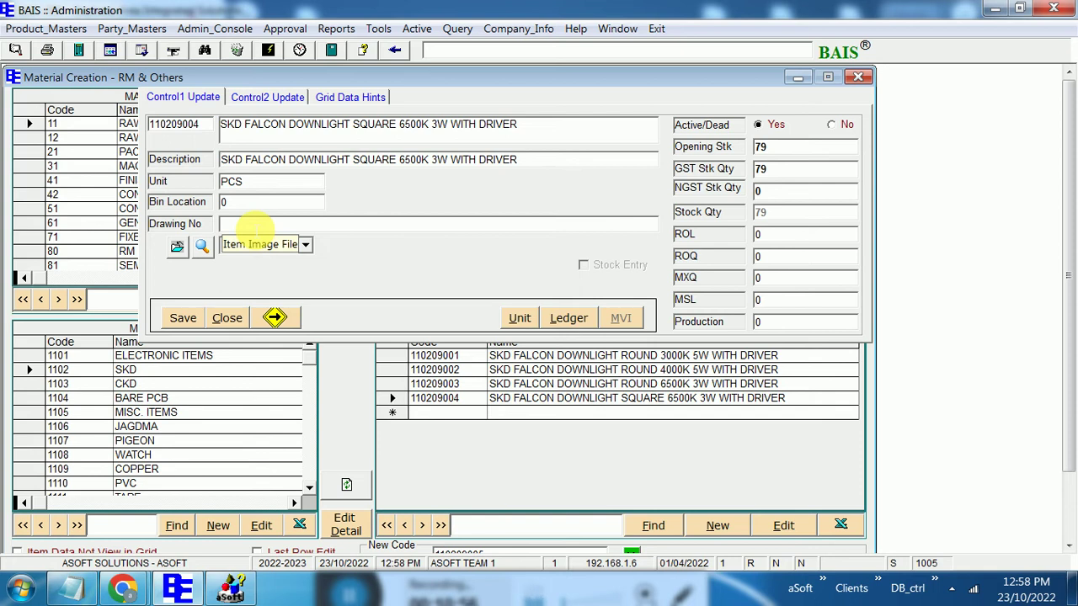
click(306, 245)
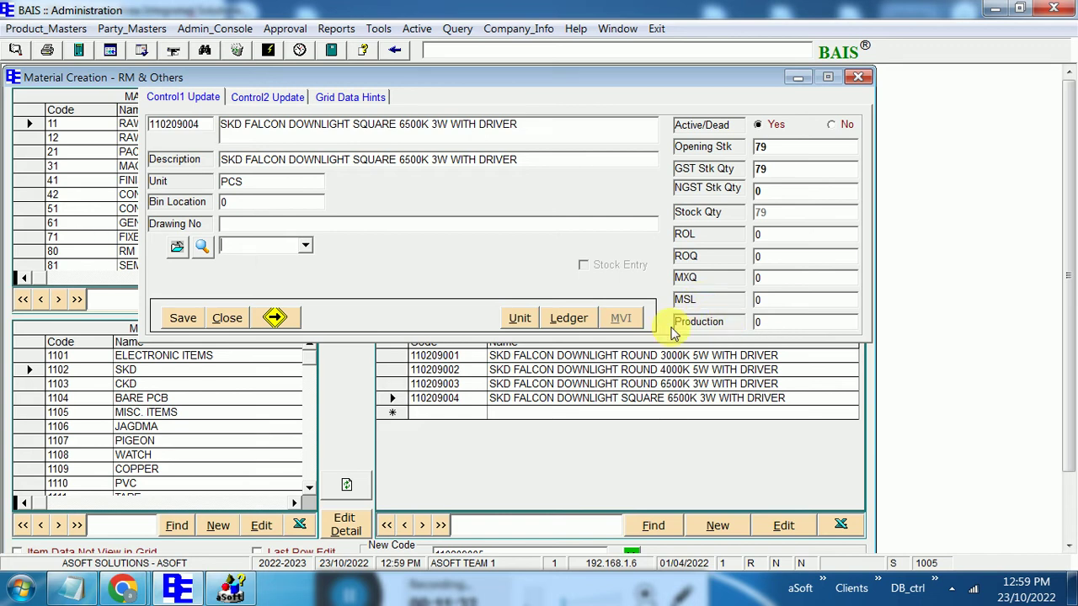
click(276, 320)
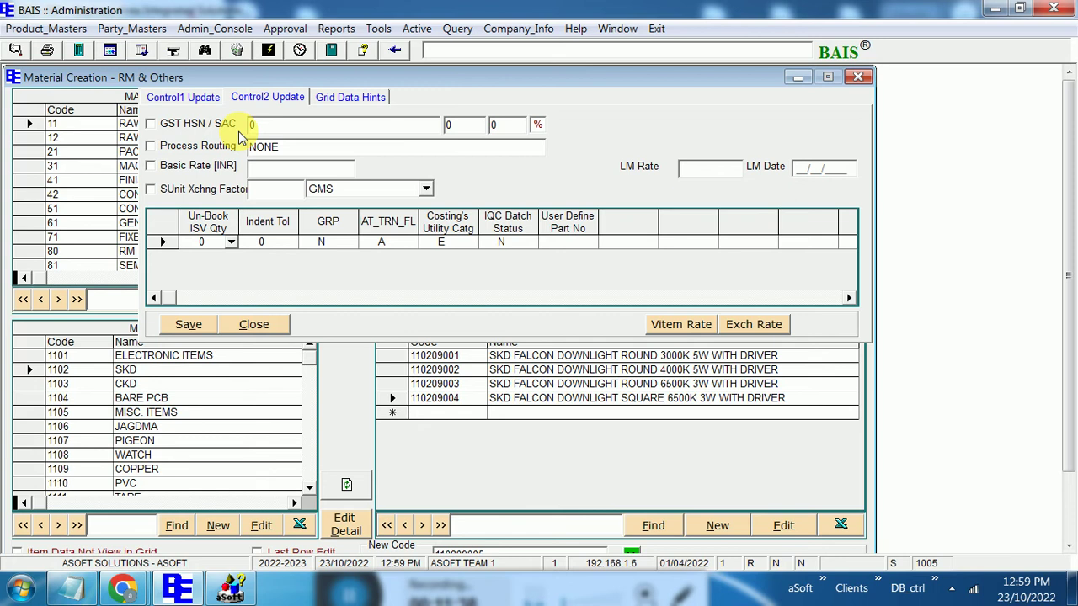
Set GST HSN/SAC to 3506 with 17/18% GST, then untick the HSN/SAC checkbox
click(215, 124)
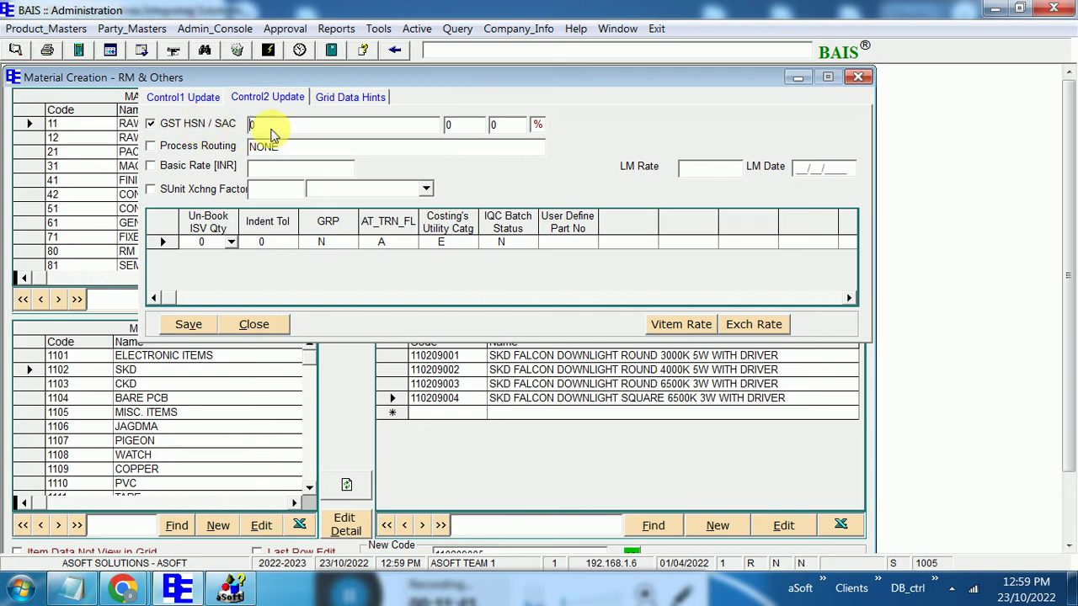
click(282, 128)
click(268, 146)
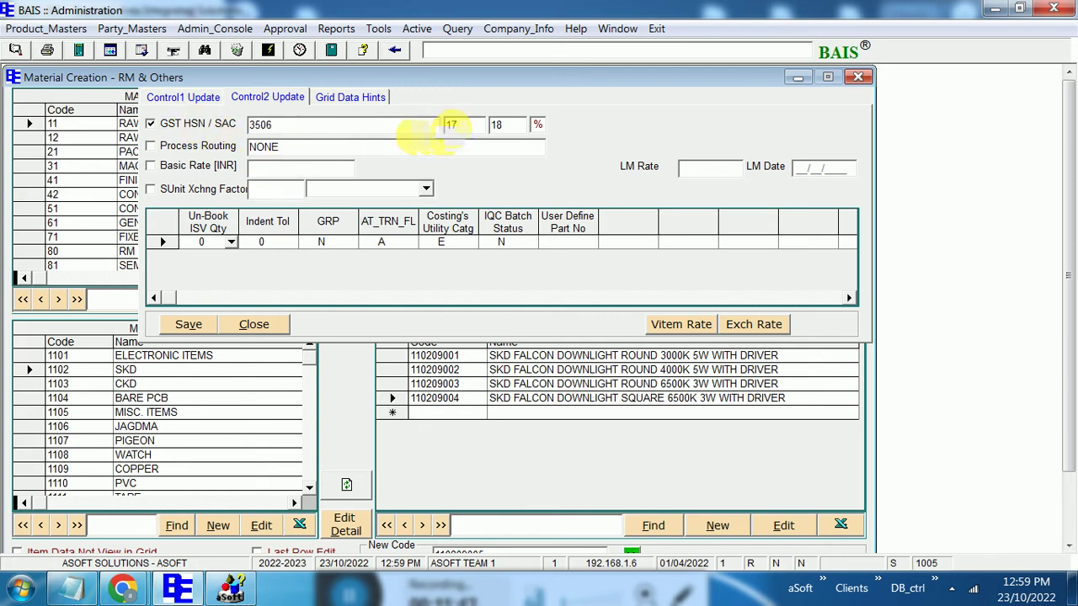
click(506, 127)
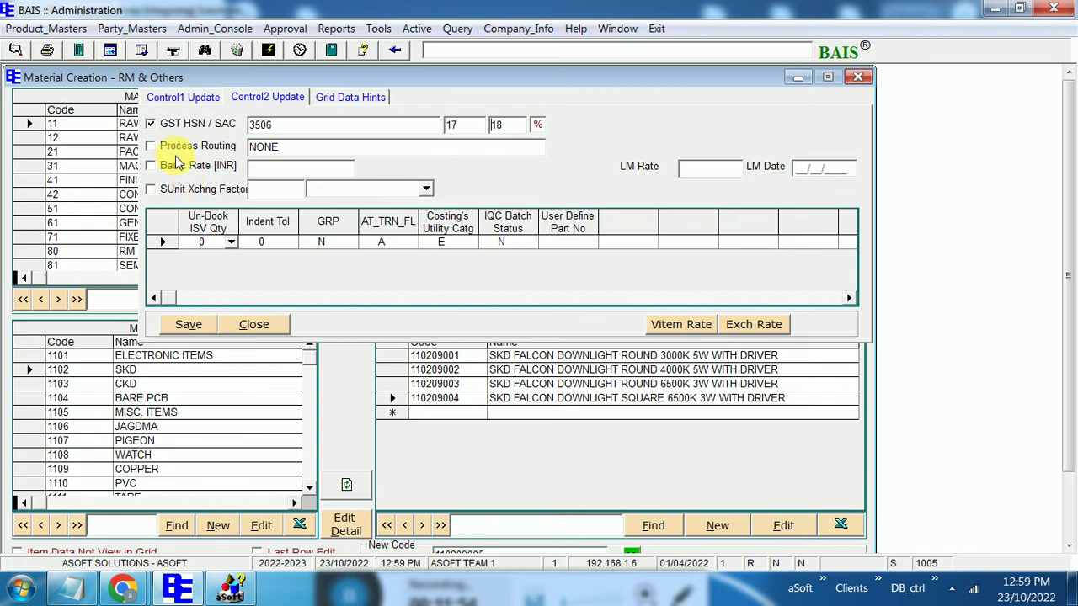
click(165, 128)
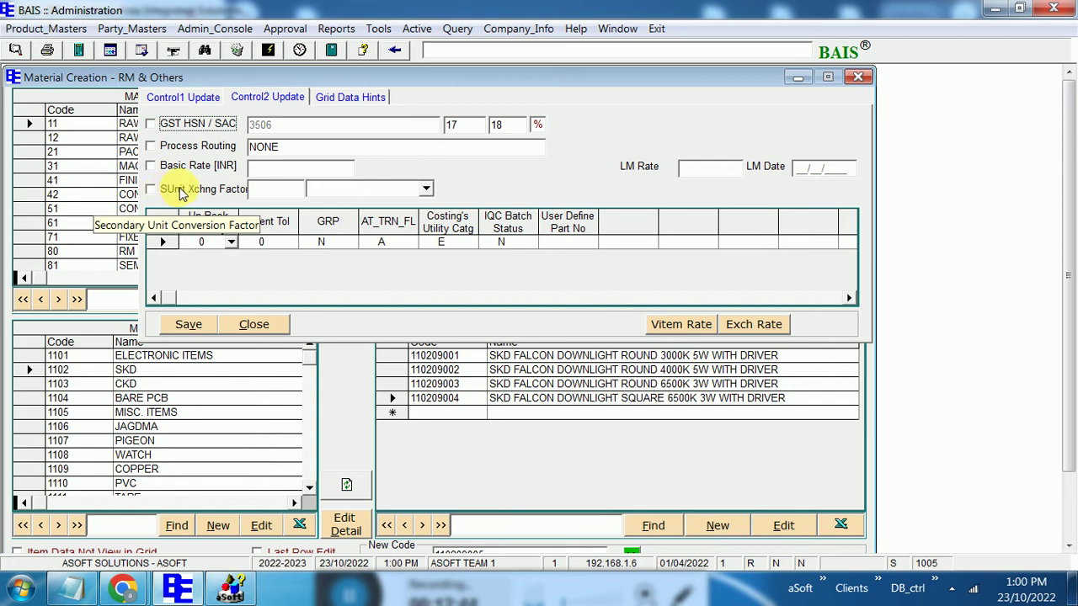
Enable SUnit Xchng Factor and open the secondary unit list without choosing a unit
click(183, 191)
click(268, 189)
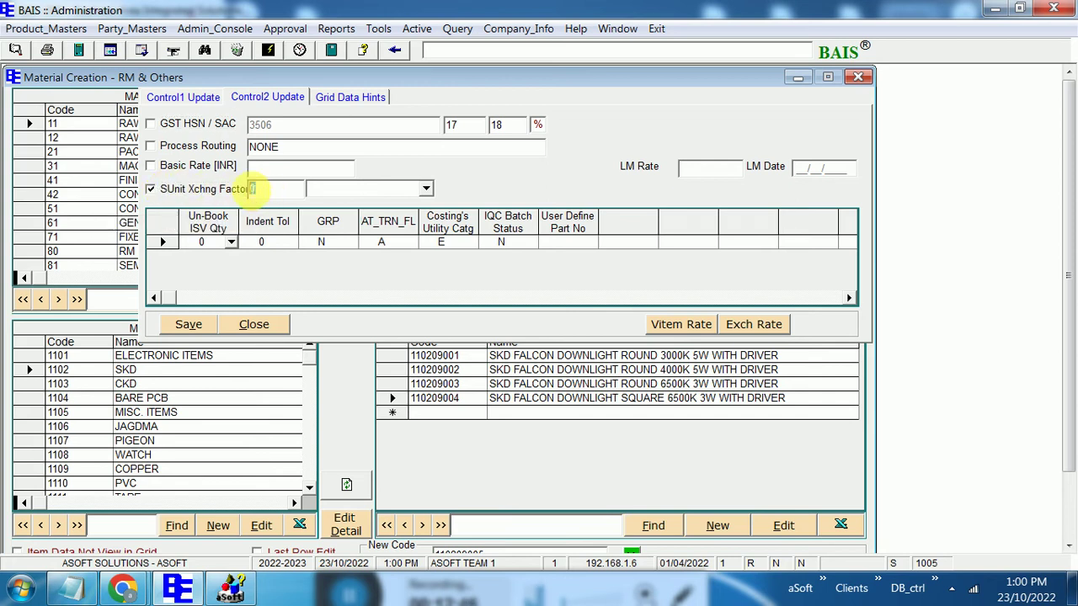
click(425, 190)
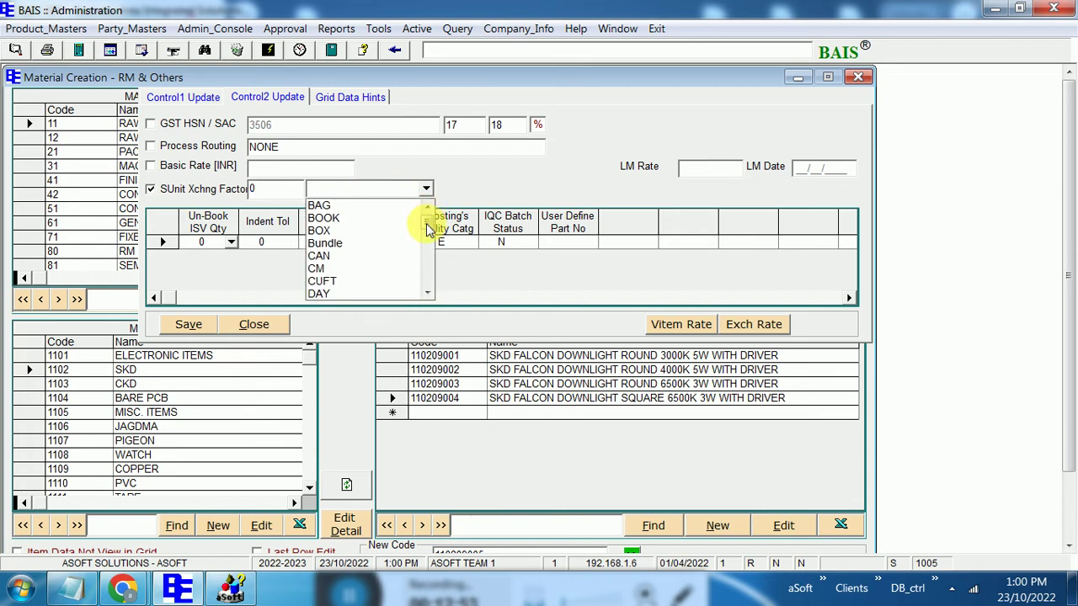
click(482, 186)
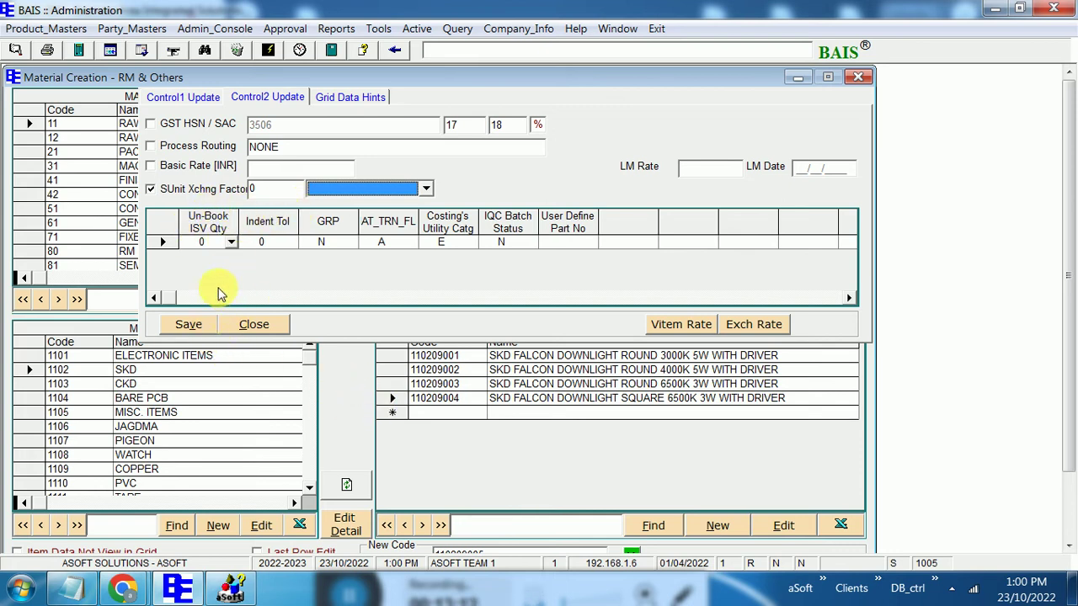
Widen the User Define Part No column, then close the item detail panel
drag(221, 240, 549, 227)
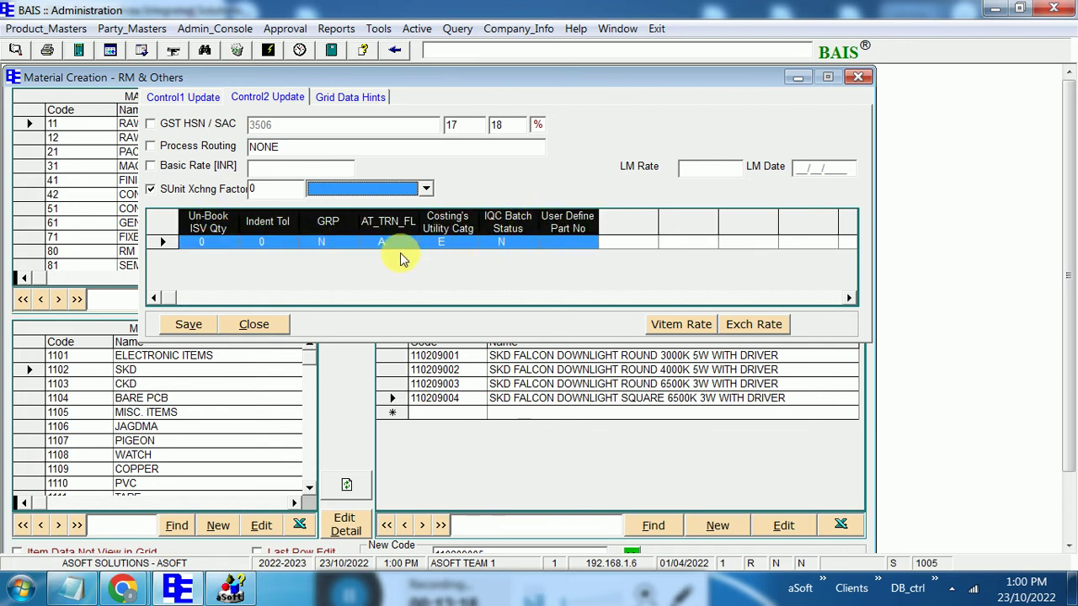
click(579, 239)
drag(598, 217, 633, 218)
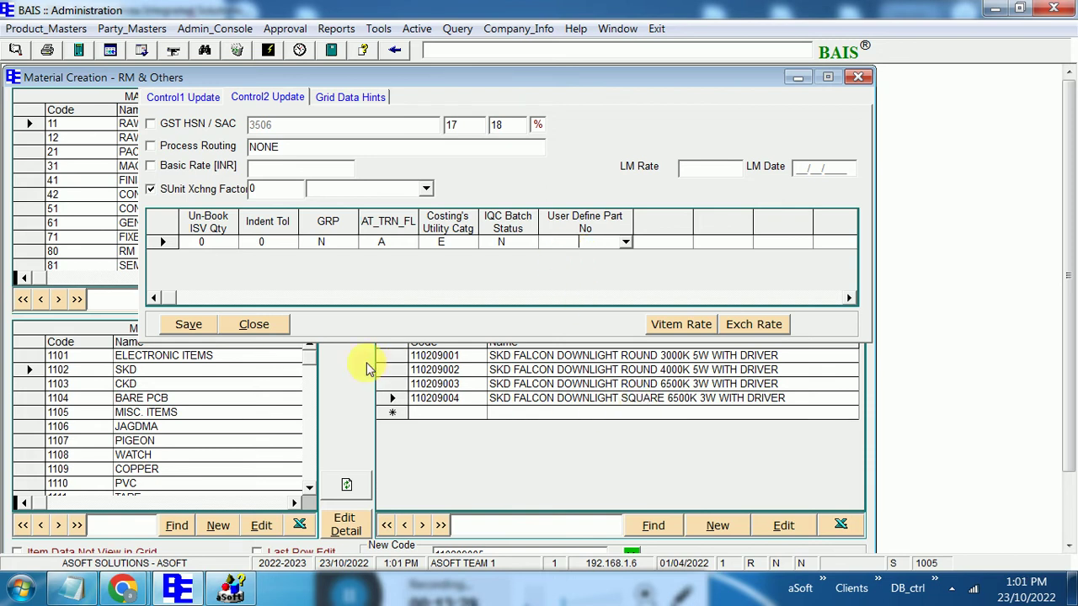
click(255, 325)
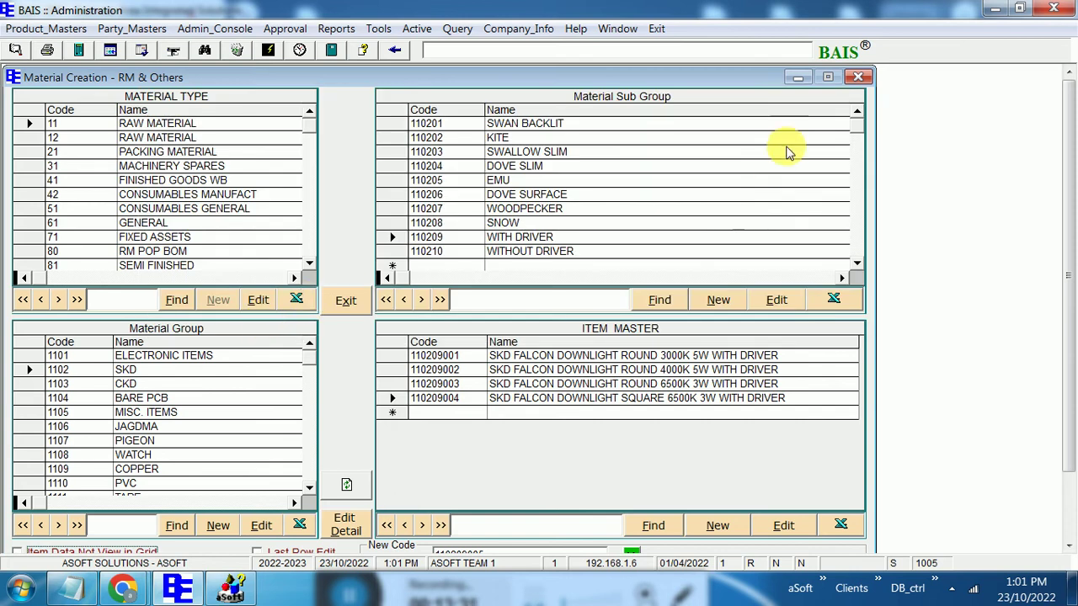
Close the RM form and open Material Creation - FG via Product_Masters > Material Masters > Finished Good
click(859, 78)
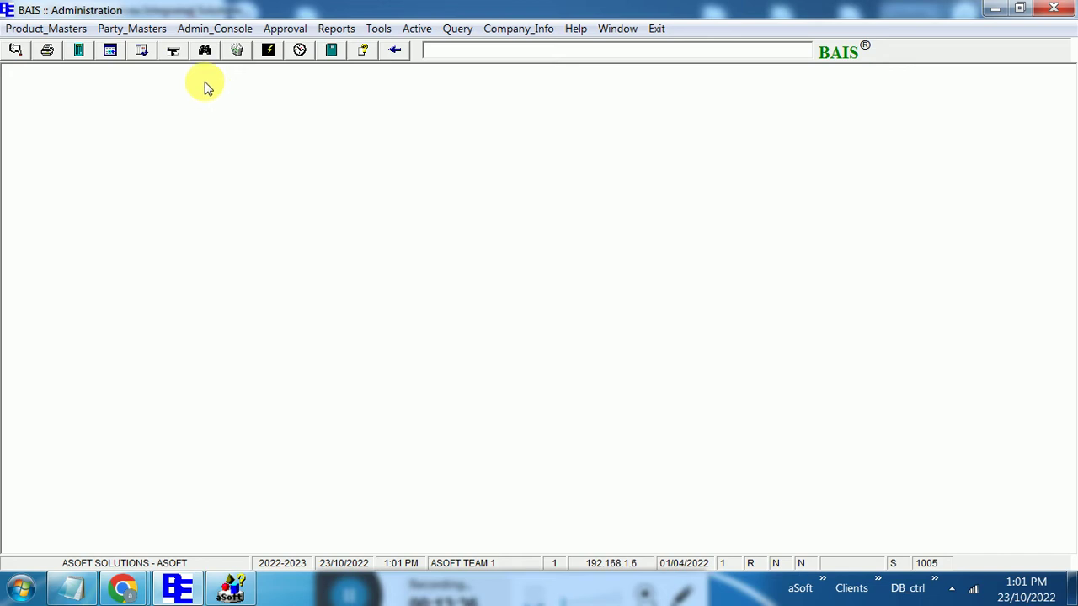
click(69, 28)
mouse_move(125, 69)
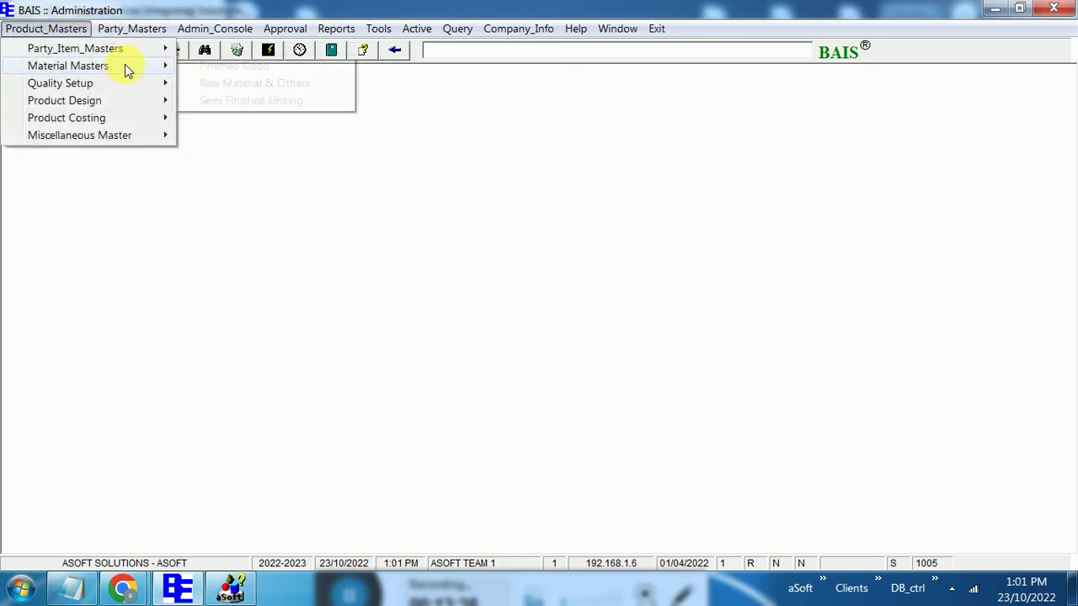
click(220, 67)
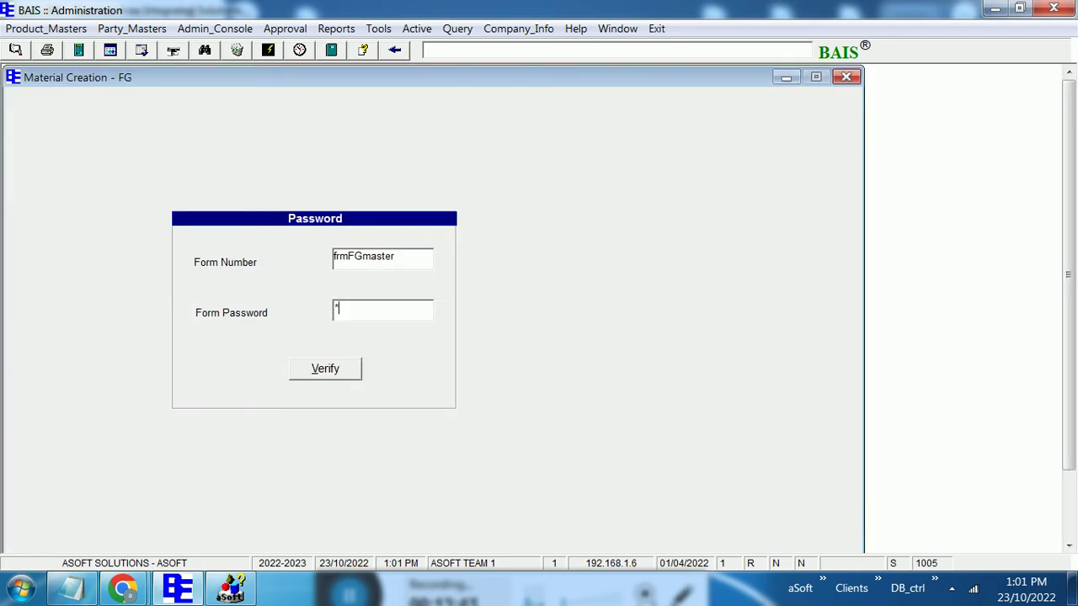
click(328, 372)
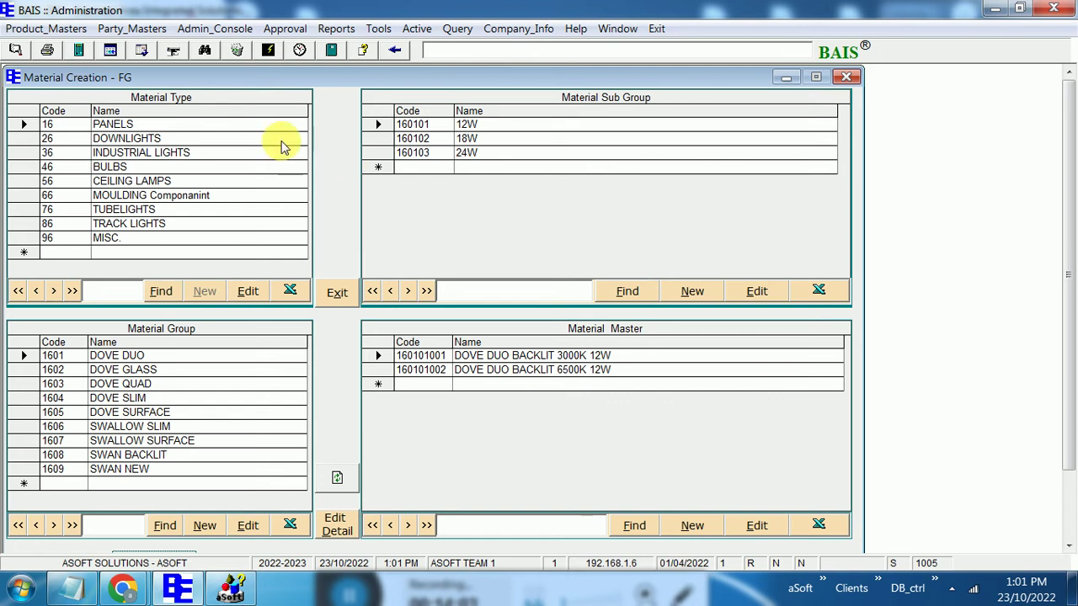
Minimize the FG form and open Material Creation - RM & Others with its form password
click(785, 77)
click(46, 29)
mouse_move(103, 75)
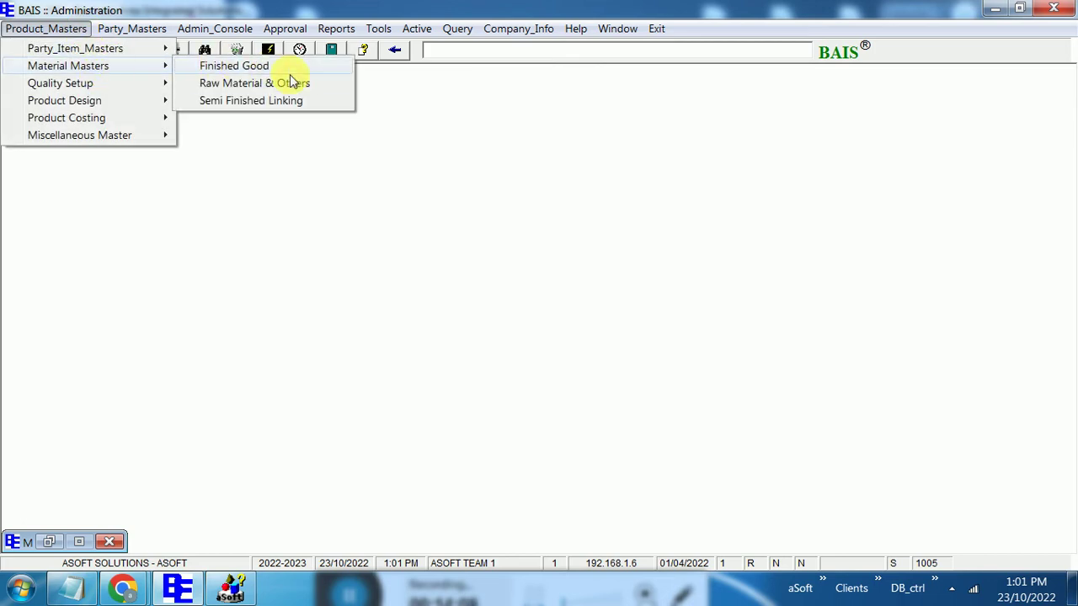
click(290, 83)
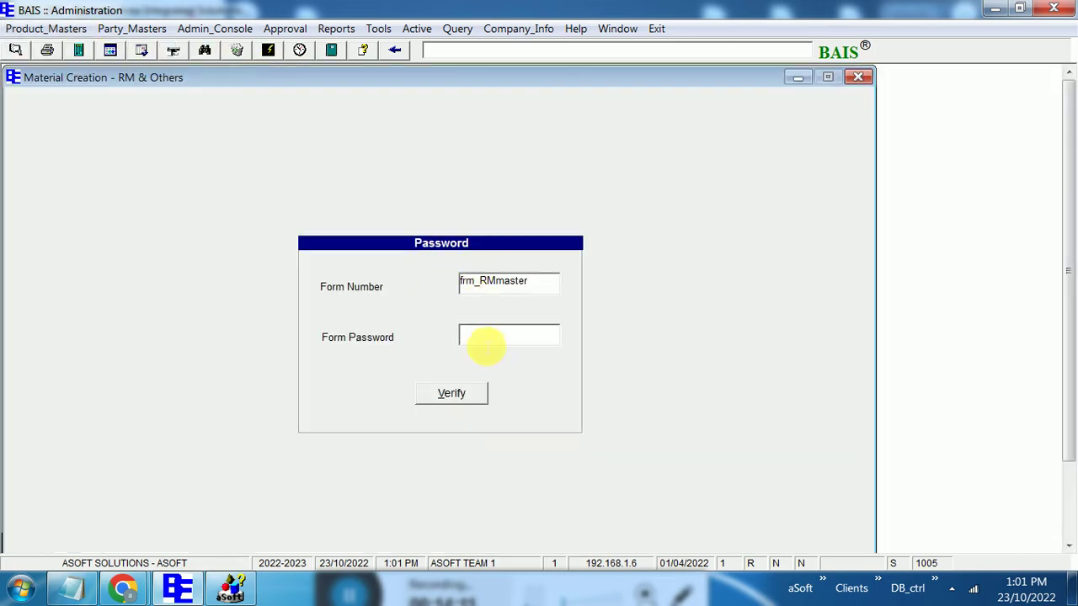
click(483, 337)
text(**)
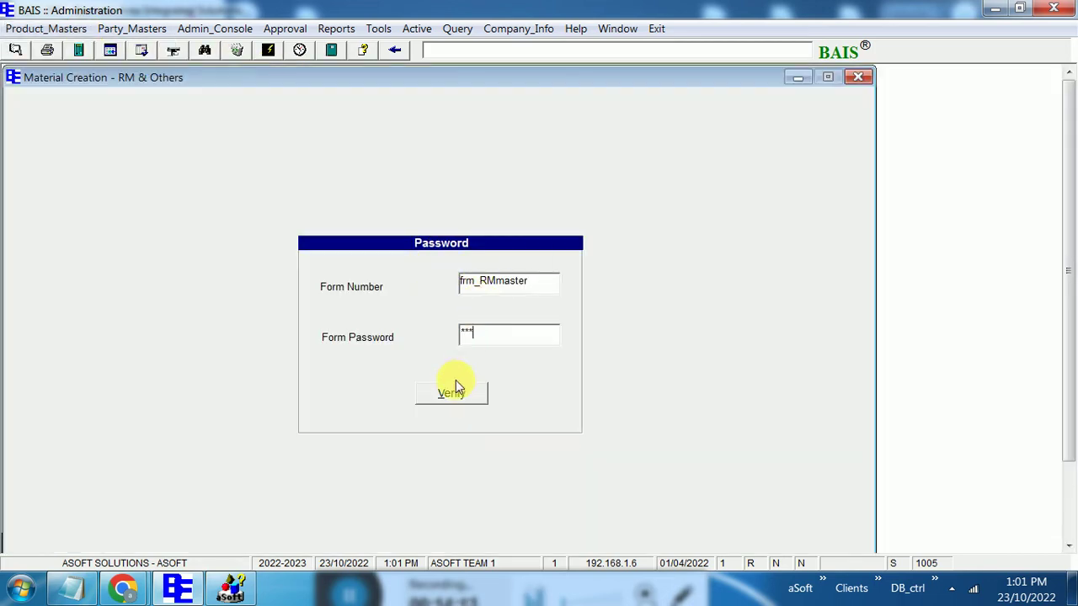
click(452, 393)
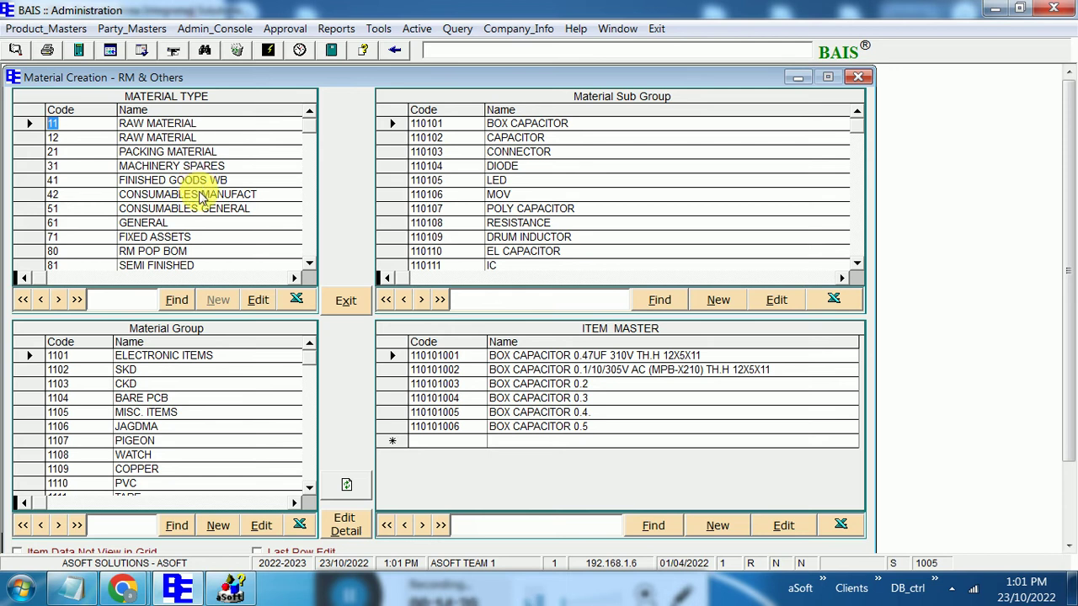
Browse the CONSUMABLES MANUFACT, CONSUMABLES GENERAL and GENERAL material types, viewing SERVICE items, then close the window
click(203, 196)
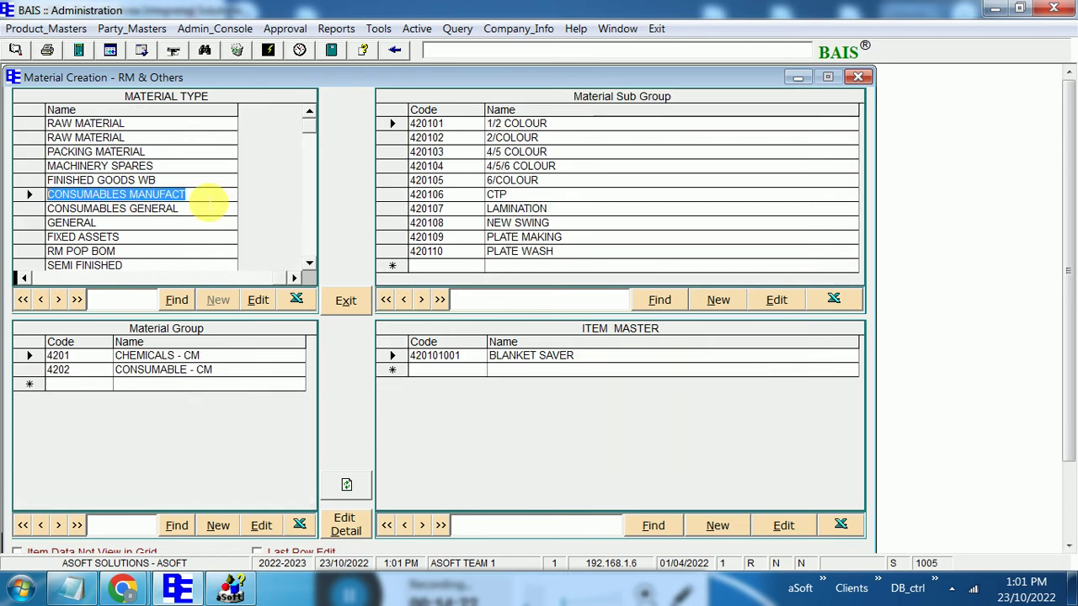
click(45, 281)
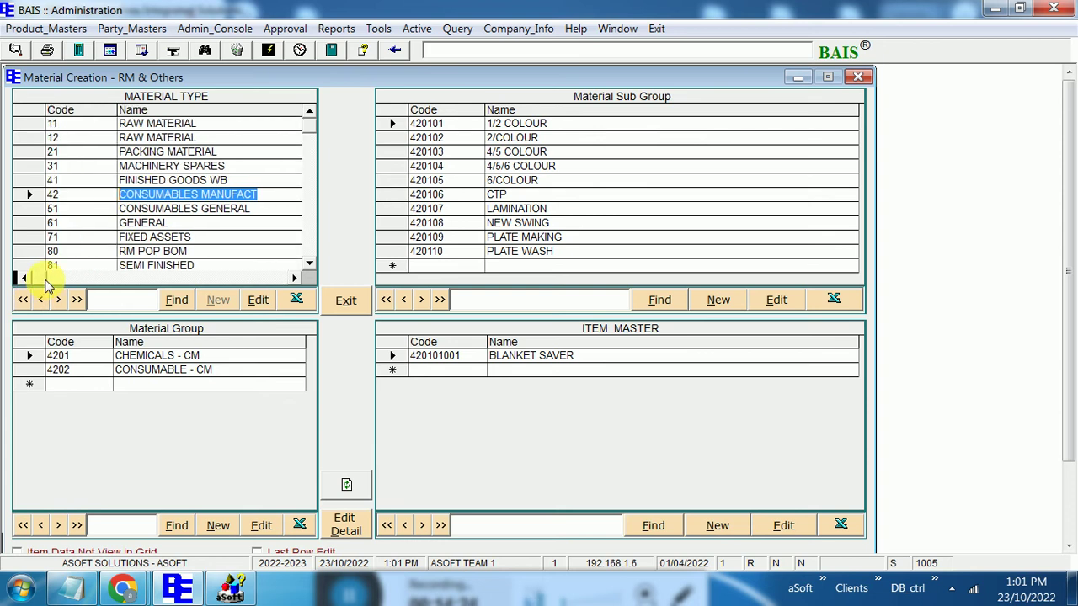
click(142, 209)
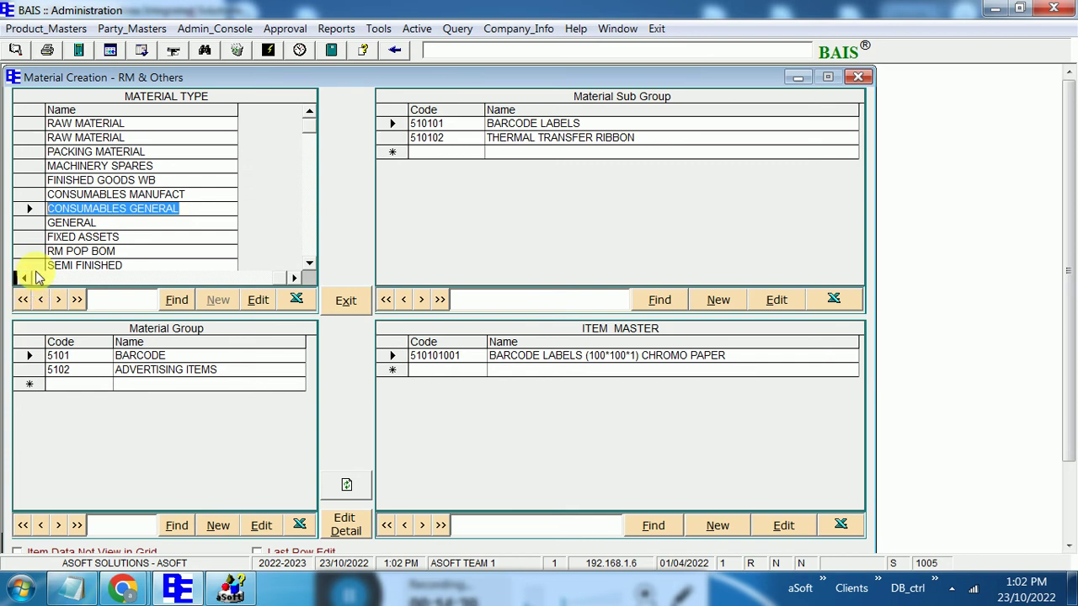
click(24, 278)
click(142, 222)
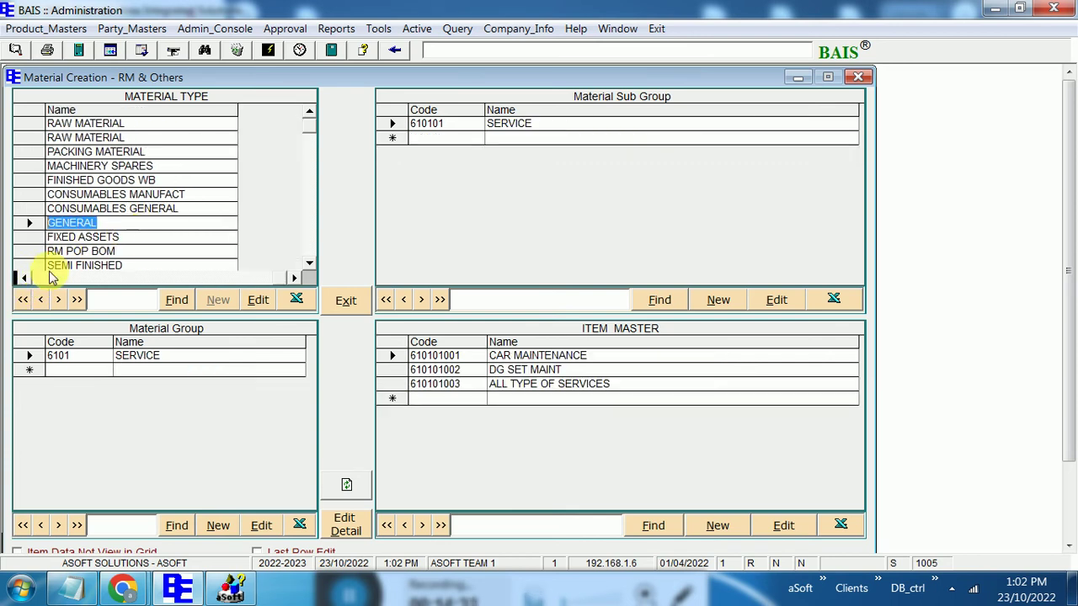
click(25, 279)
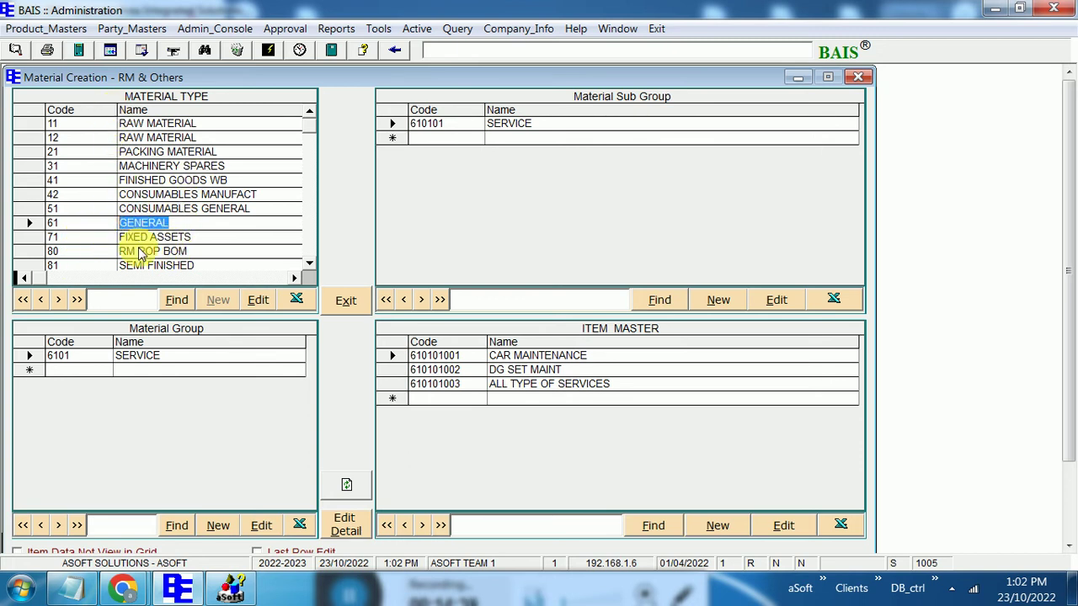
click(310, 266)
click(310, 266)
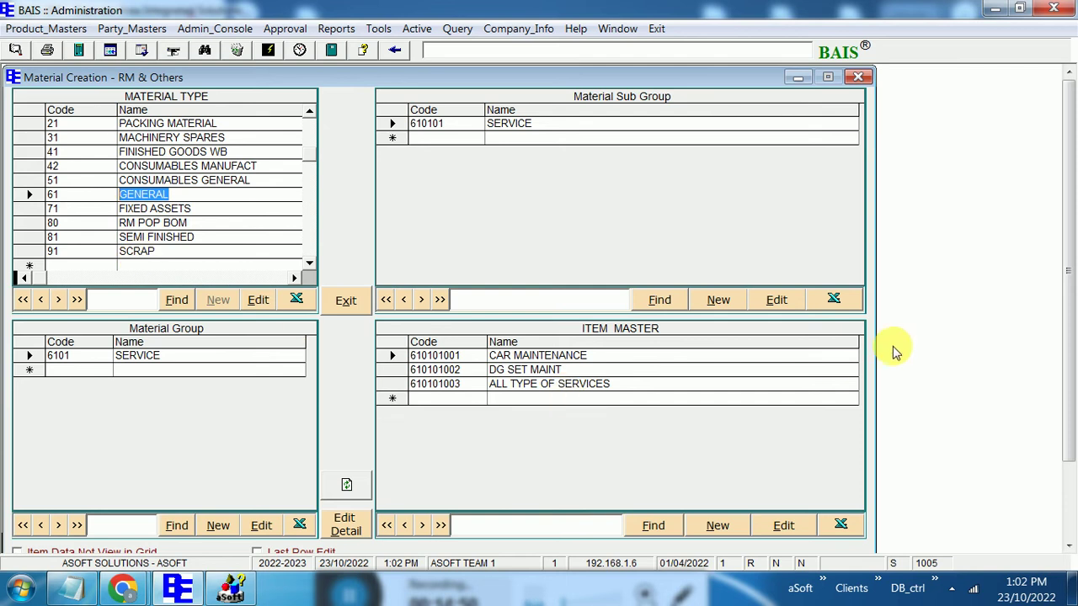
click(857, 77)
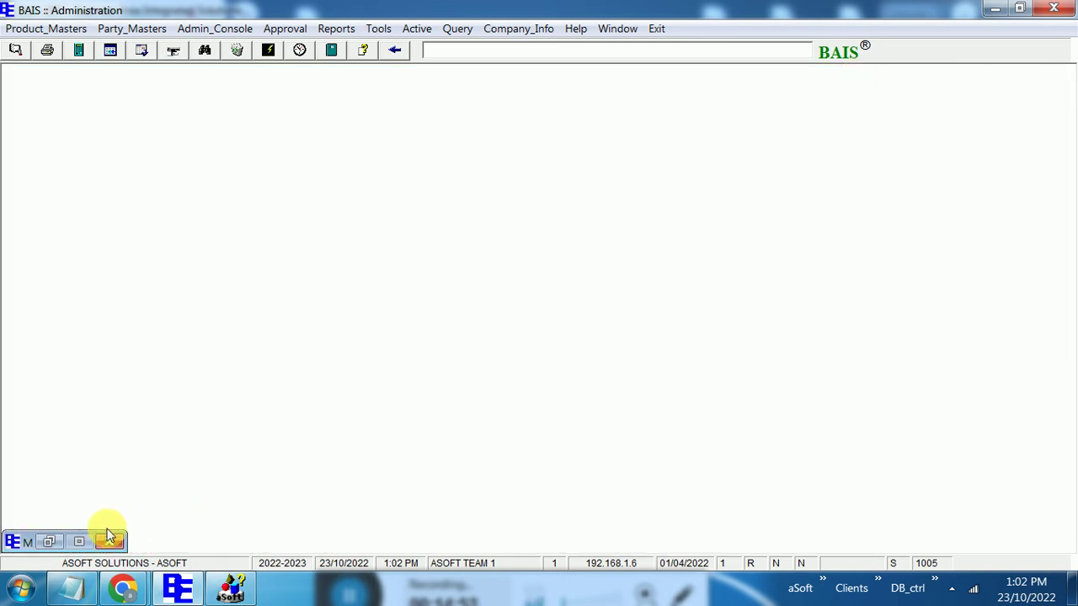
Restore the Material Creation - FG window, run Find, and dismiss the Item Formulation panel
click(49, 542)
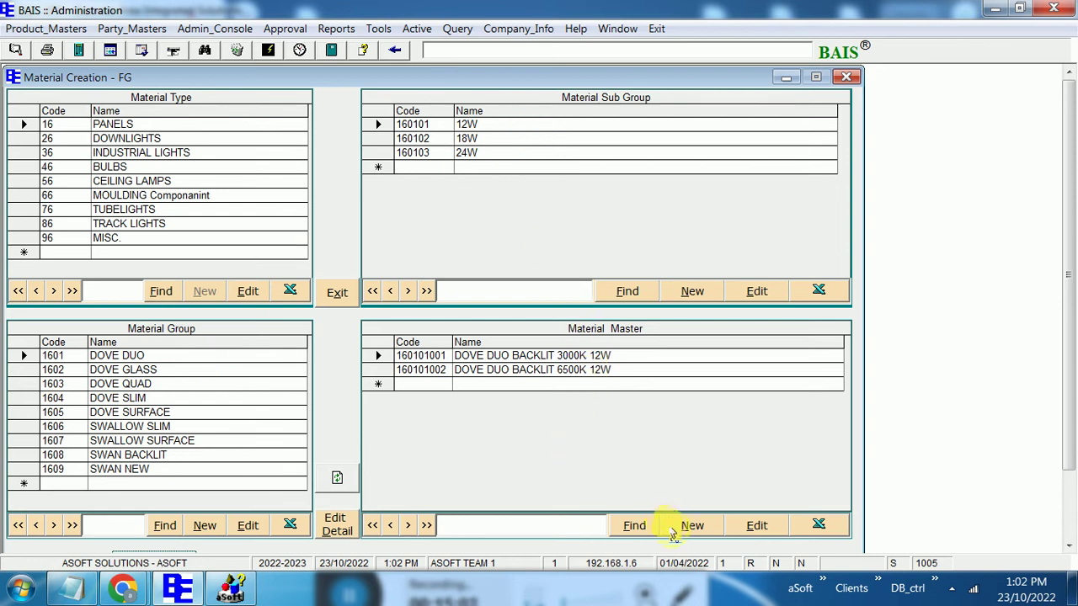
click(634, 525)
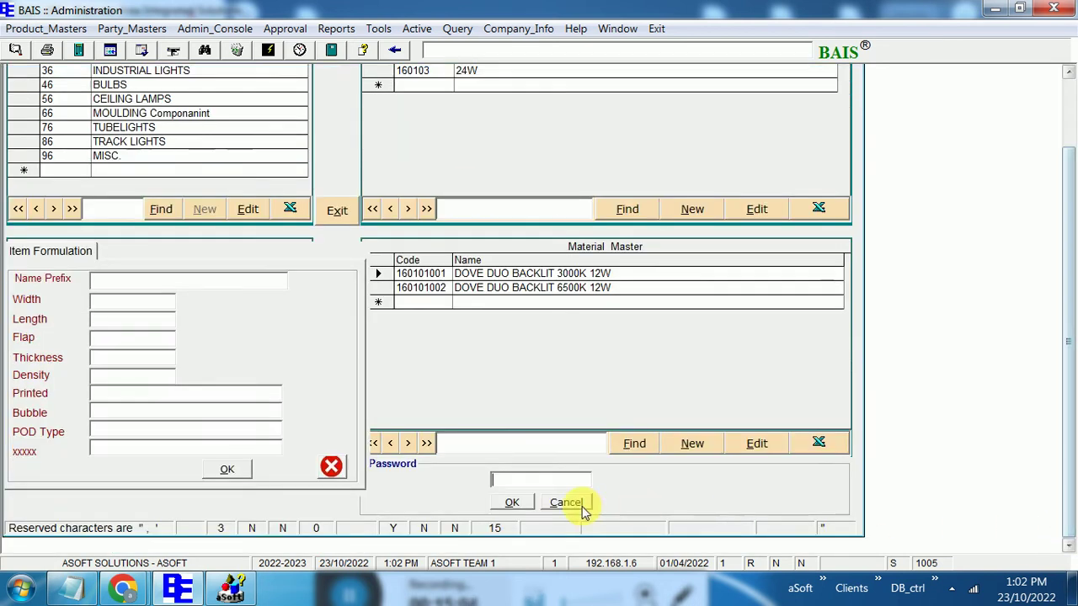
click(331, 467)
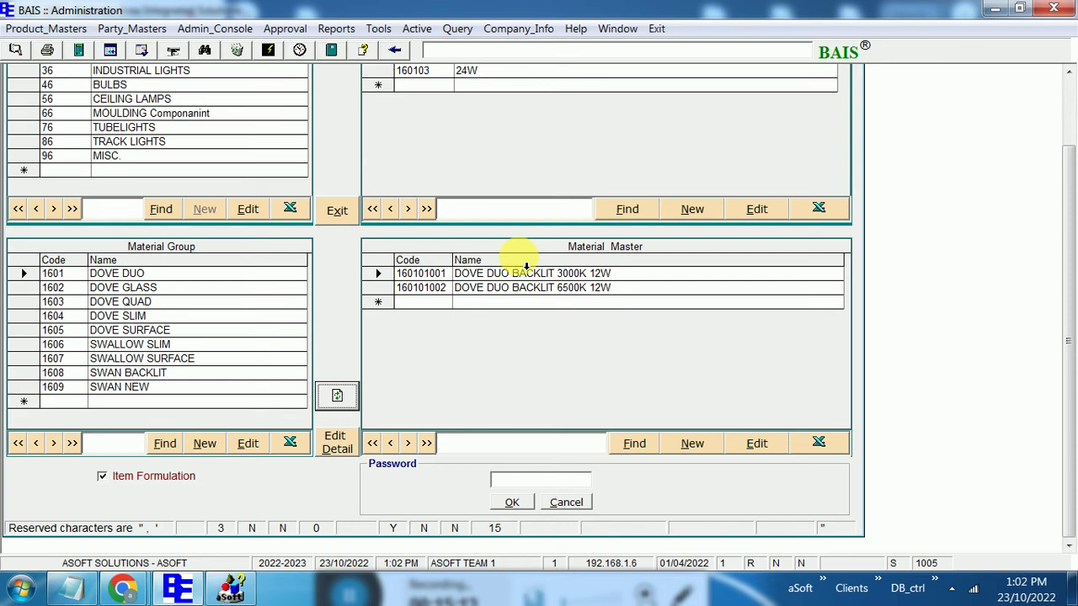
View DOVE DUO BACKLIT 3000K 12W's details and Other Control settings (FG MRP, packing size), then close
click(352, 452)
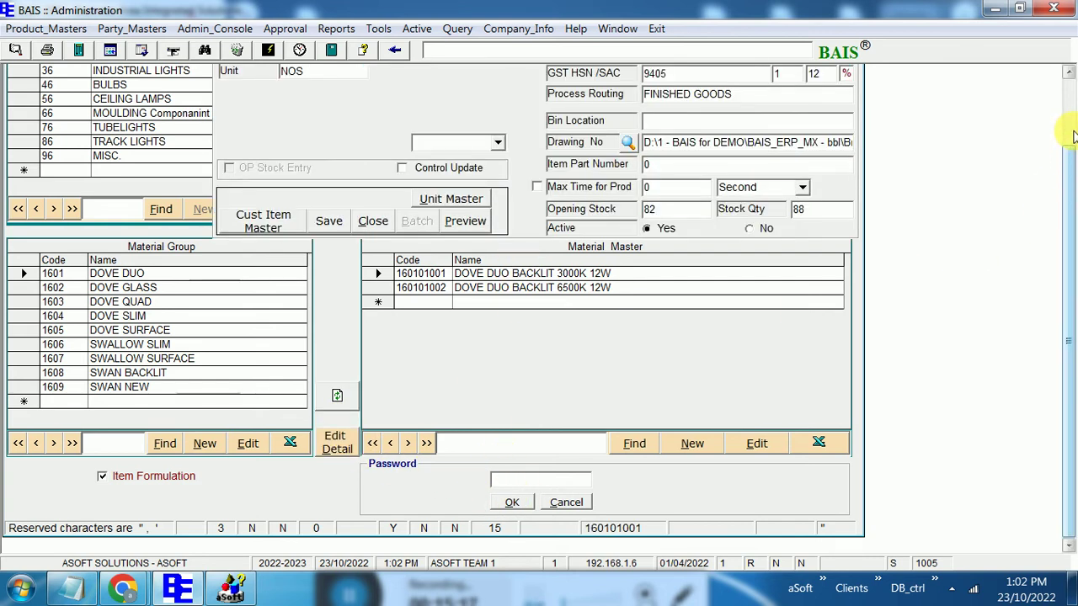
scroll(1072, 135, up, 2)
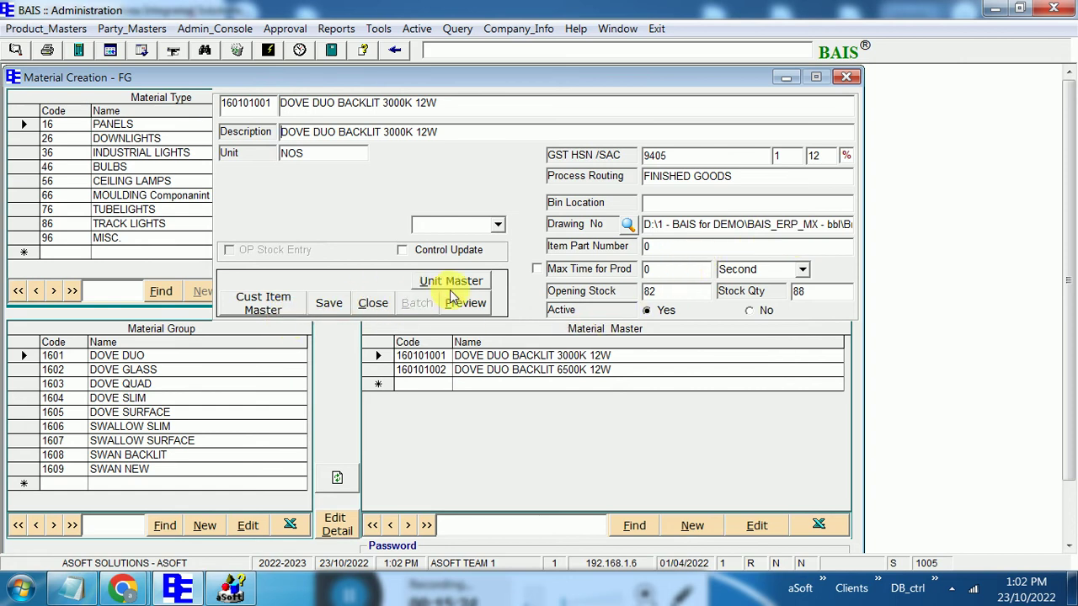
click(447, 251)
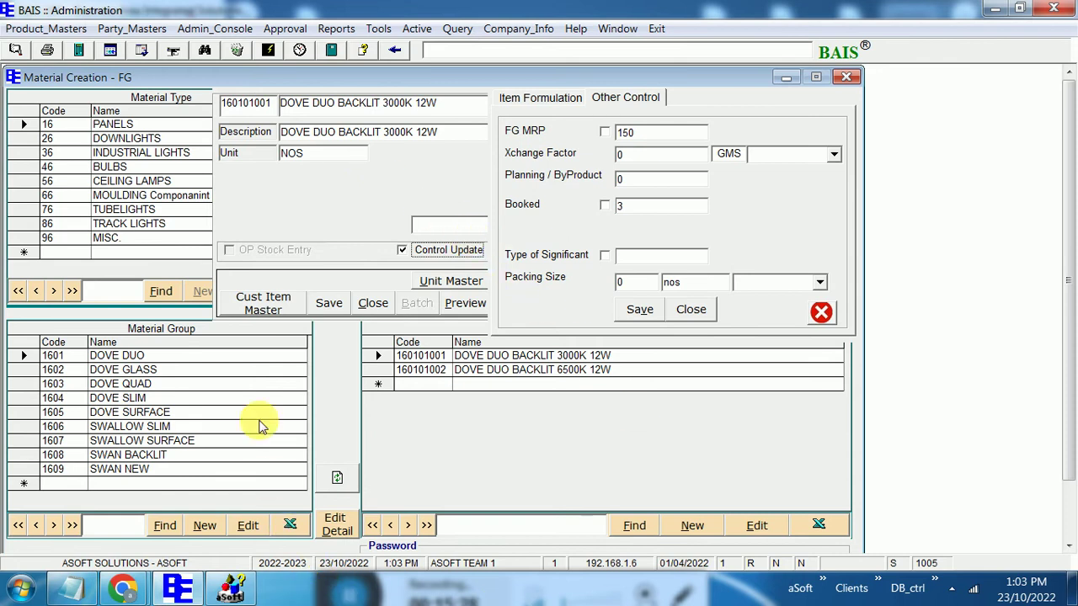
click(820, 319)
click(845, 77)
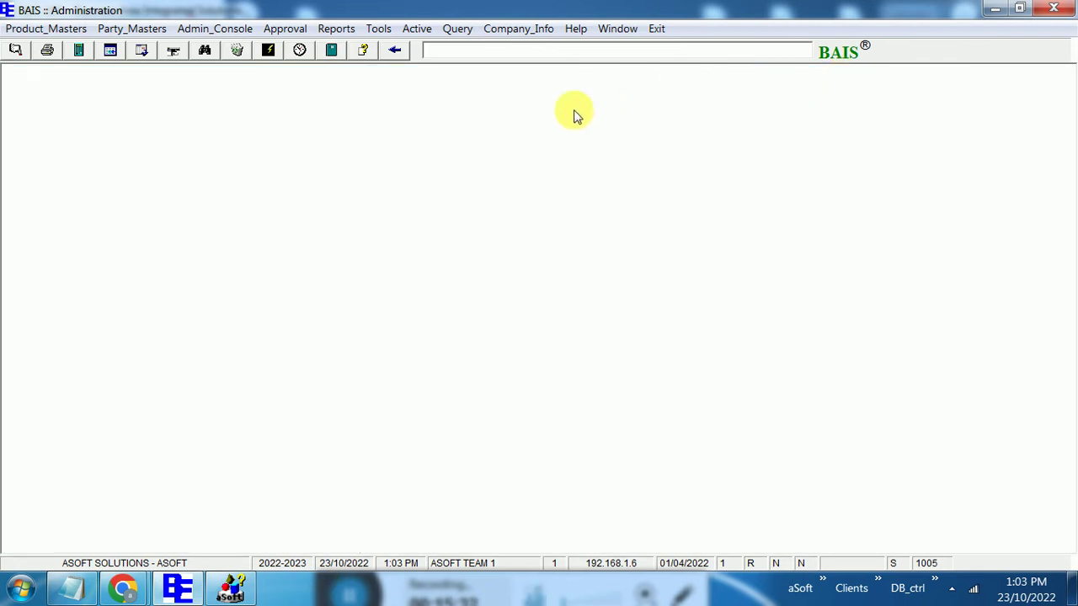
click(42, 29)
mouse_move(82, 67)
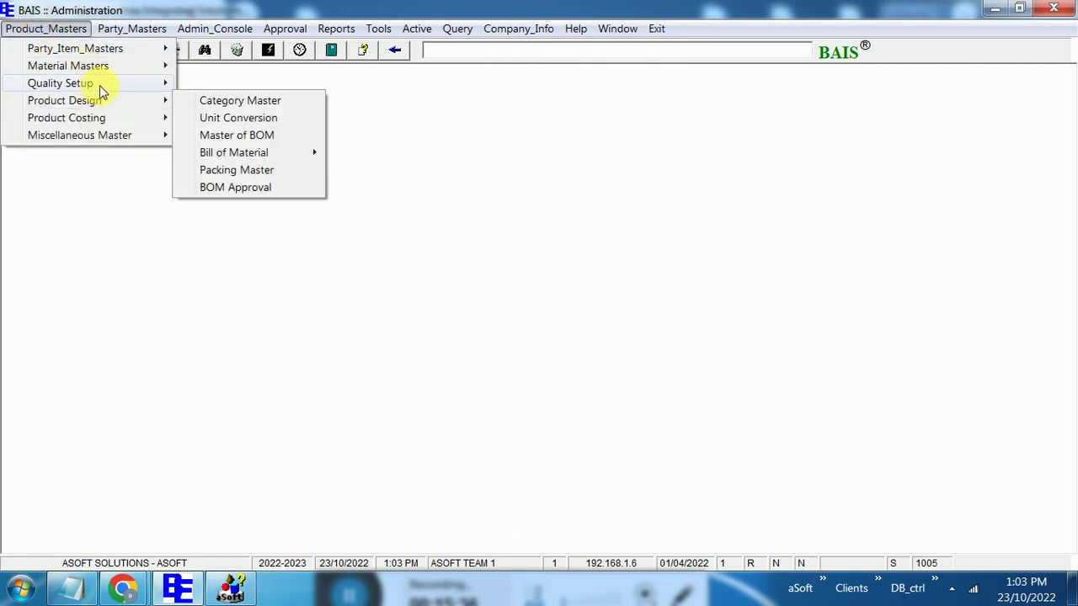
mouse_move(96, 84)
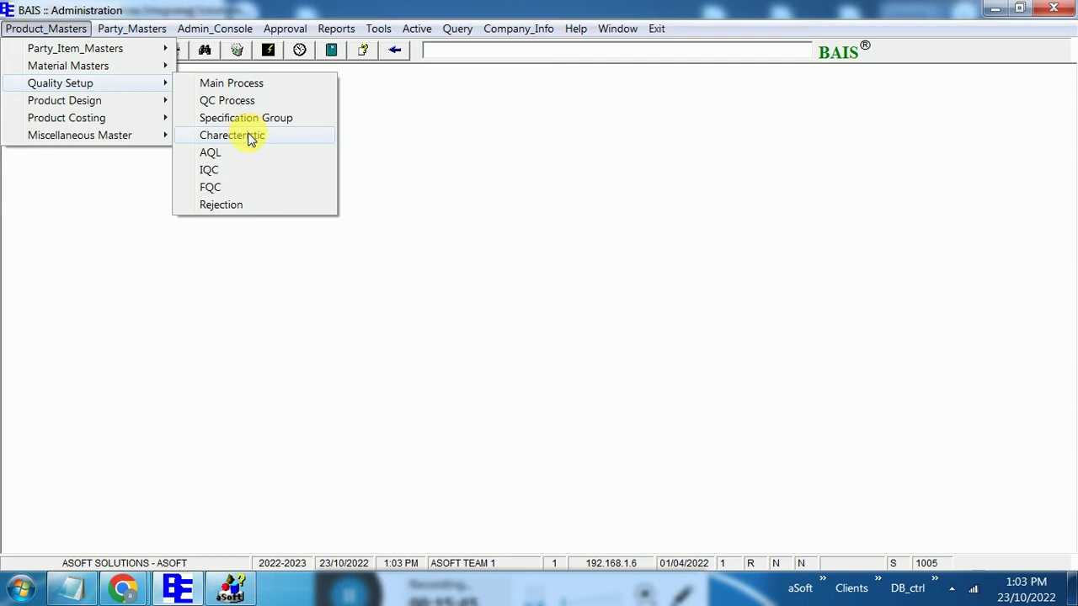
click(250, 137)
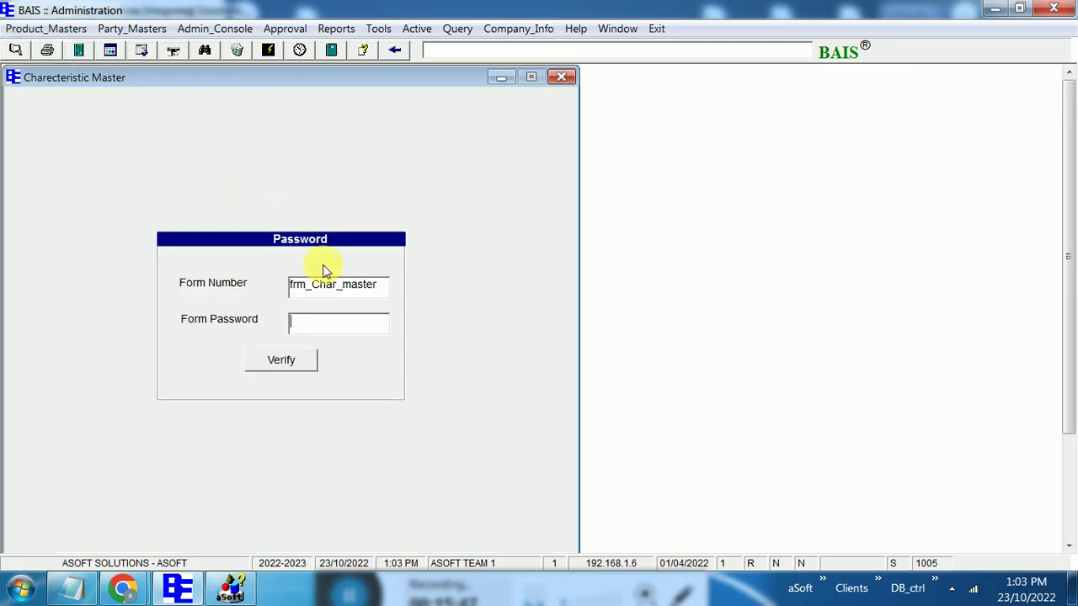
click(315, 364)
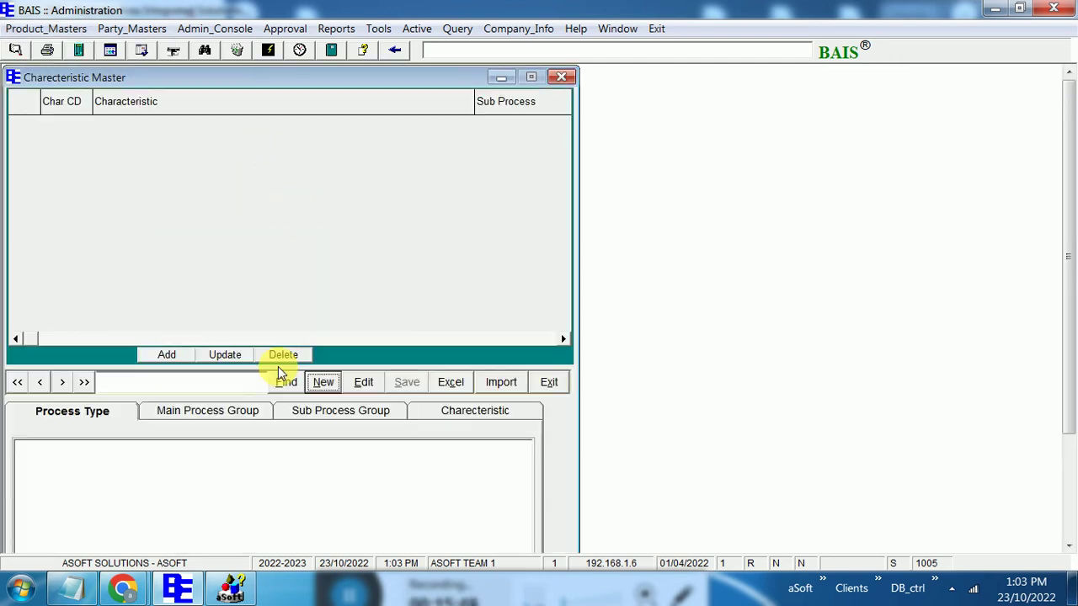
click(323, 381)
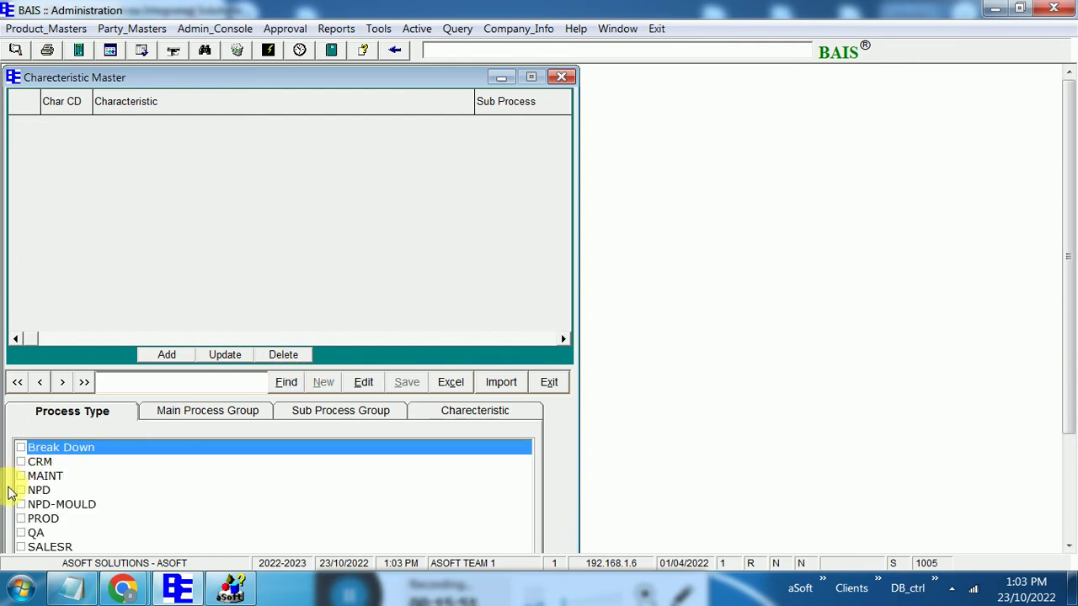
click(21, 533)
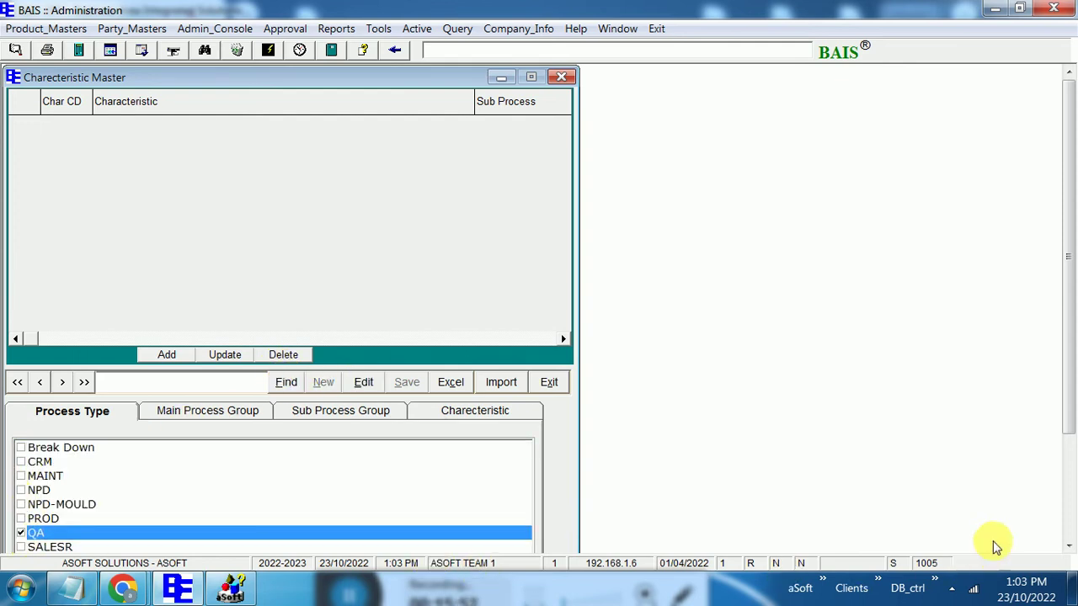
click(1066, 492)
click(139, 476)
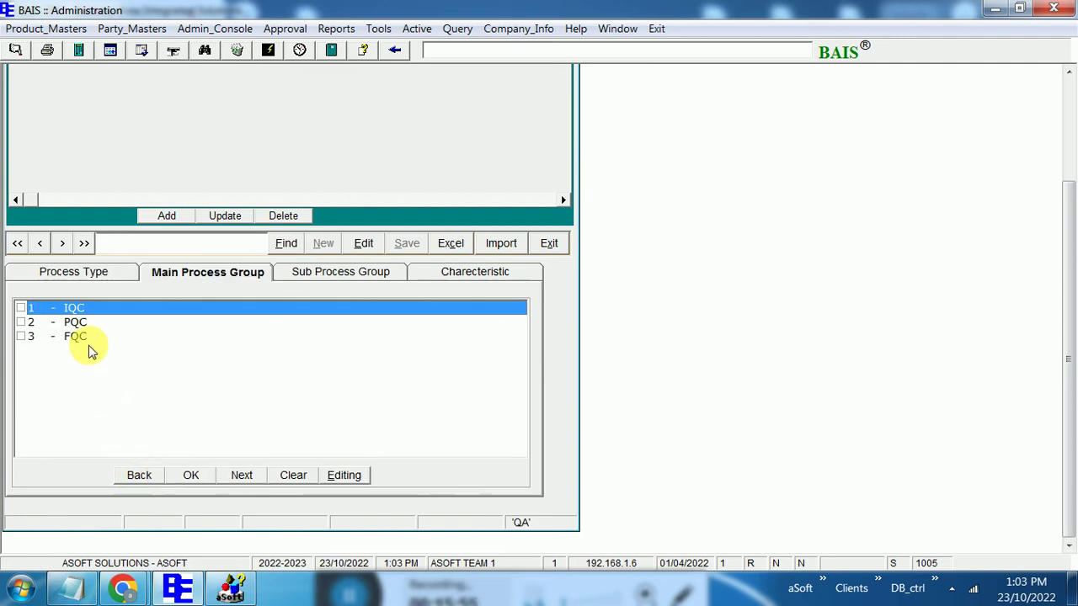
click(20, 308)
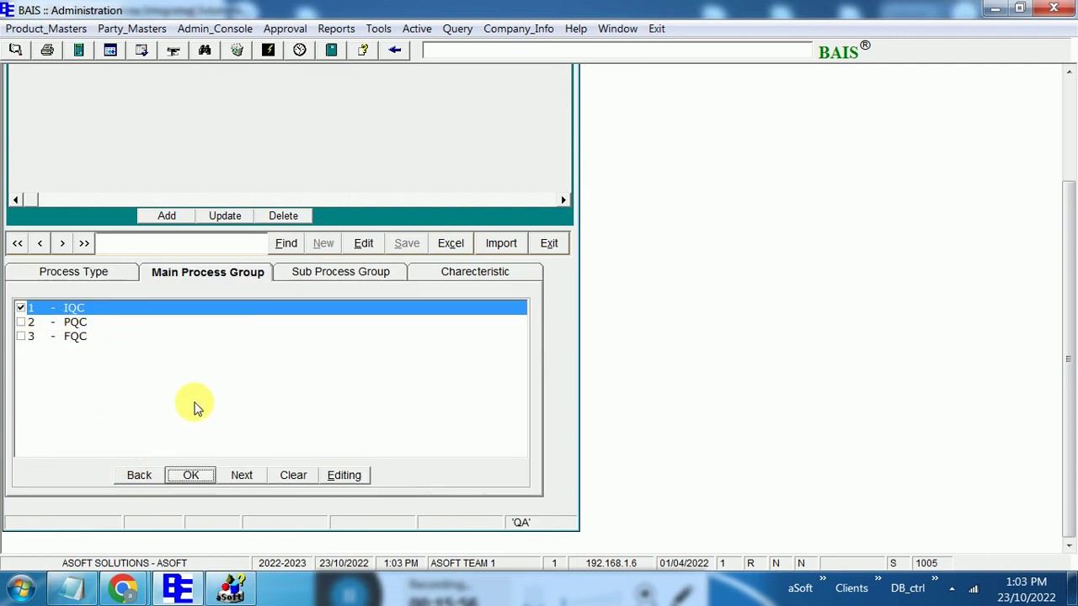
click(345, 476)
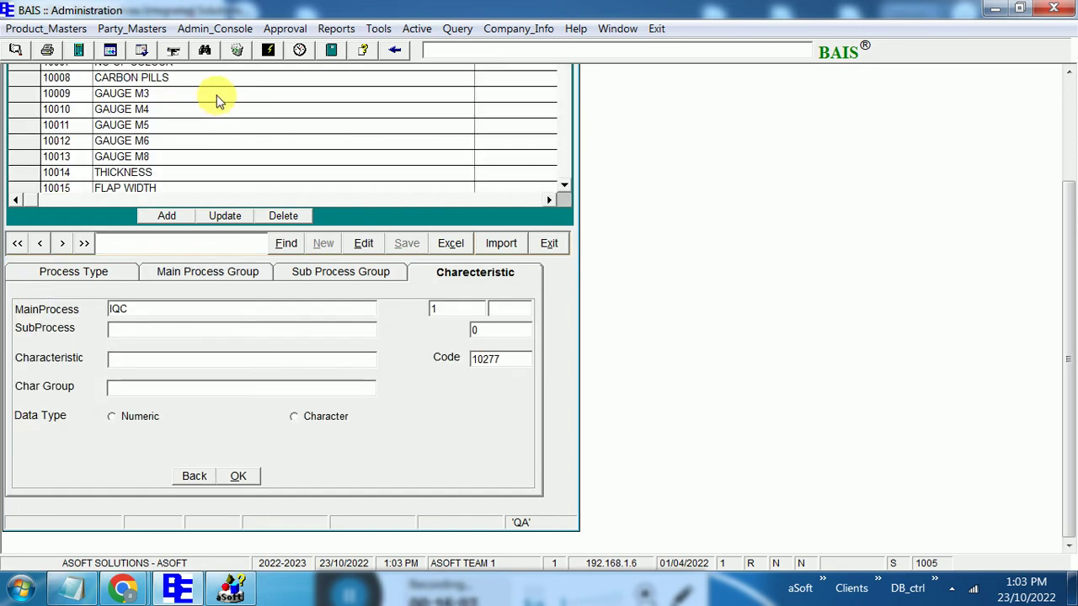
click(150, 126)
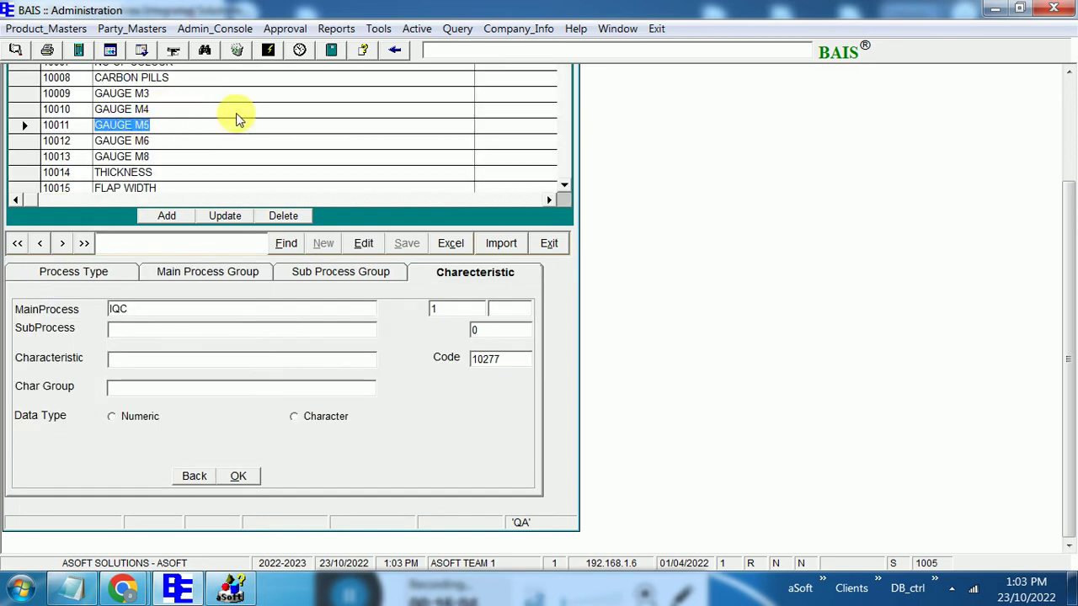
click(1068, 106)
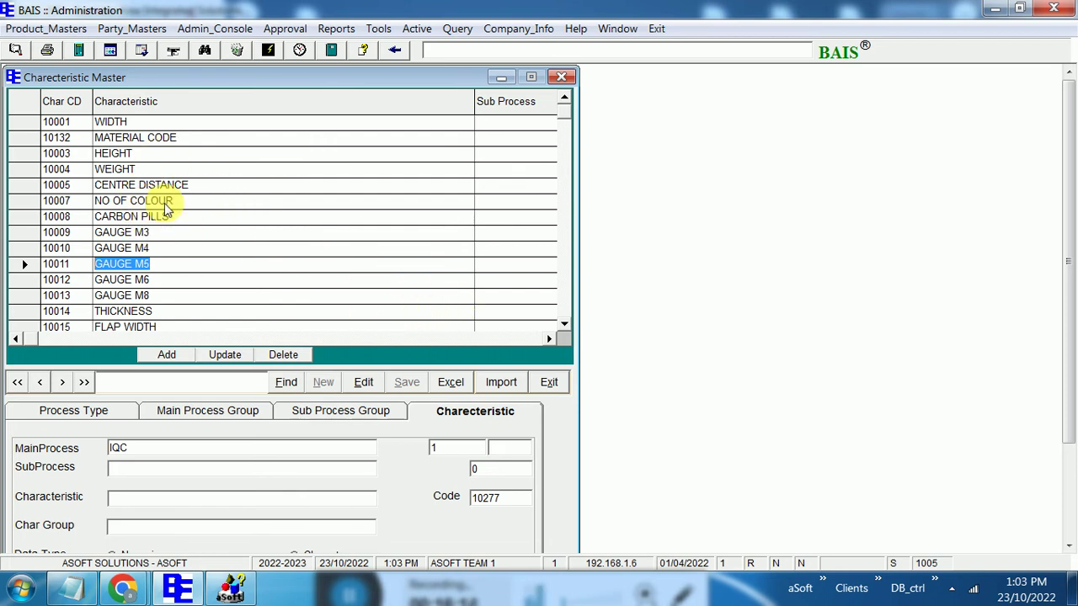
drag(566, 324, 566, 326)
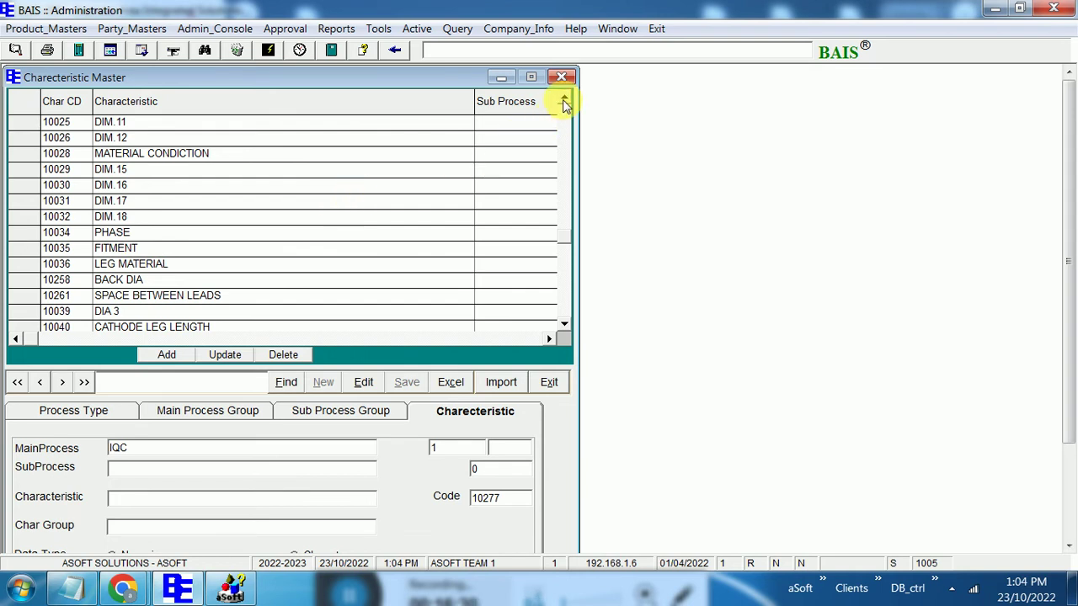
click(563, 99)
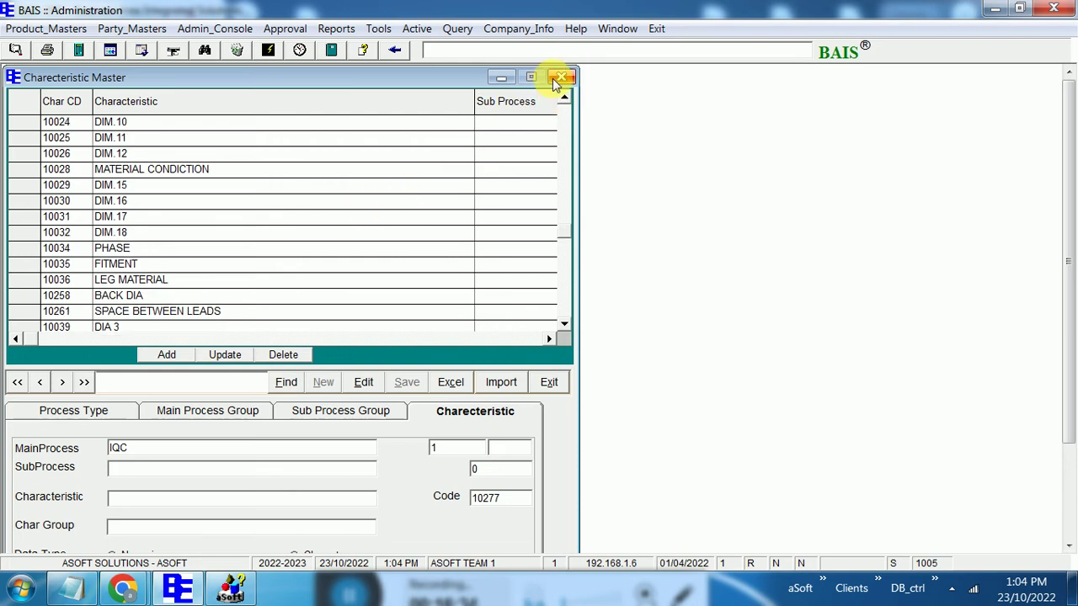
click(554, 78)
Open the AQL master from Product_Masters > Quality Setup and unlock it with the form password
click(51, 32)
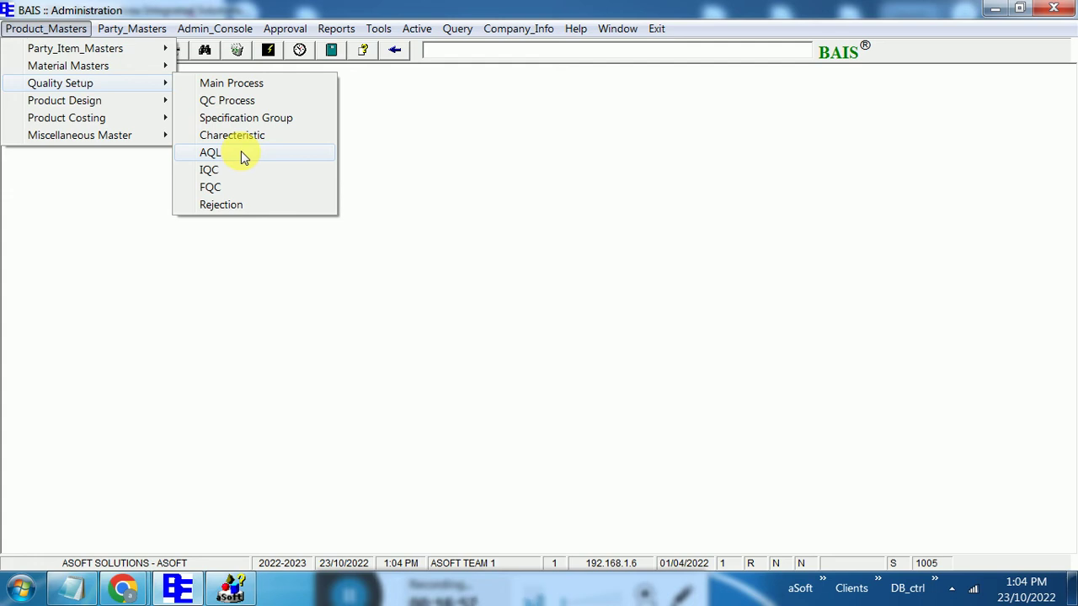
click(241, 154)
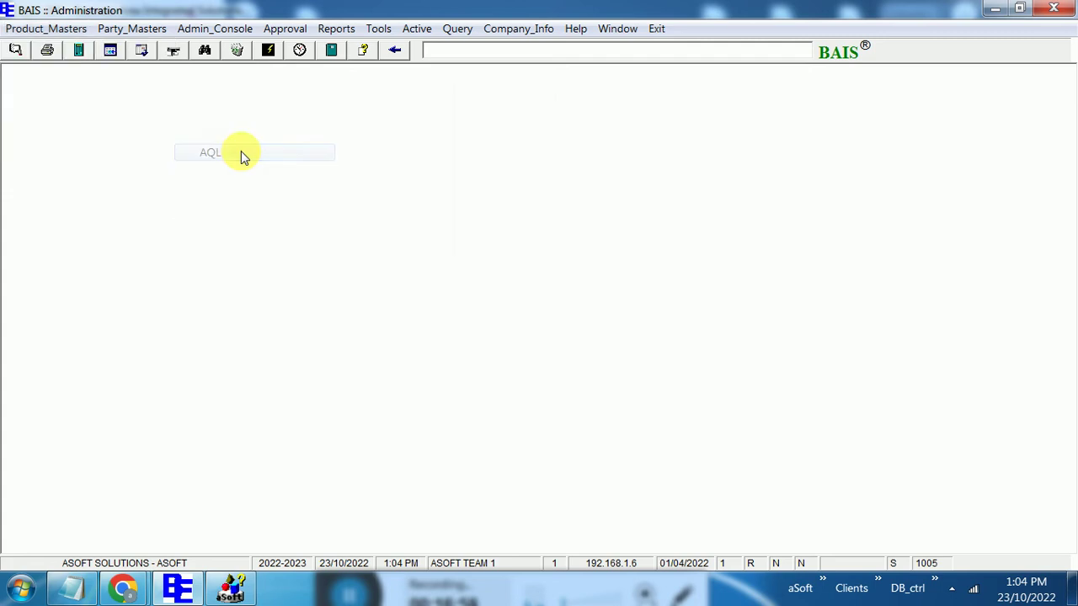
text(***)
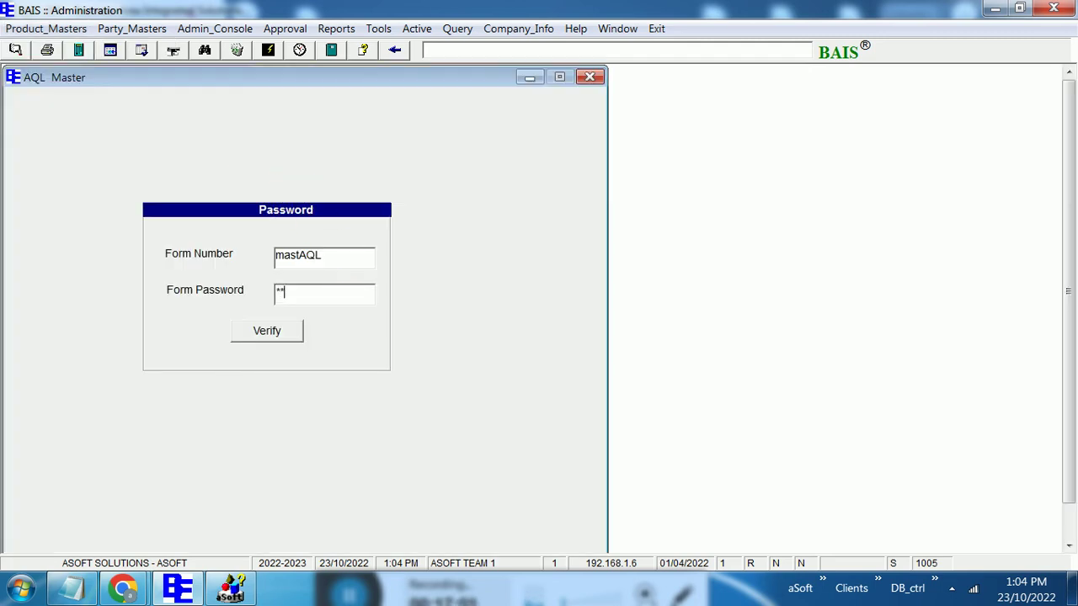
click(282, 333)
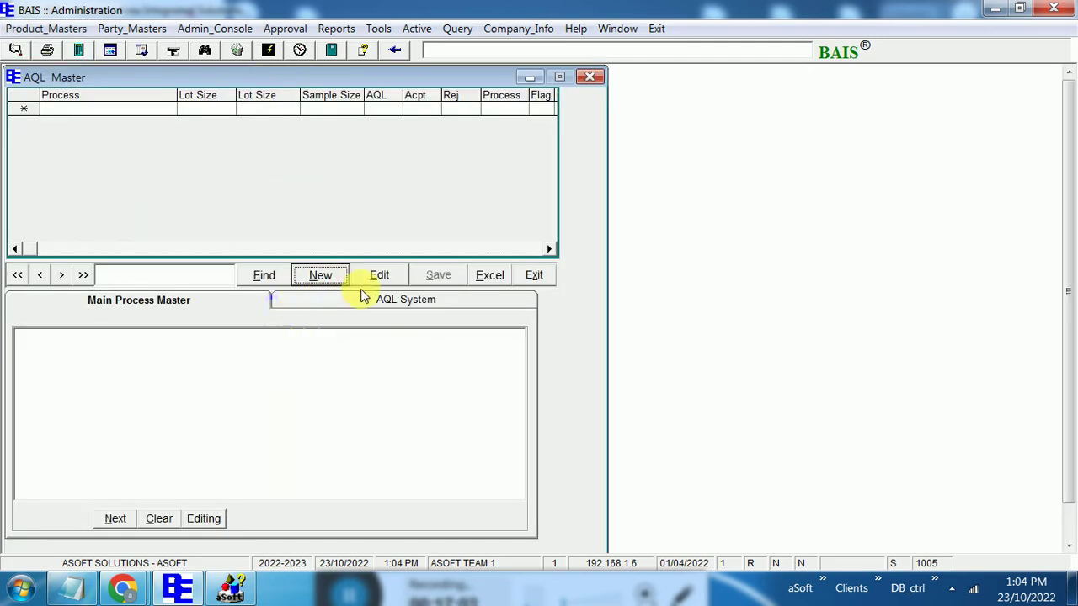
Tick IQC in the main process list and show its AQL settings: lot 1000–2000, sample size 5
click(374, 277)
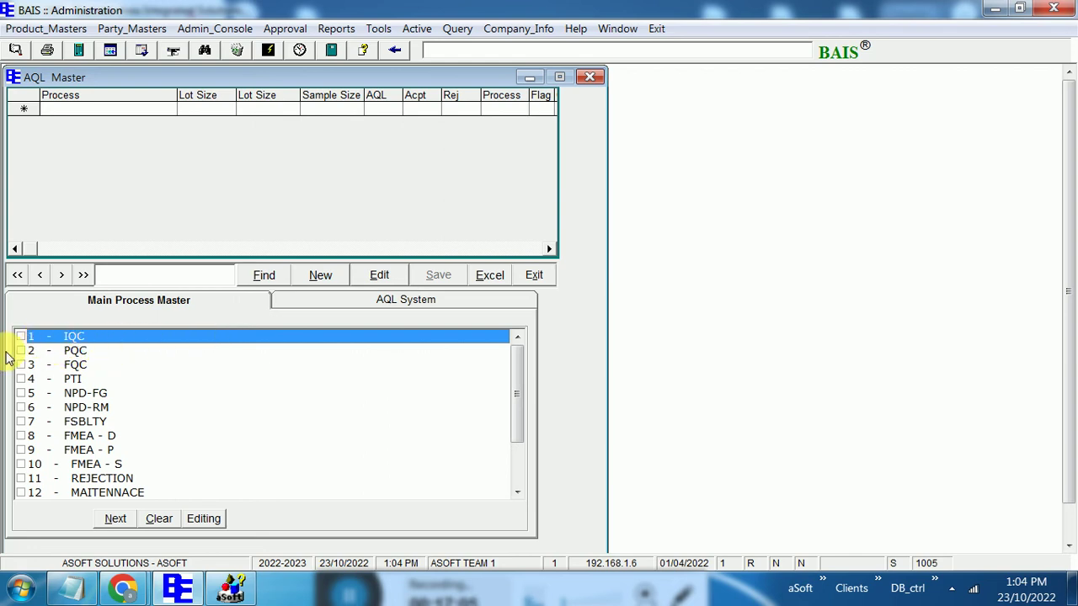
click(20, 337)
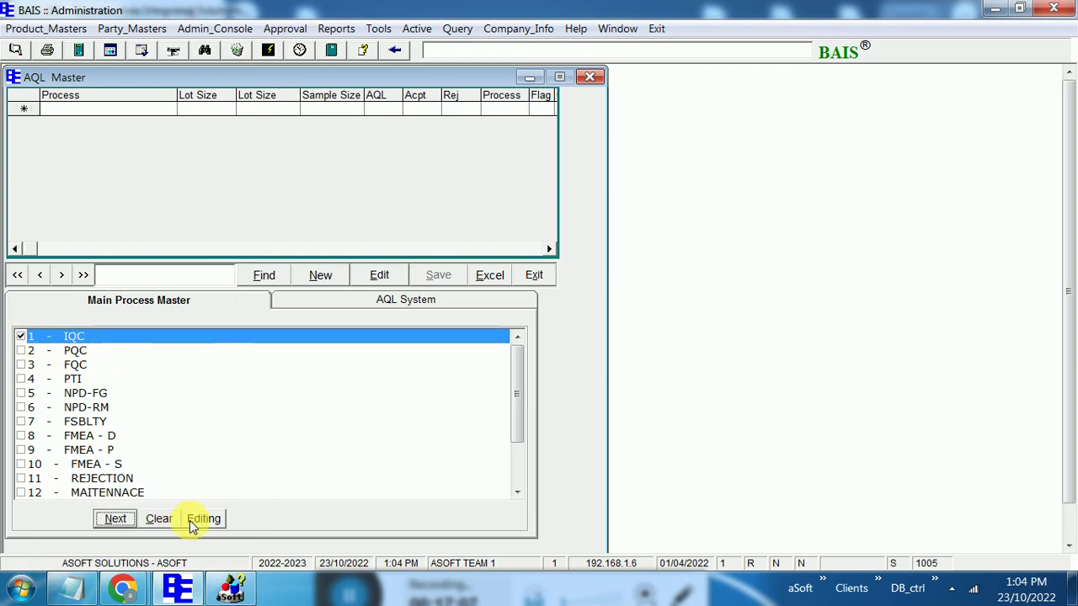
click(206, 518)
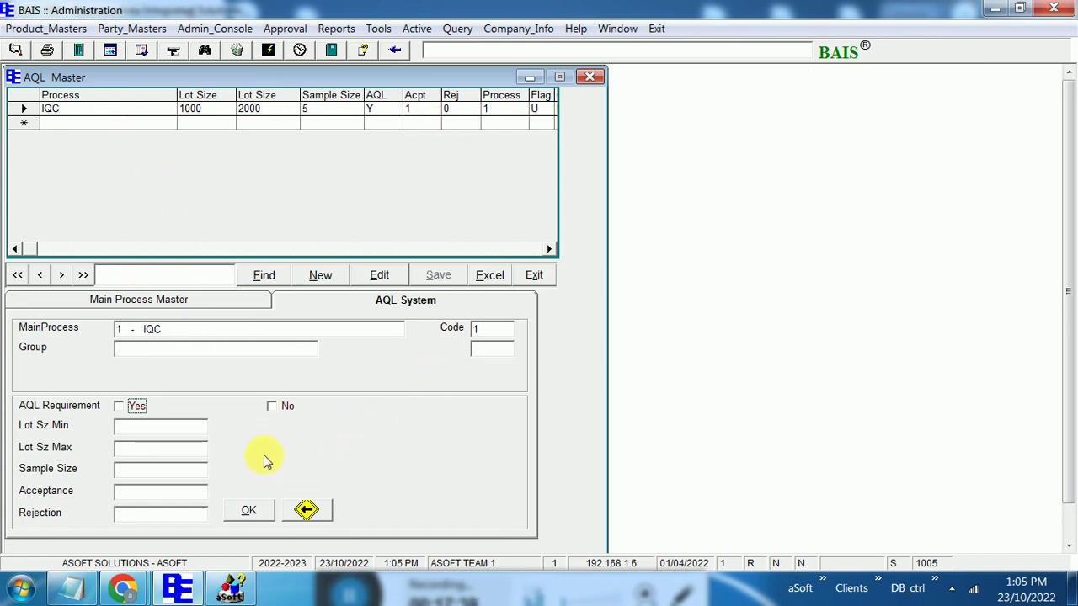
Tick FQC as the main process, view its blank AQL settings, then close the AQL master
click(305, 512)
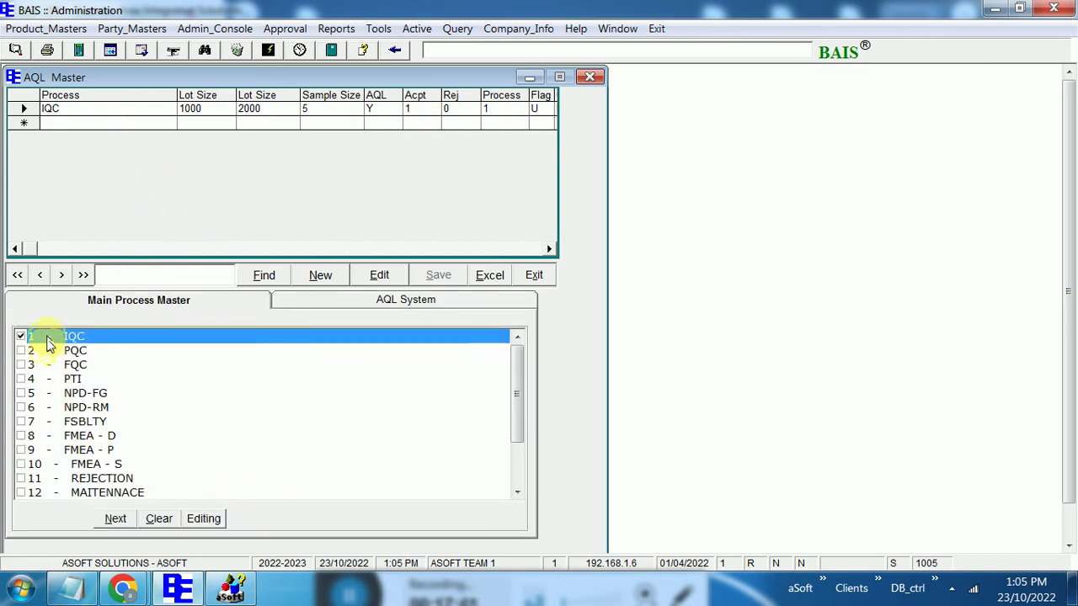
click(26, 365)
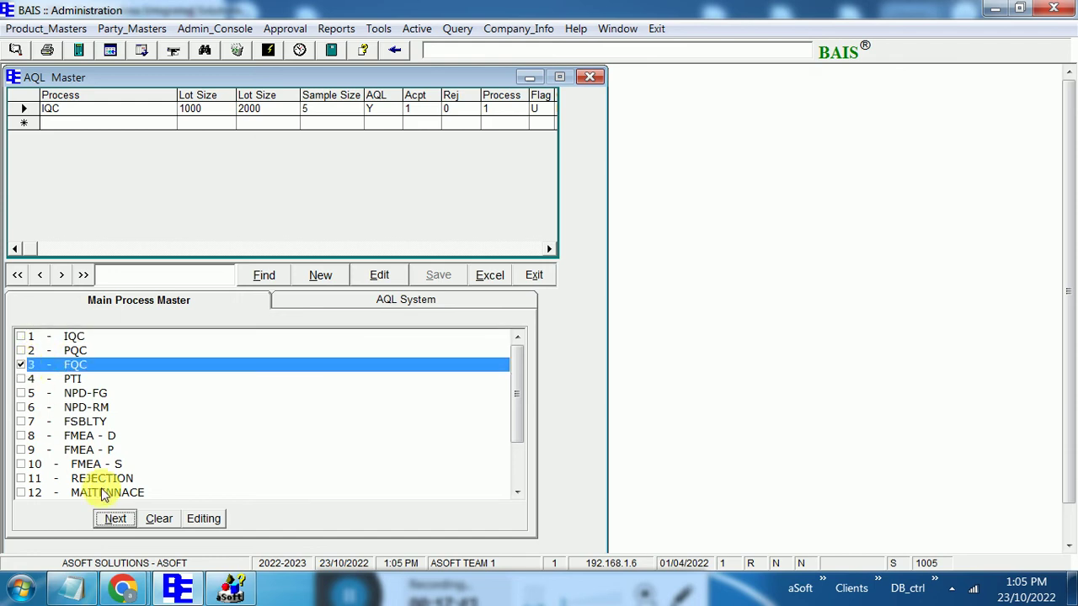
click(118, 519)
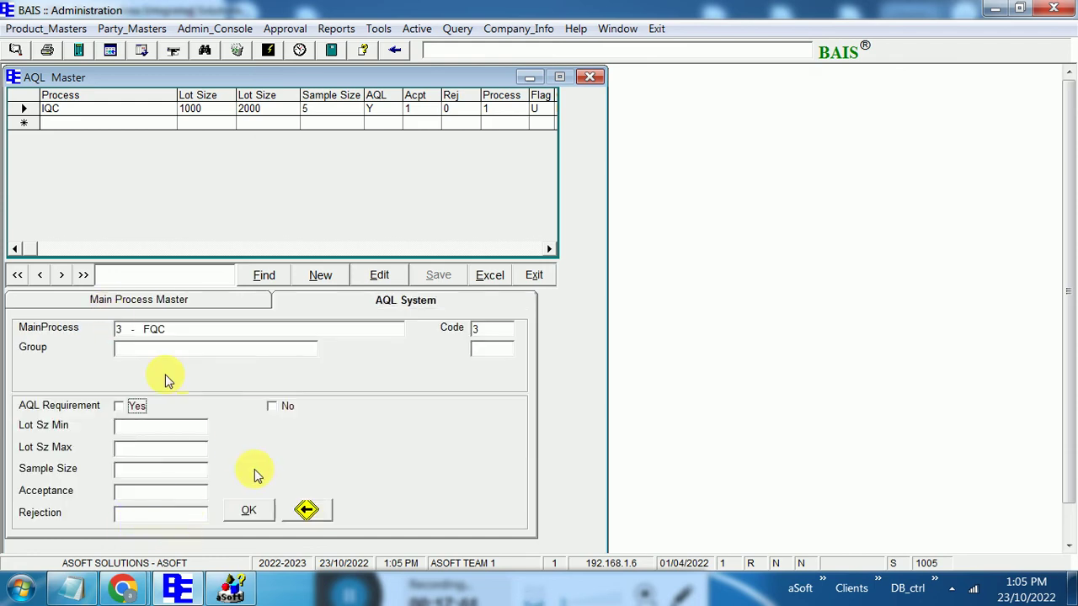
click(307, 512)
click(209, 517)
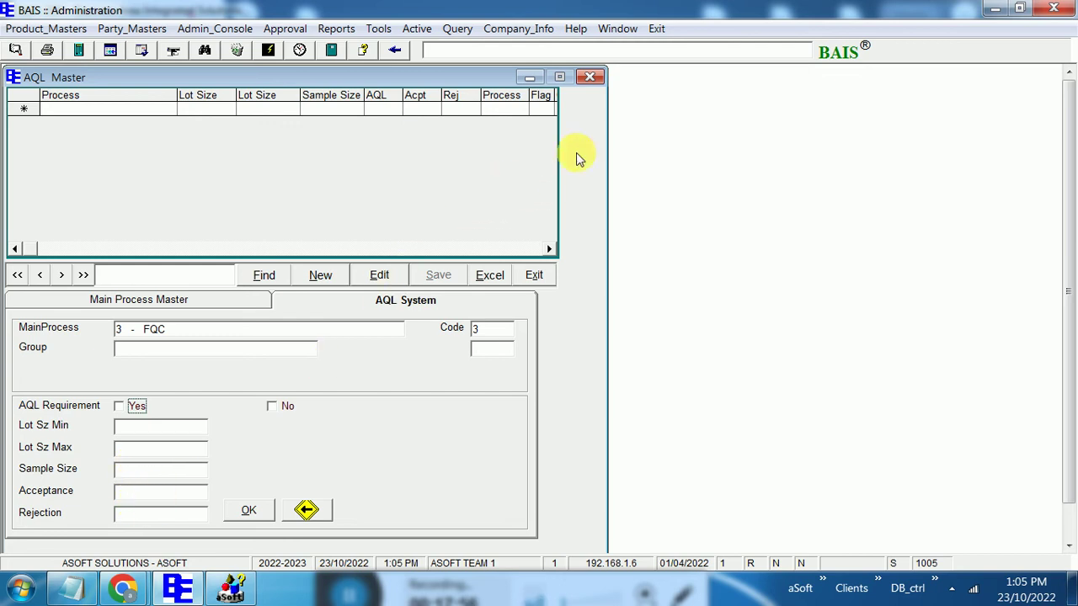
click(592, 78)
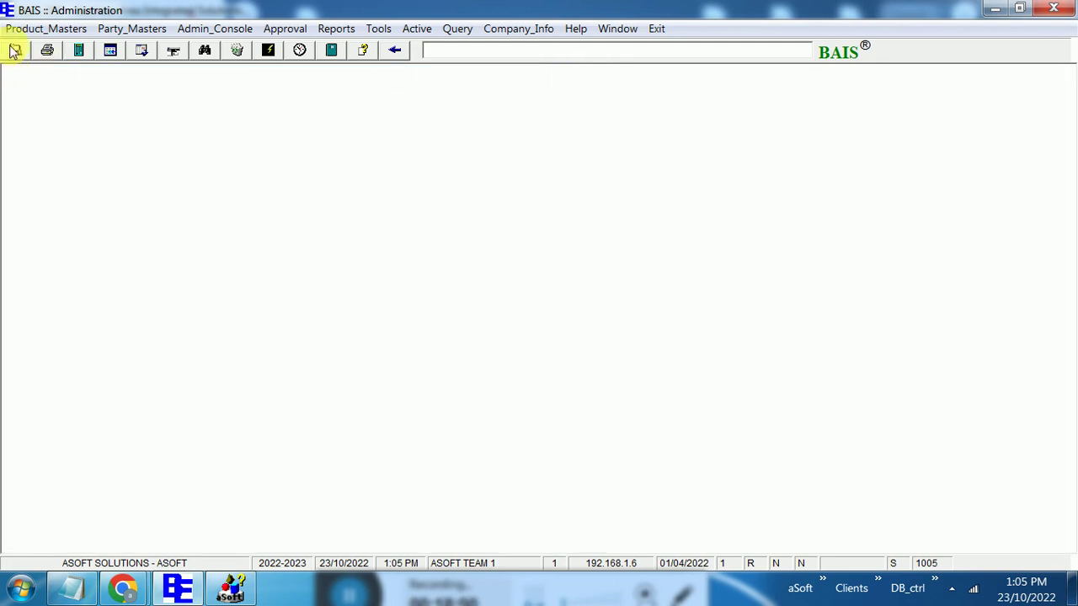
Open the IQC master from Product_Masters > Quality Setup and unlock it with the form password
click(47, 29)
mouse_move(80, 84)
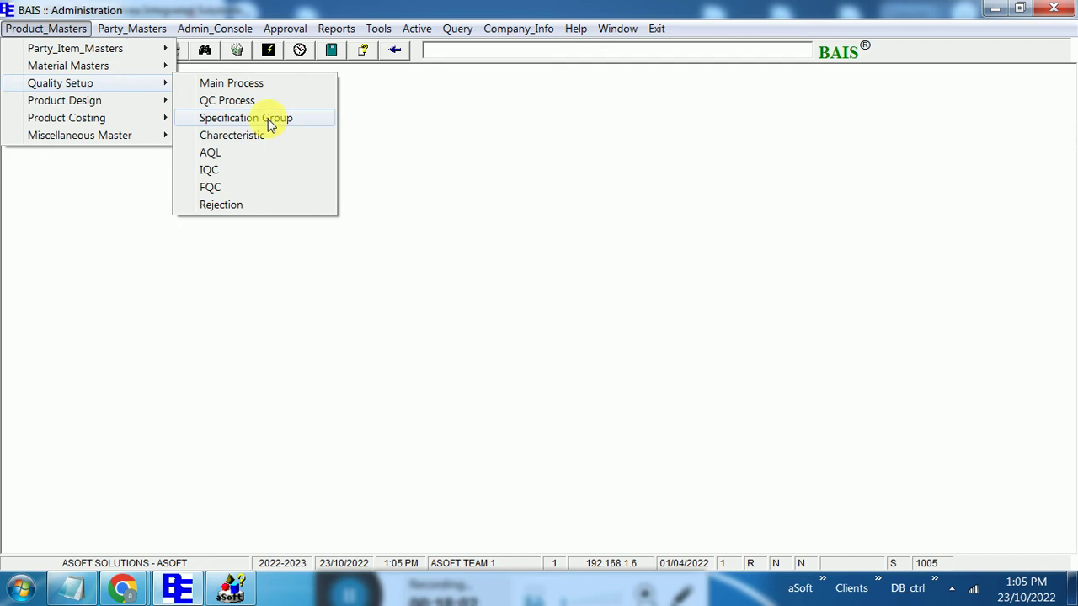
click(255, 171)
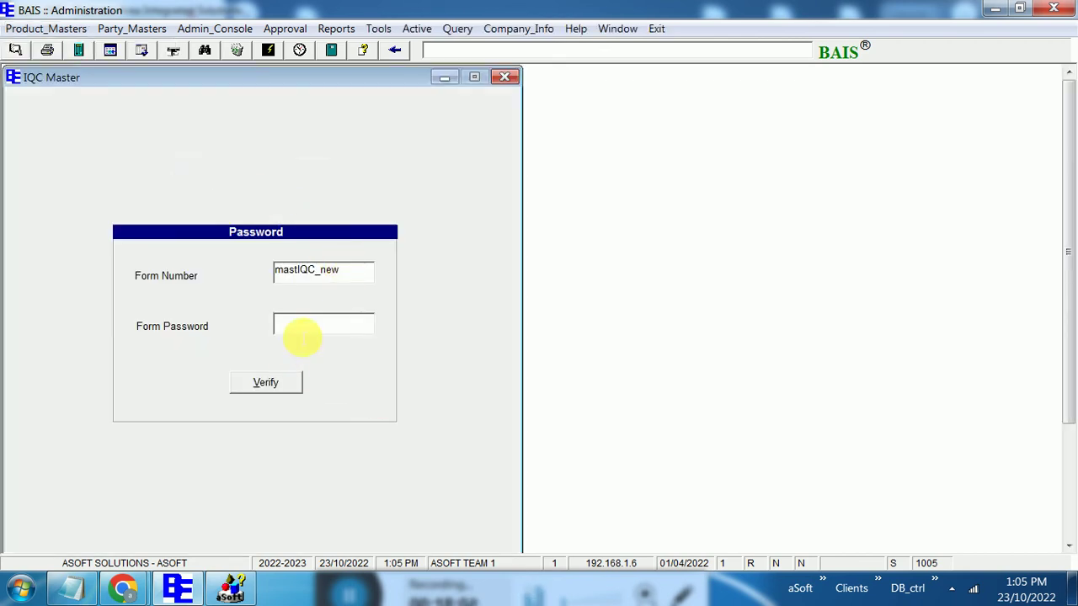
click(300, 328)
text(*)
click(268, 381)
Under 11-RAW MATERIAL, load item 2 PIN RED & BLACK FEMALE CONNECTOR TH.H (L-150 MM)
click(278, 473)
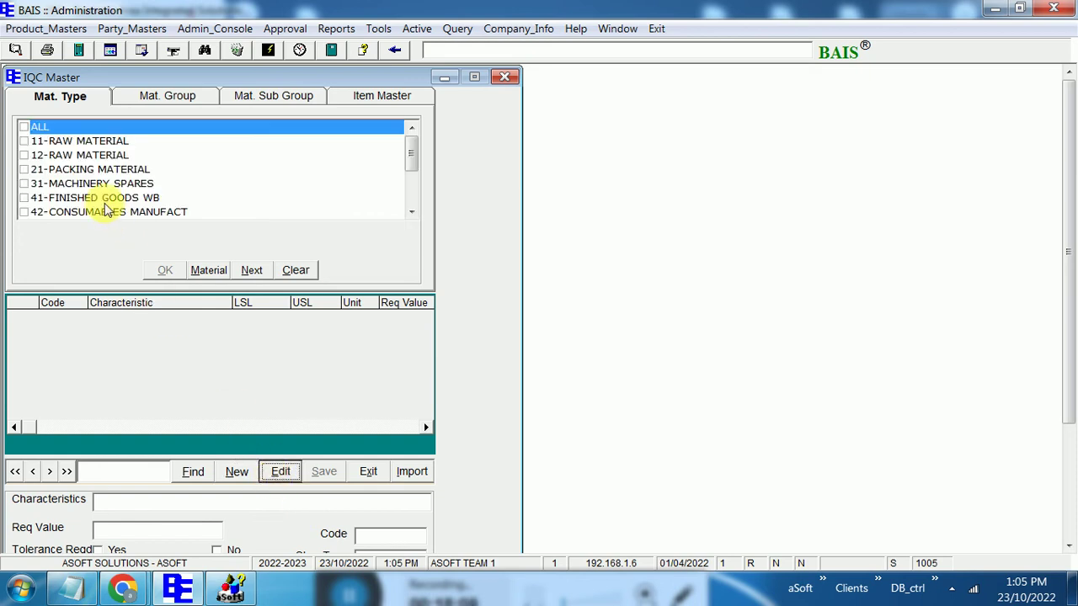
click(24, 142)
click(198, 271)
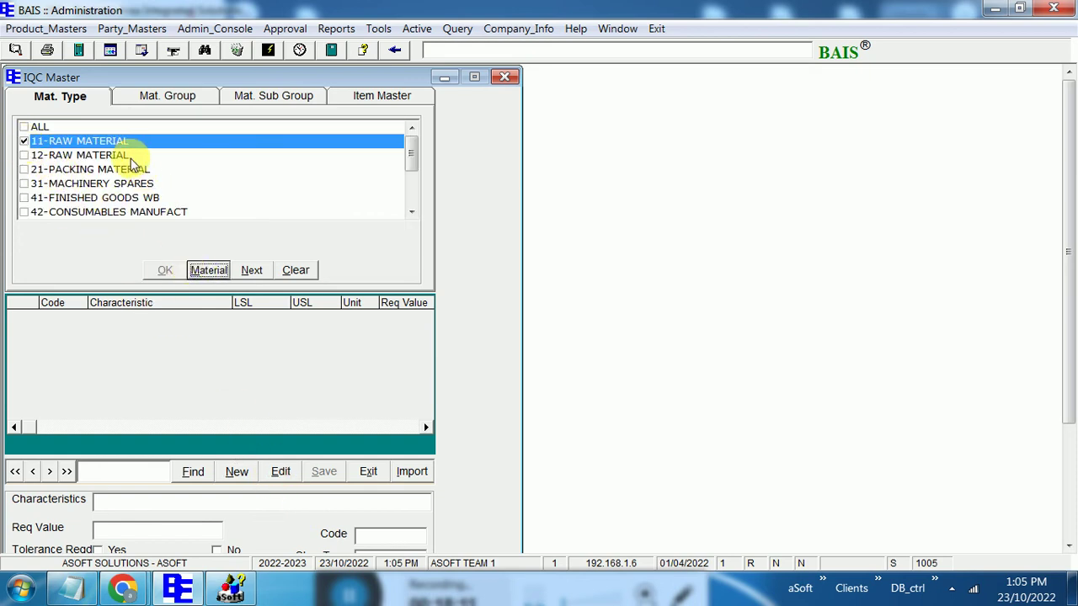
click(158, 210)
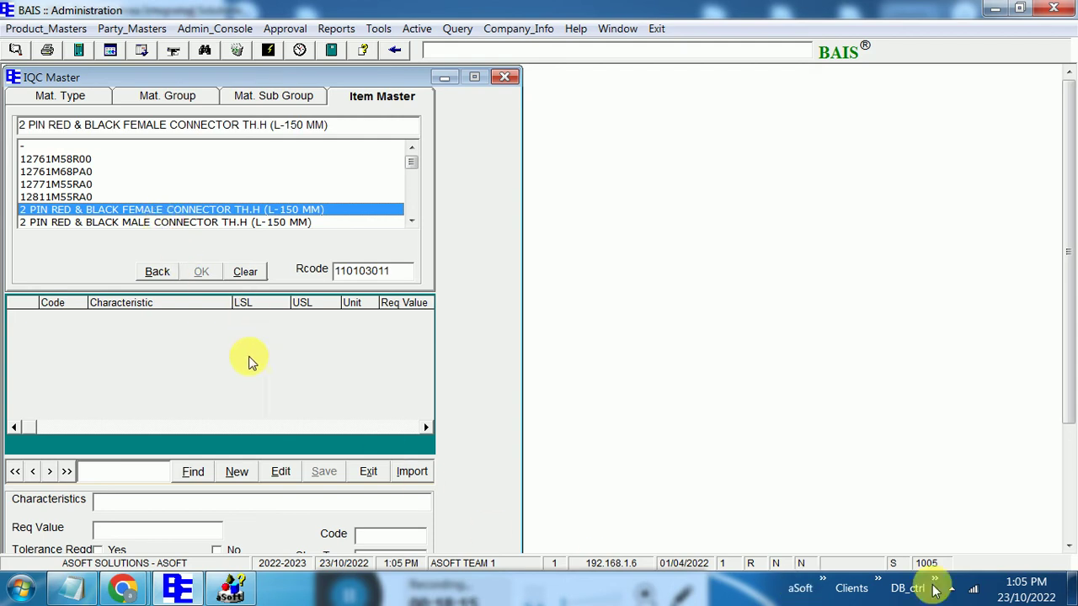
click(1073, 532)
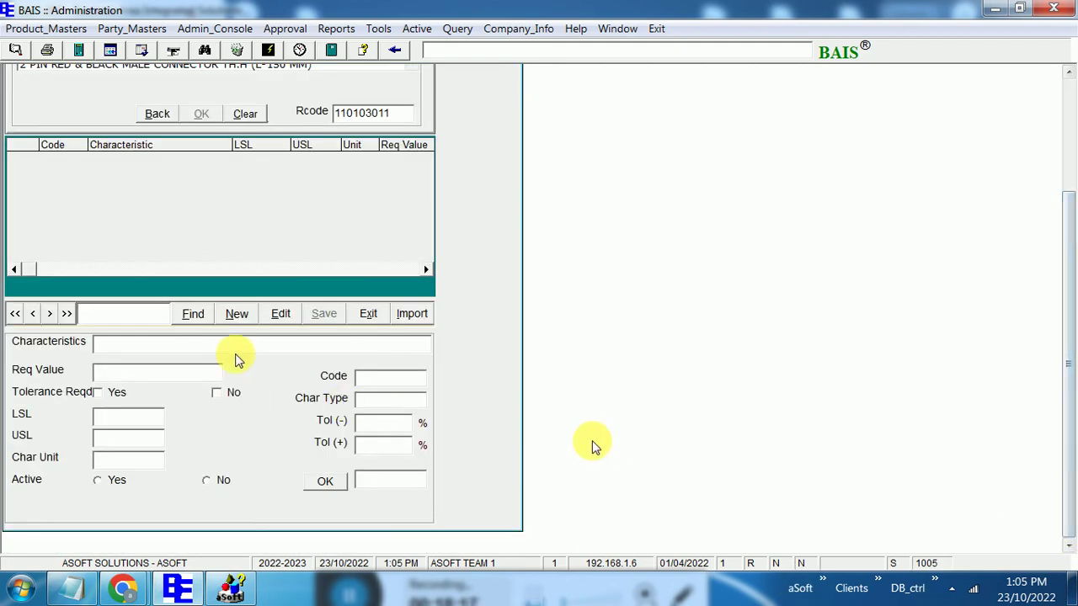
Choose HEIGHT as the characteristic with a required value of 100
click(152, 343)
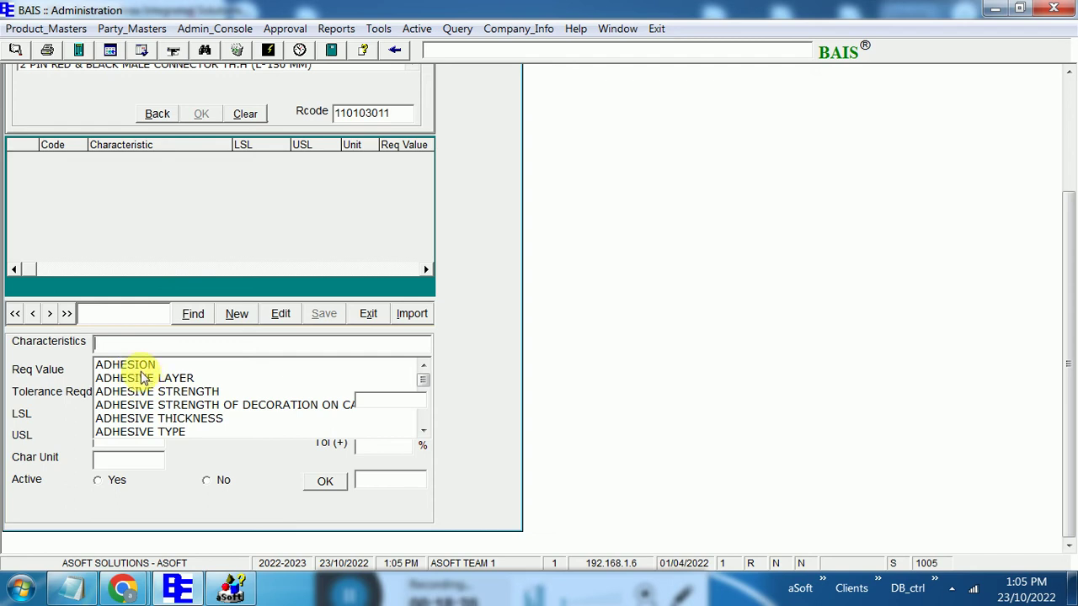
click(426, 428)
click(425, 429)
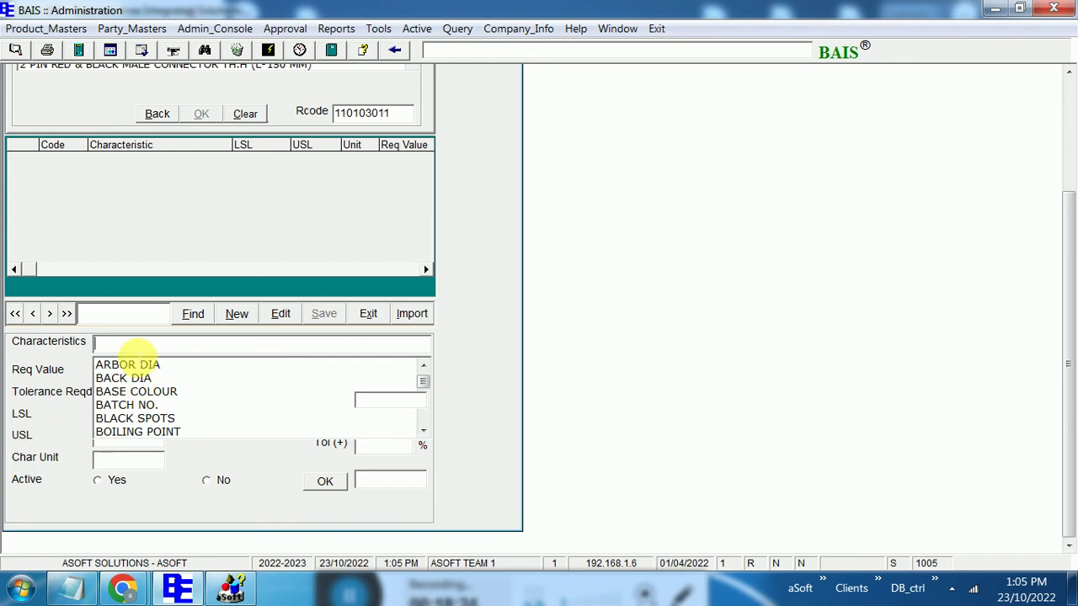
text(he)
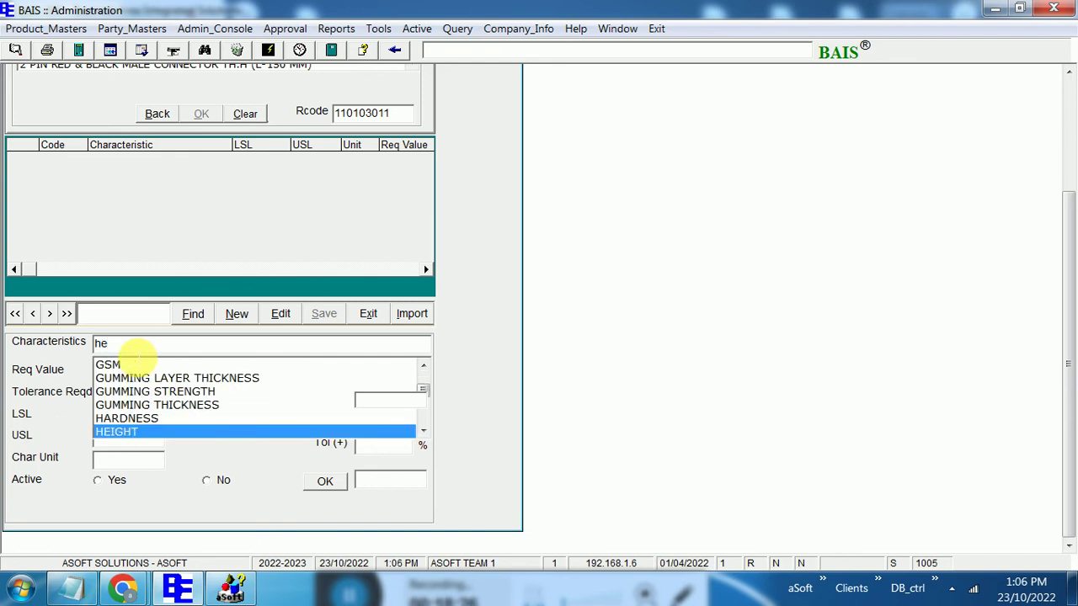
key(Return)
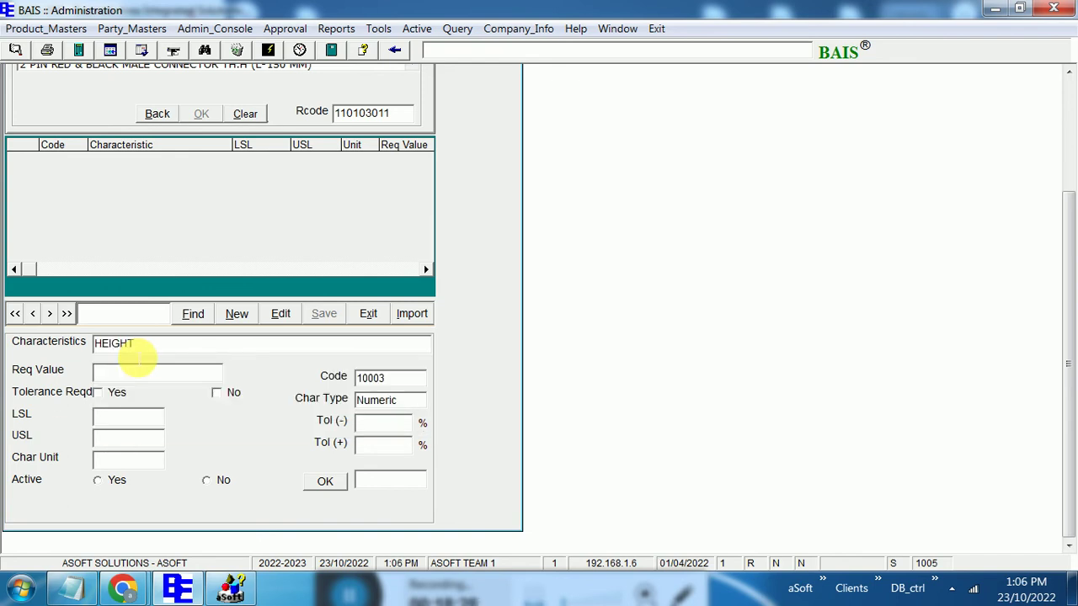
text(1)
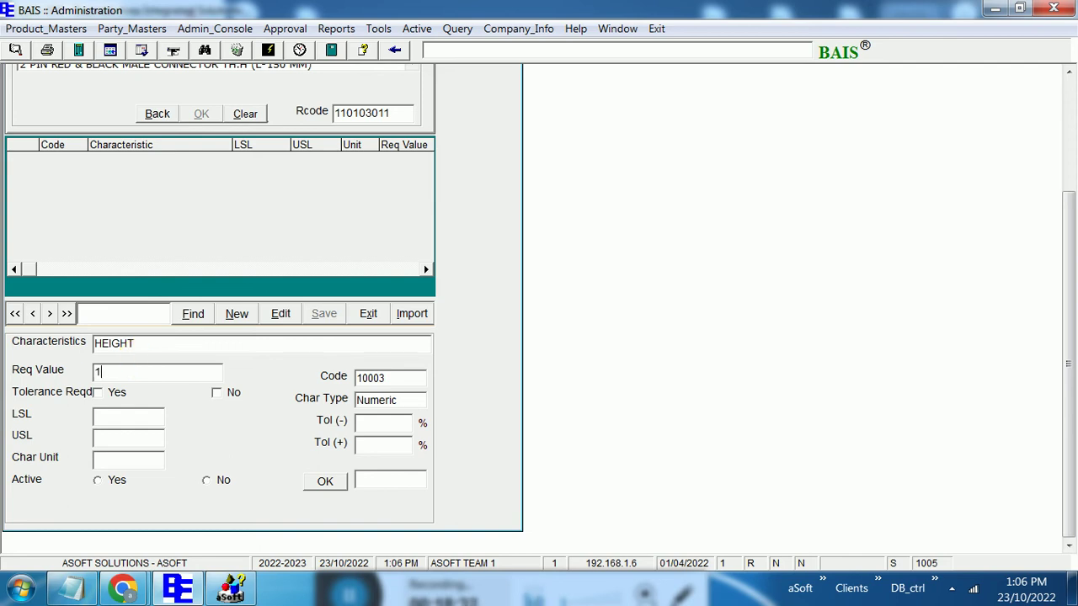
text(00)
key(Return)
Give HEIGHT a 5/5 tolerance in mm, mark it active, and add it (LSL 95, USL 105)
click(118, 393)
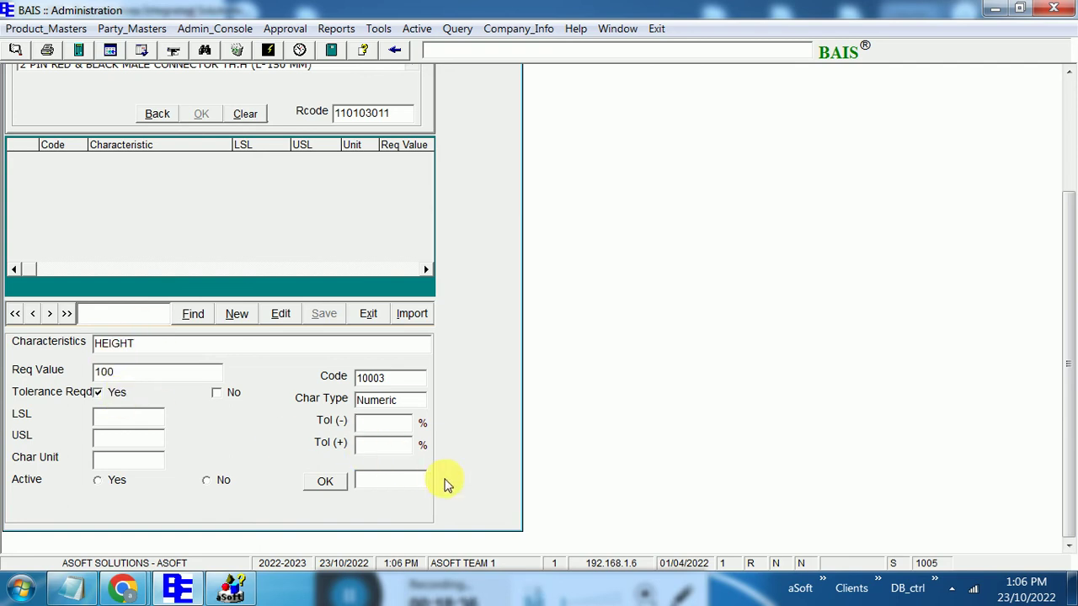
text(5)
key(Return)
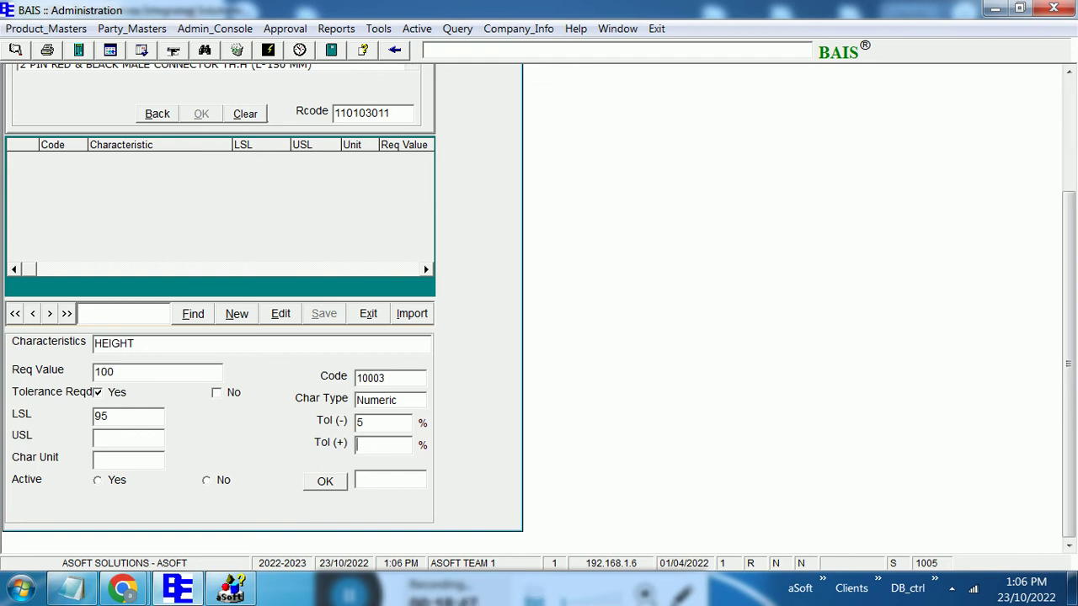
text(5)
click(112, 481)
click(322, 491)
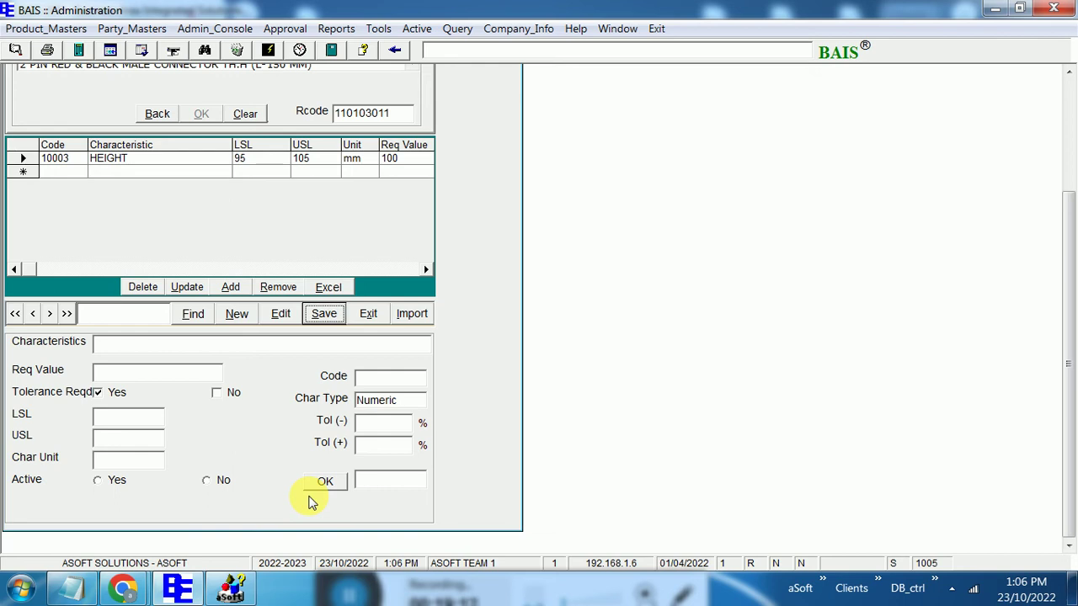
click(1074, 124)
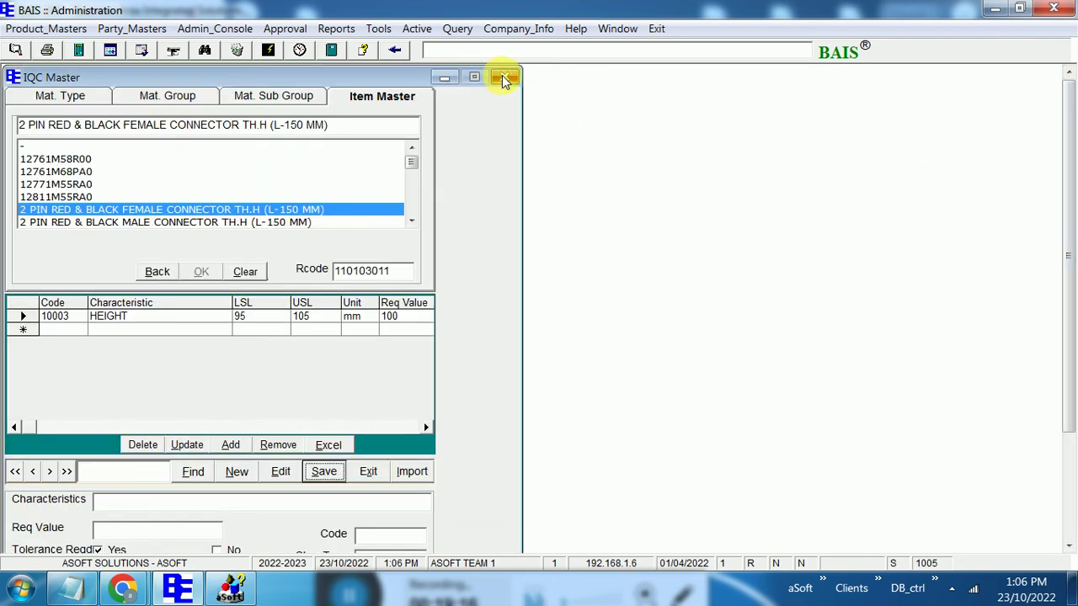
Close the IQC master and open the GST HSN/SAC master under Product_Masters > Miscellaneous Master
click(506, 77)
click(46, 28)
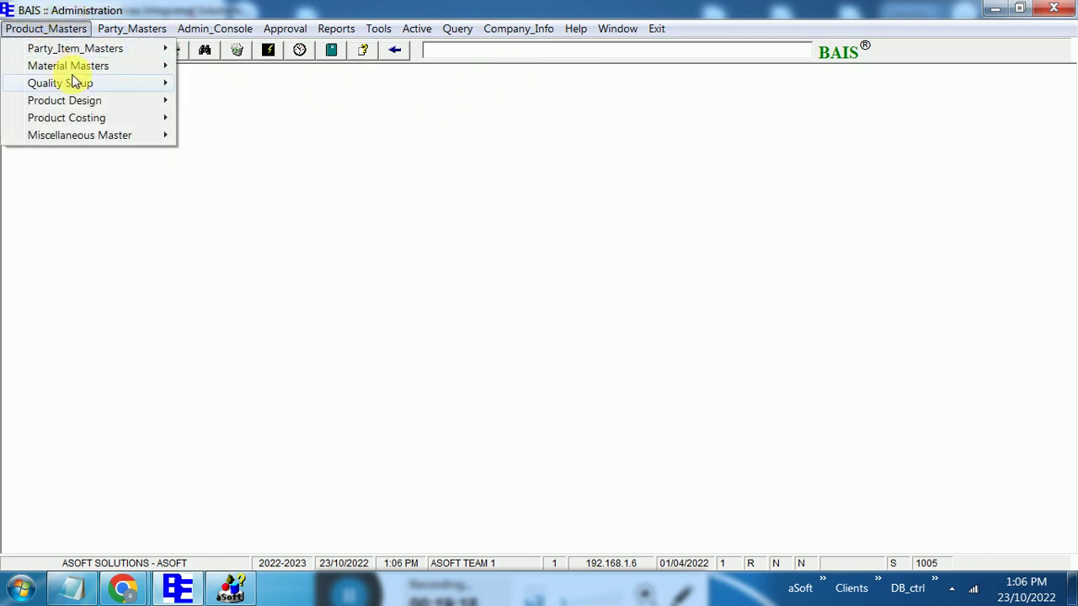
mouse_move(78, 82)
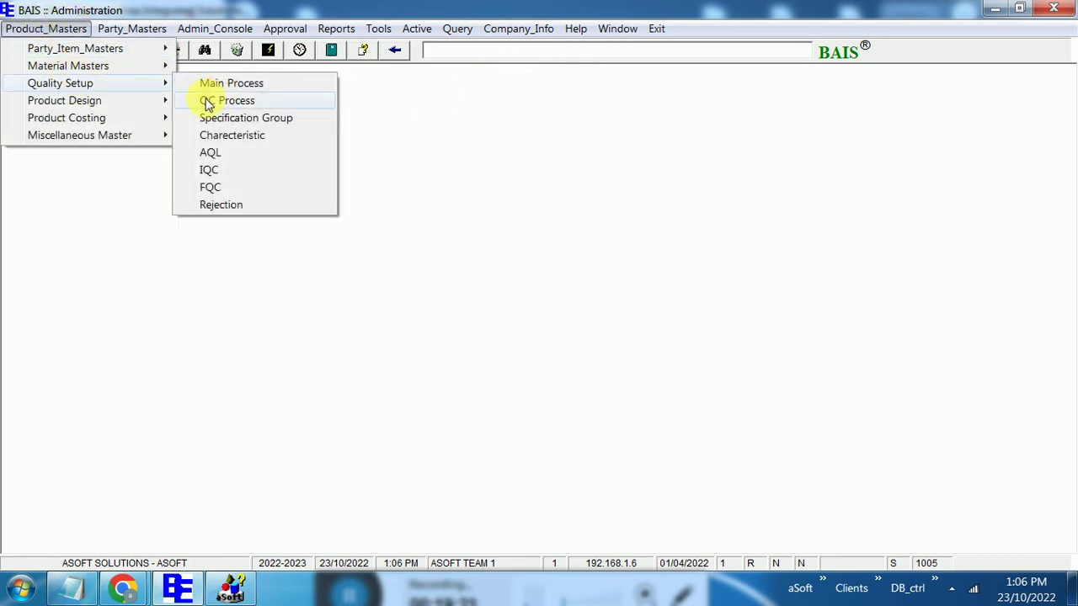
mouse_move(115, 137)
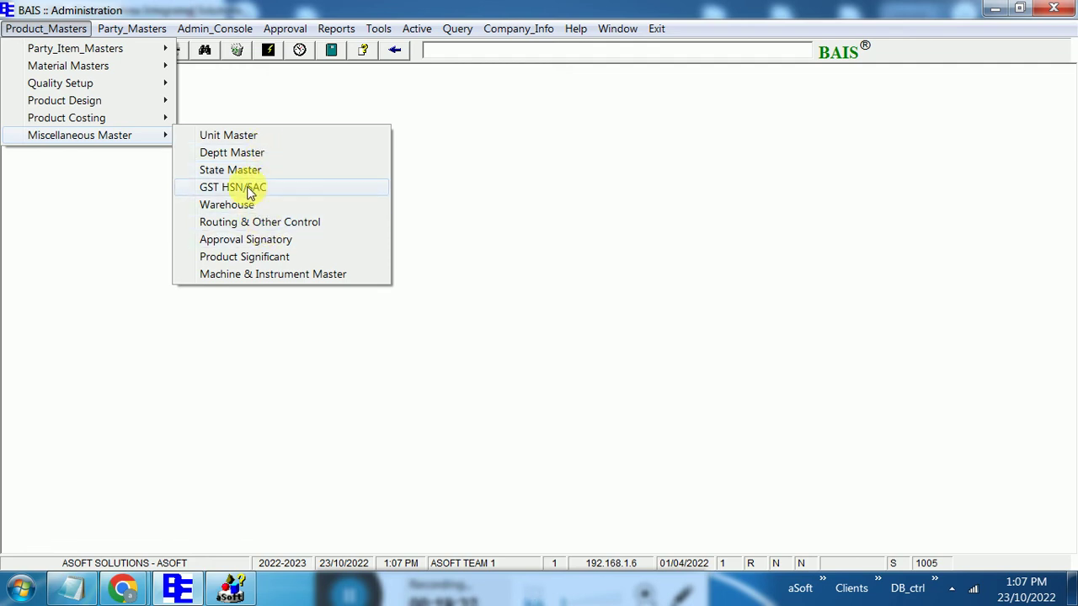
click(250, 187)
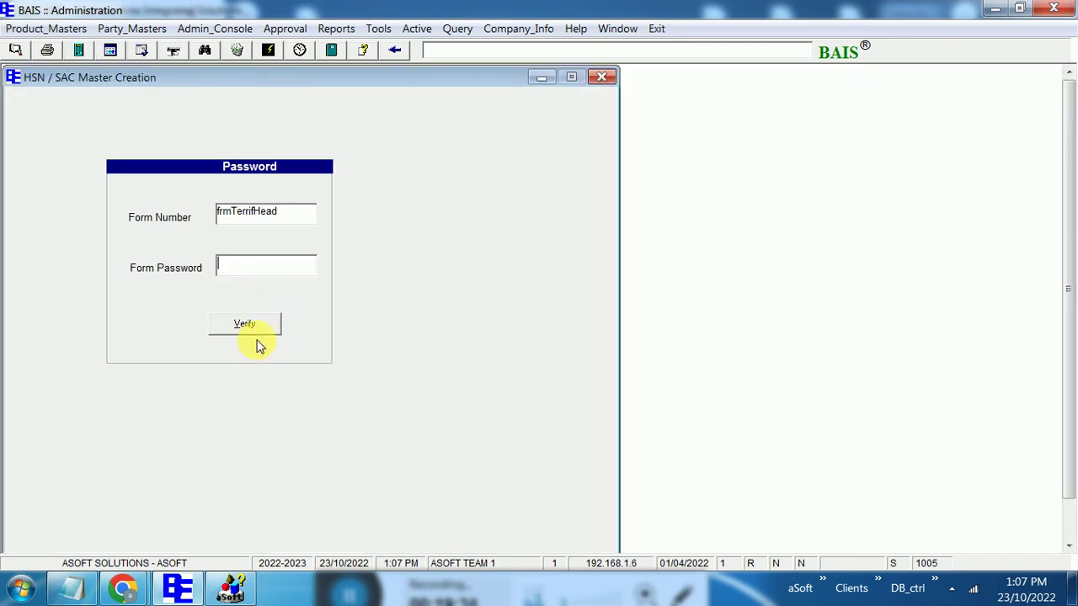
Unlock the HSN/SAC master with its form password and start a new entry
text(**)
click(240, 330)
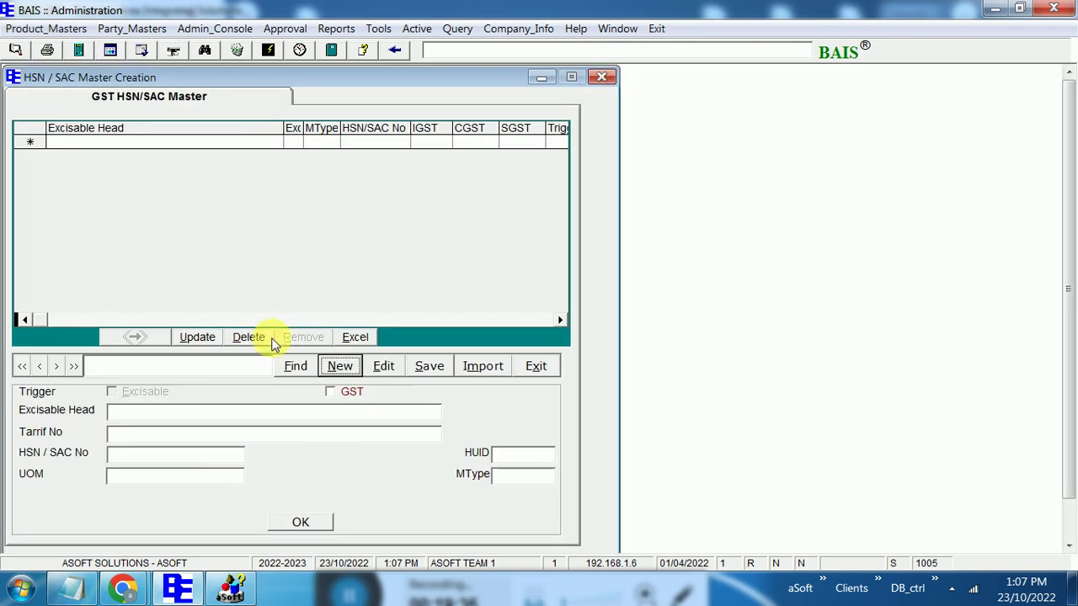
click(373, 360)
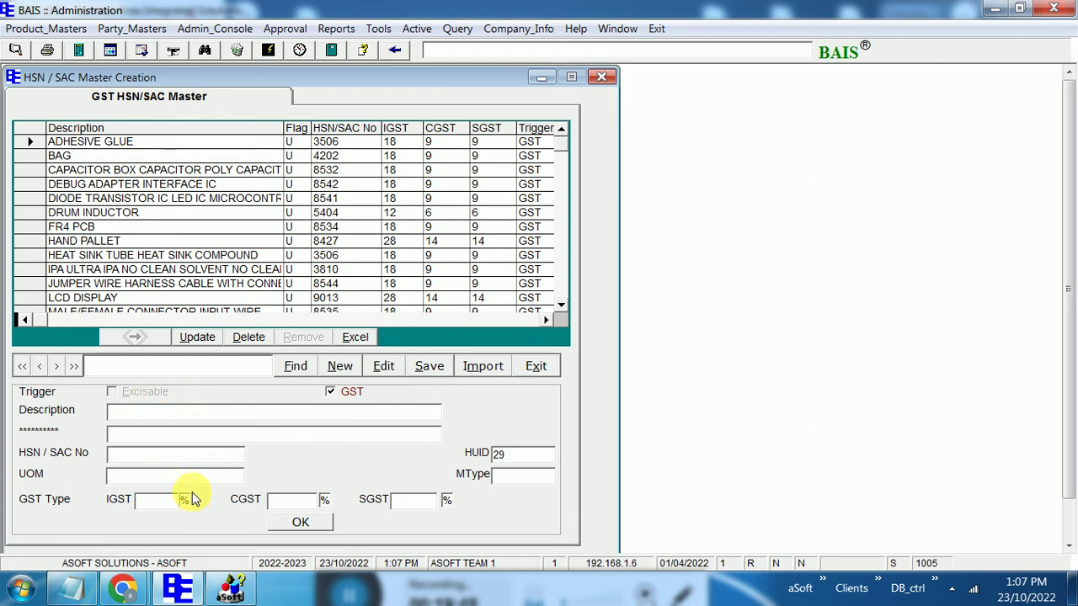
Add HSN GST 123445 in NOS with IGST 18% (CGST/SGST 9%), then close the master
text(GST)
text(123445)
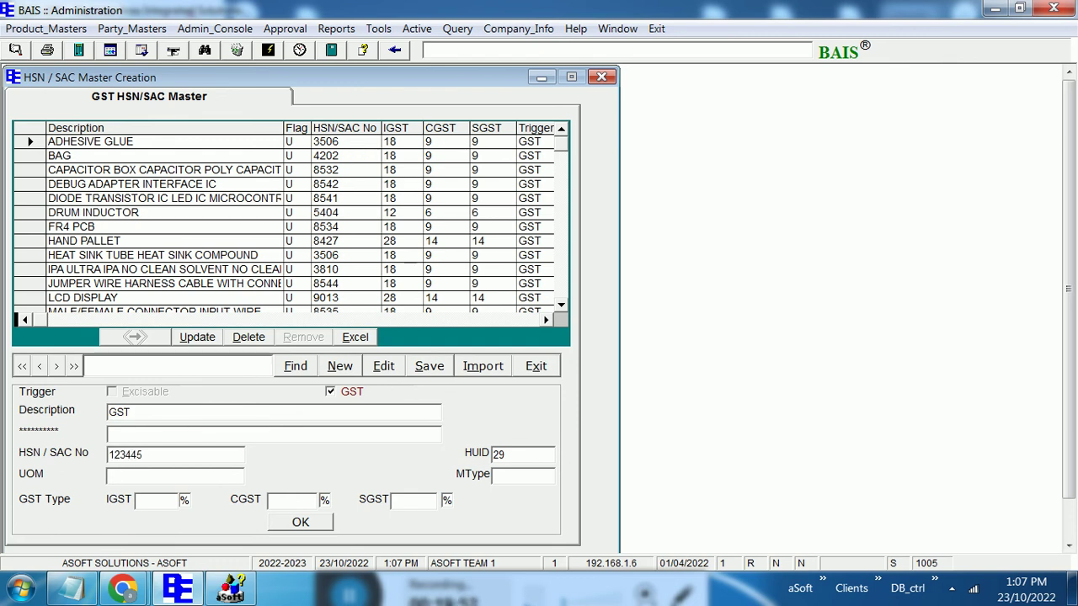
key(Tab)
text(no)
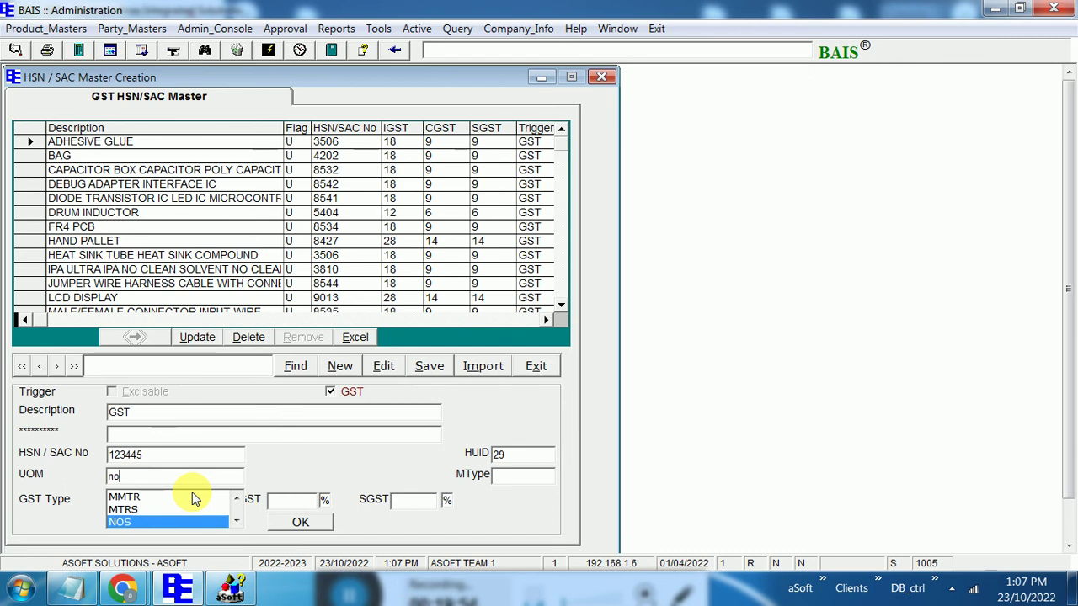
key(Tab)
text(18)
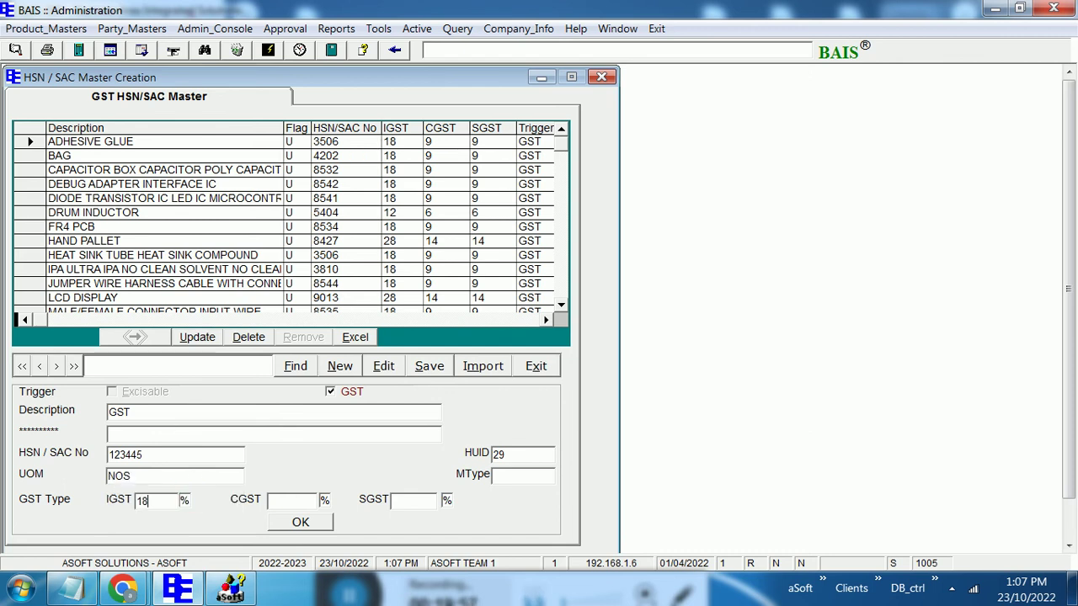
key(Tab)
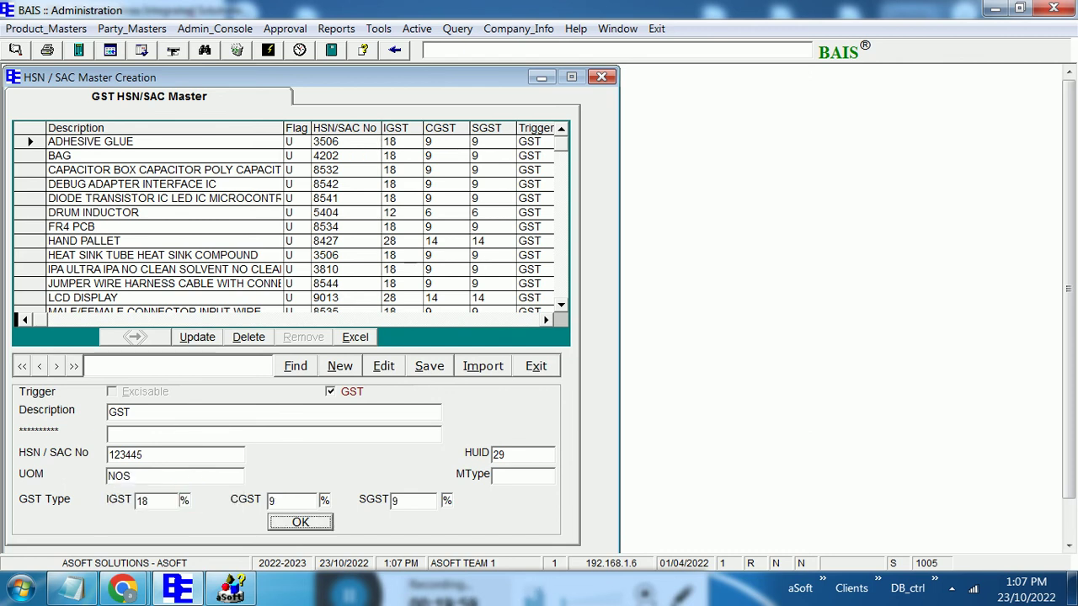
click(291, 521)
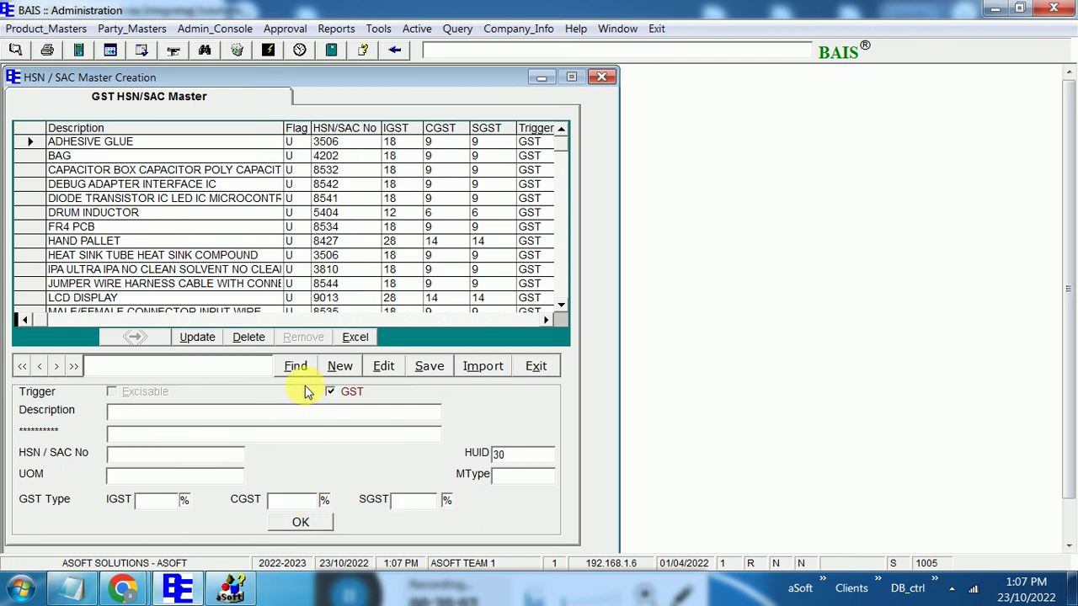
click(601, 80)
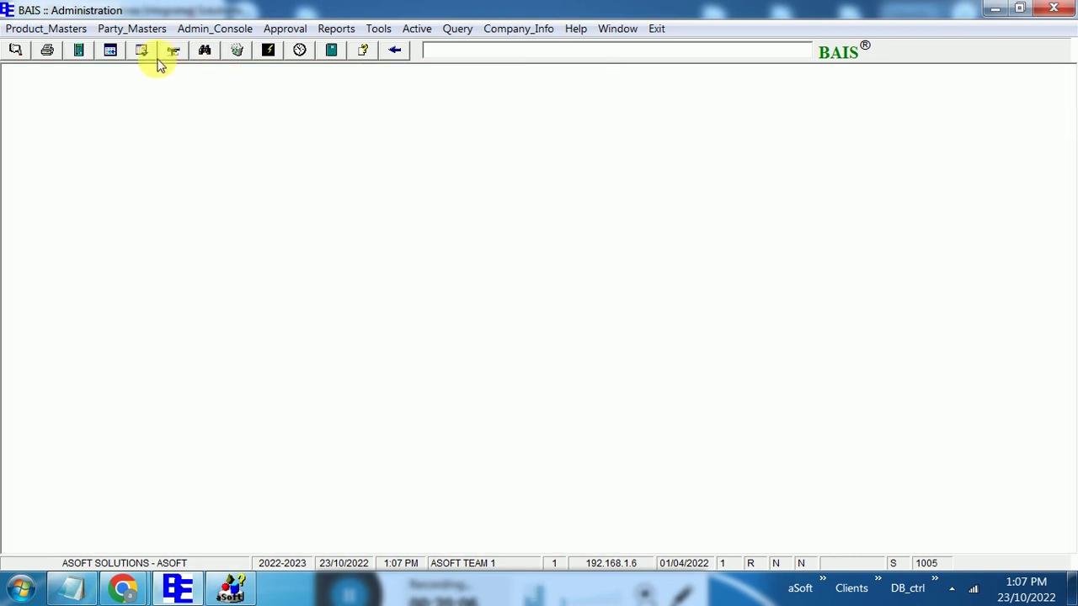
Open the finished-goods Bill of Material form and unlock it with the form password
click(49, 28)
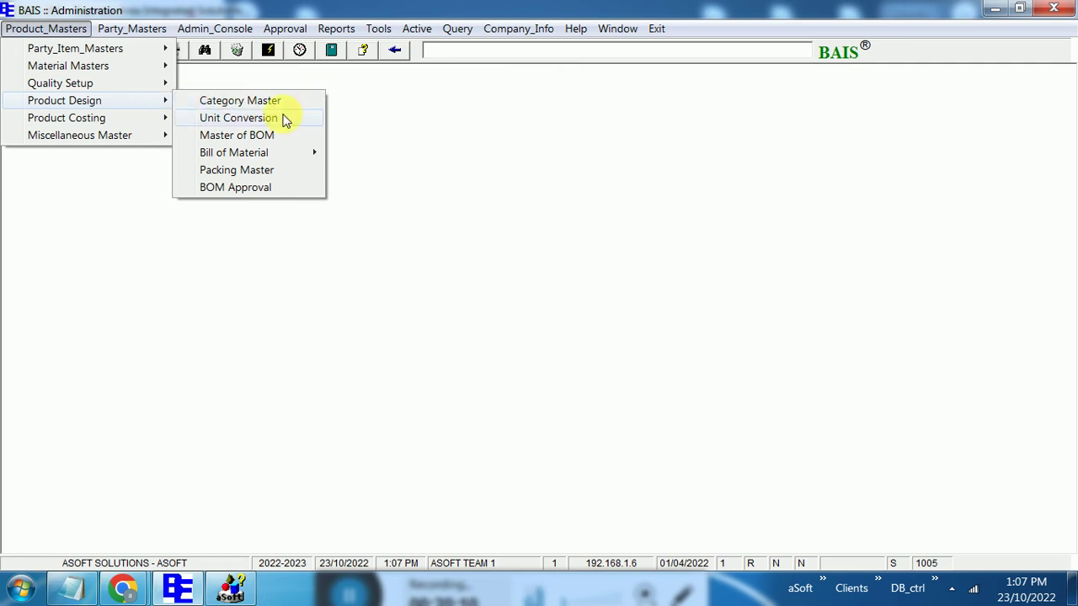
mouse_move(304, 152)
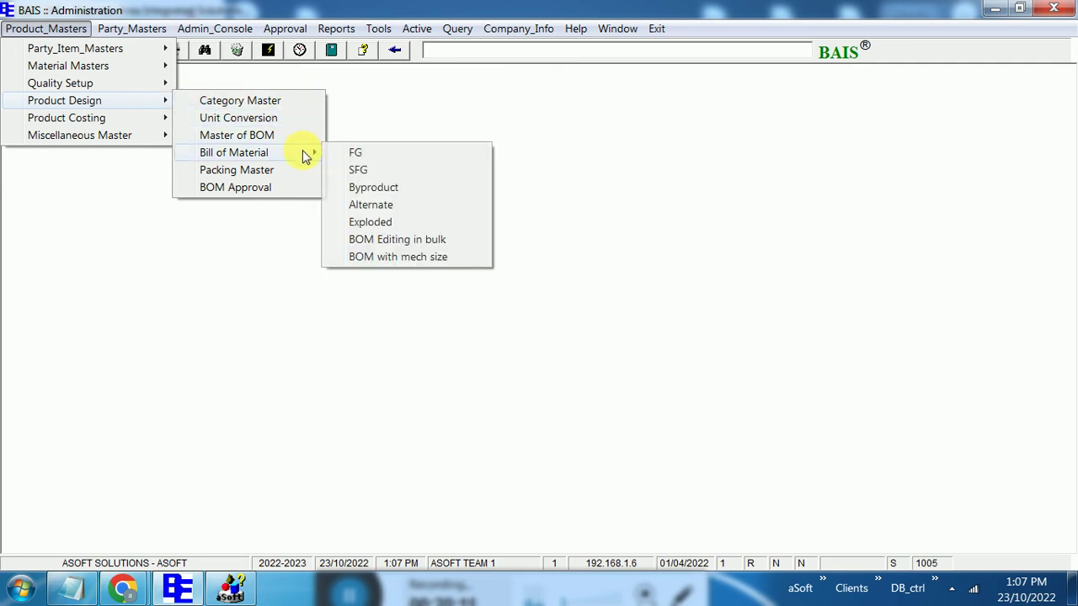
click(397, 155)
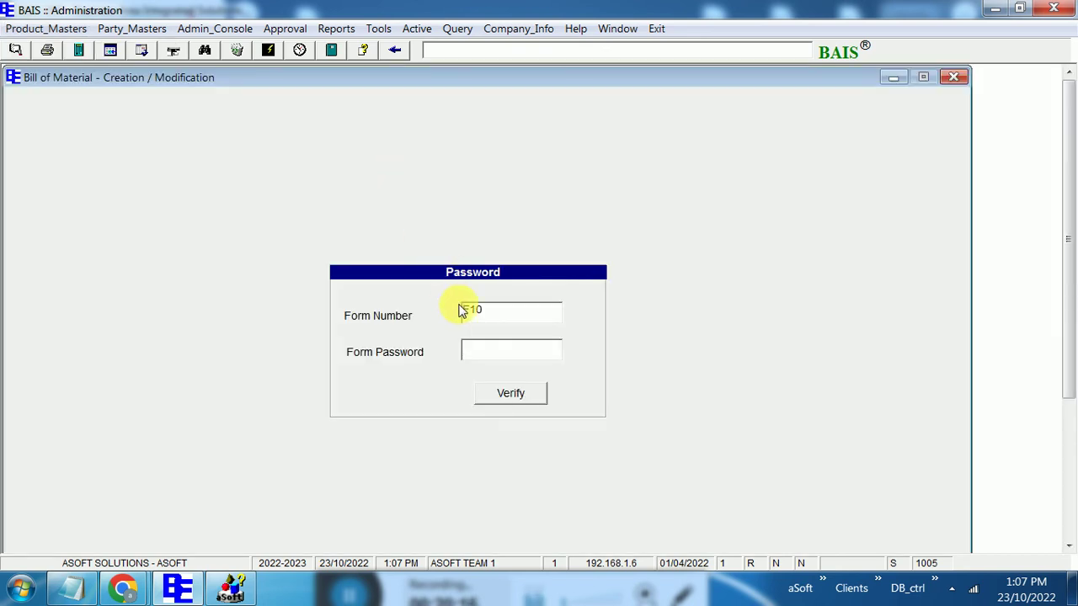
click(472, 351)
text(***)
click(510, 393)
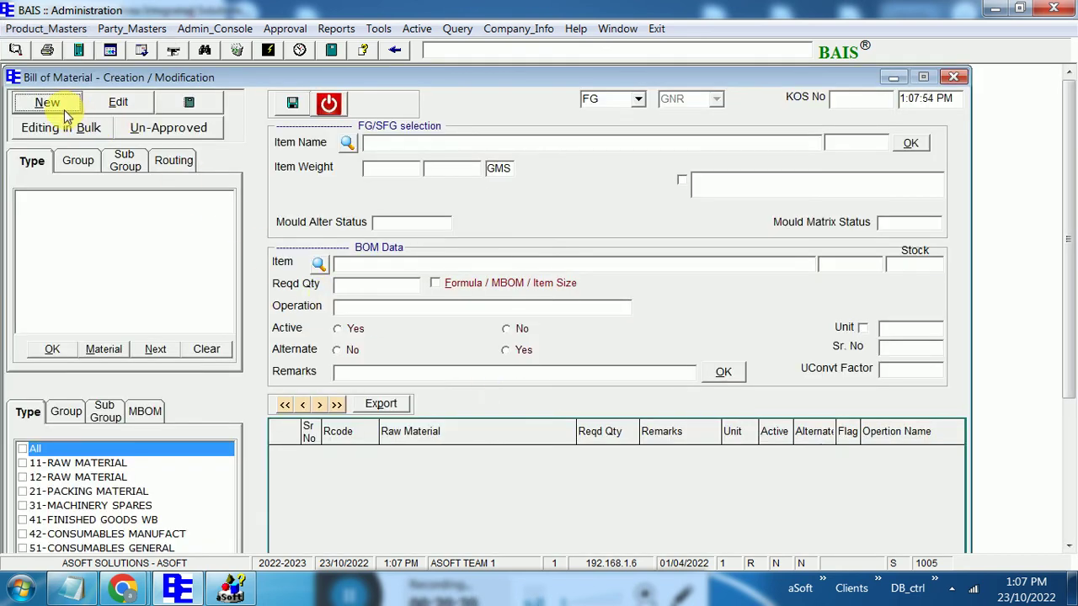
With all types ticked, search '10' and load CU FLEXIBLE CABLE 1C X 10 MM's BOM
click(118, 102)
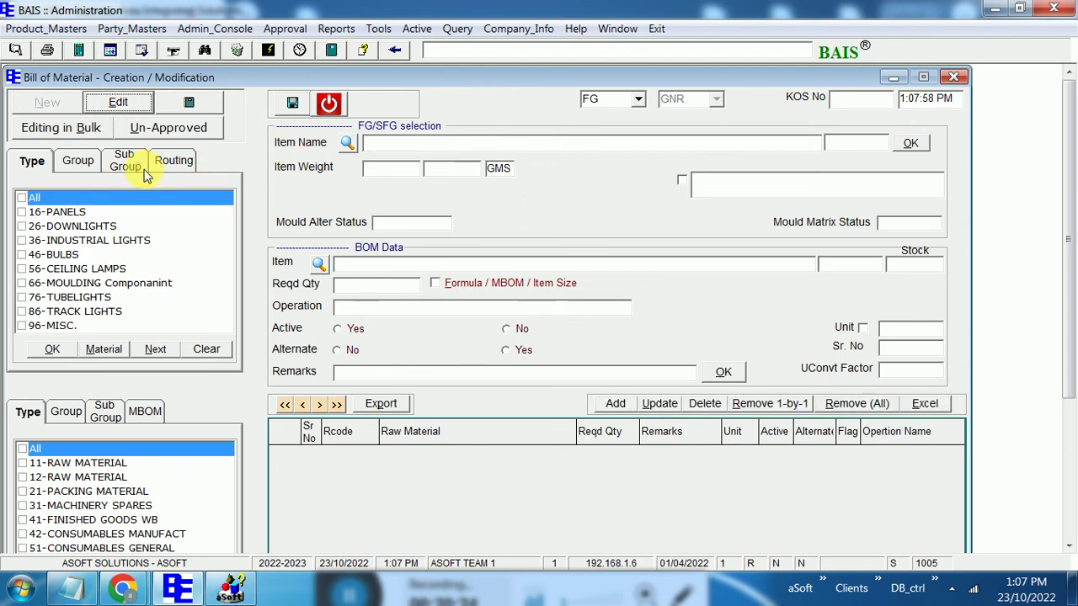
click(23, 199)
click(92, 349)
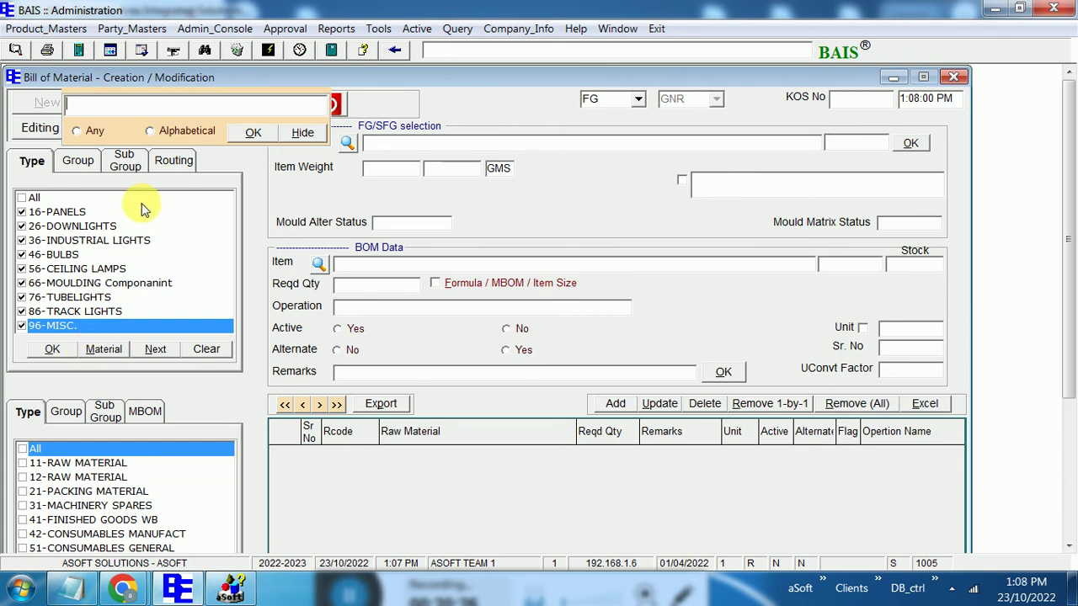
text(10)
key(Return)
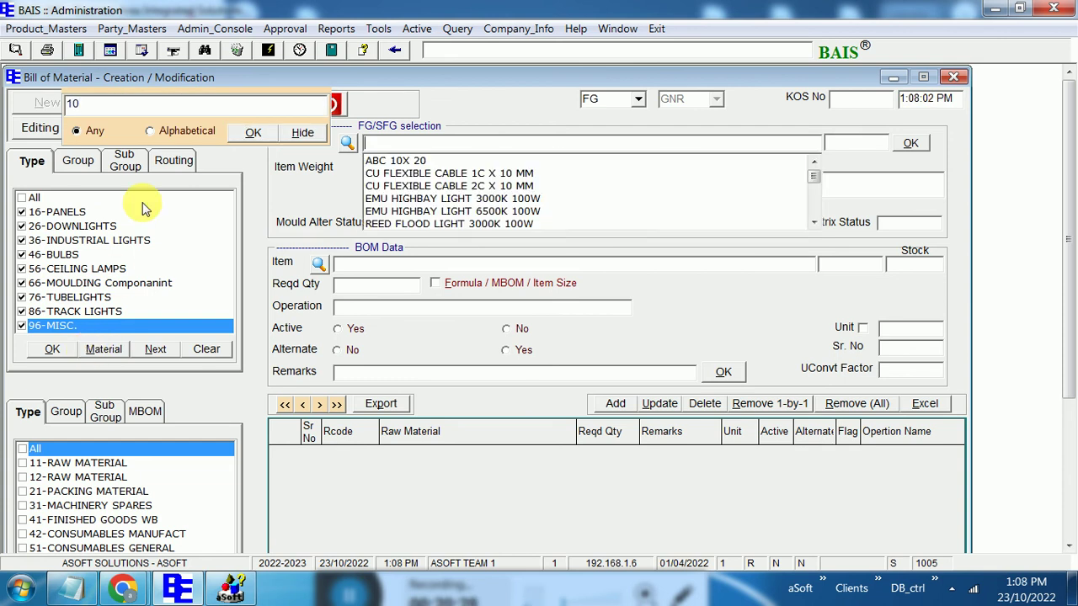
click(409, 174)
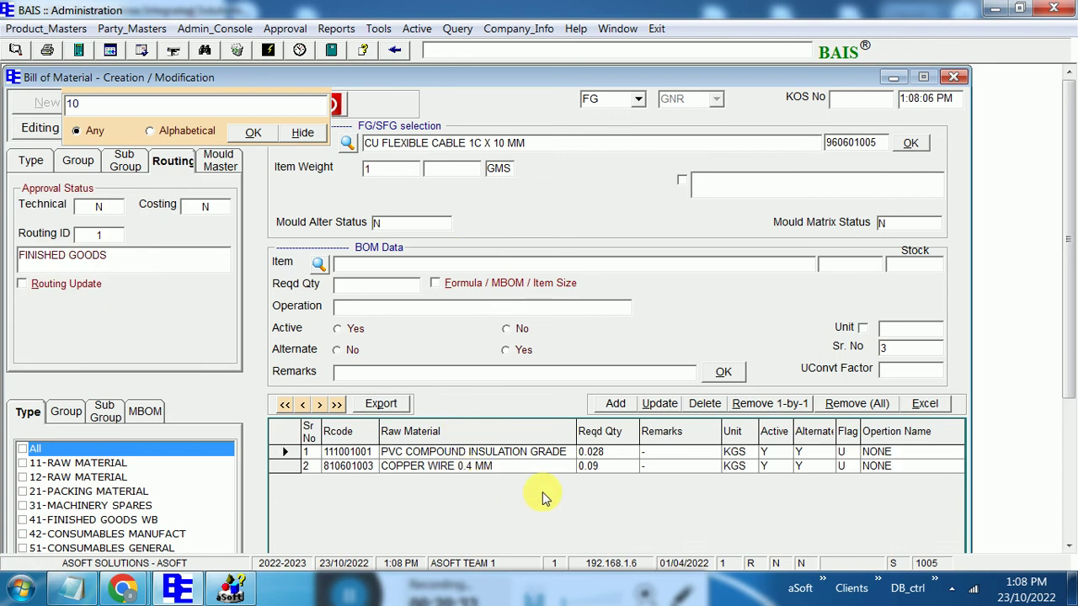
click(305, 134)
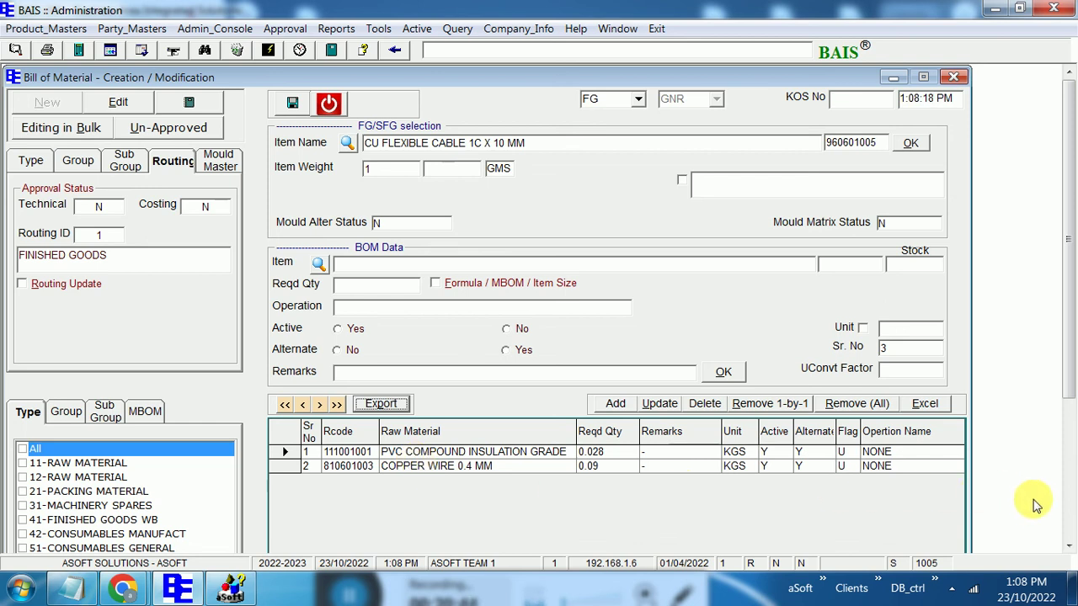
Review the cable's two raw materials and close the Bill of Material form
click(1069, 547)
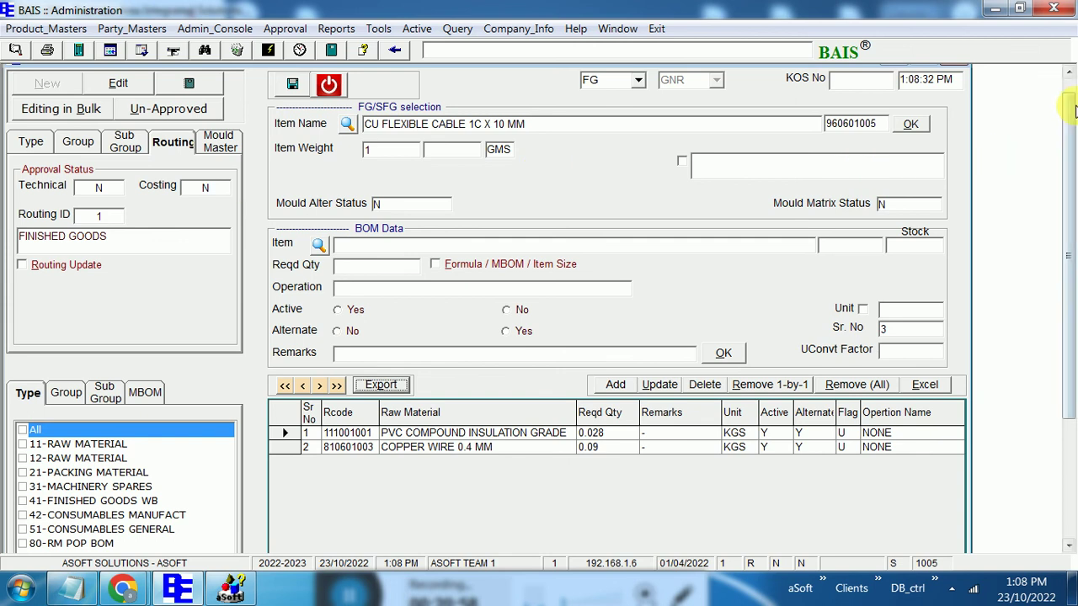
click(1066, 78)
click(328, 103)
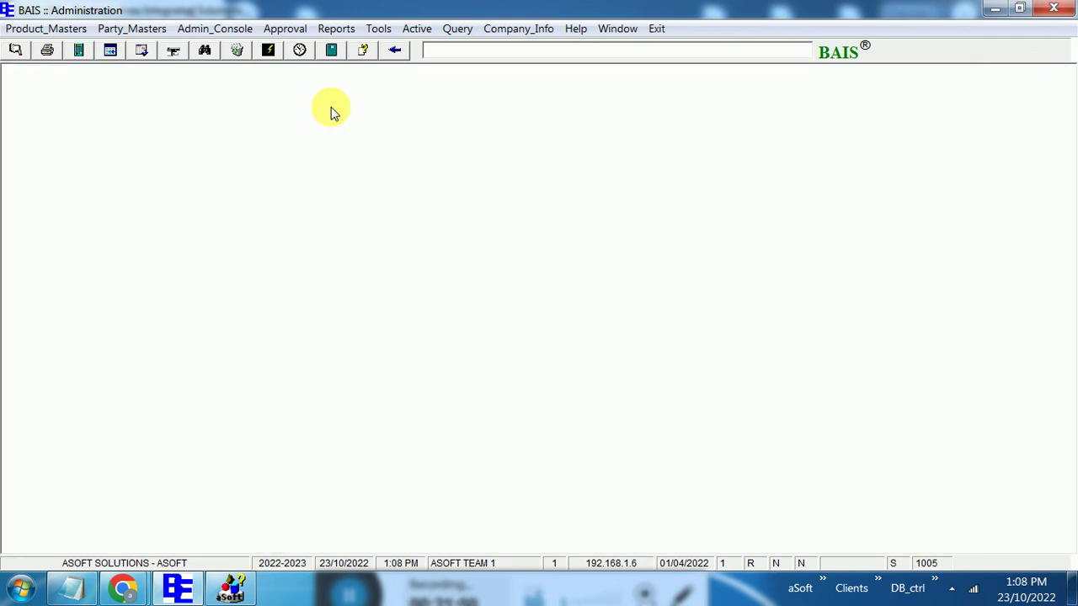
click(416, 29)
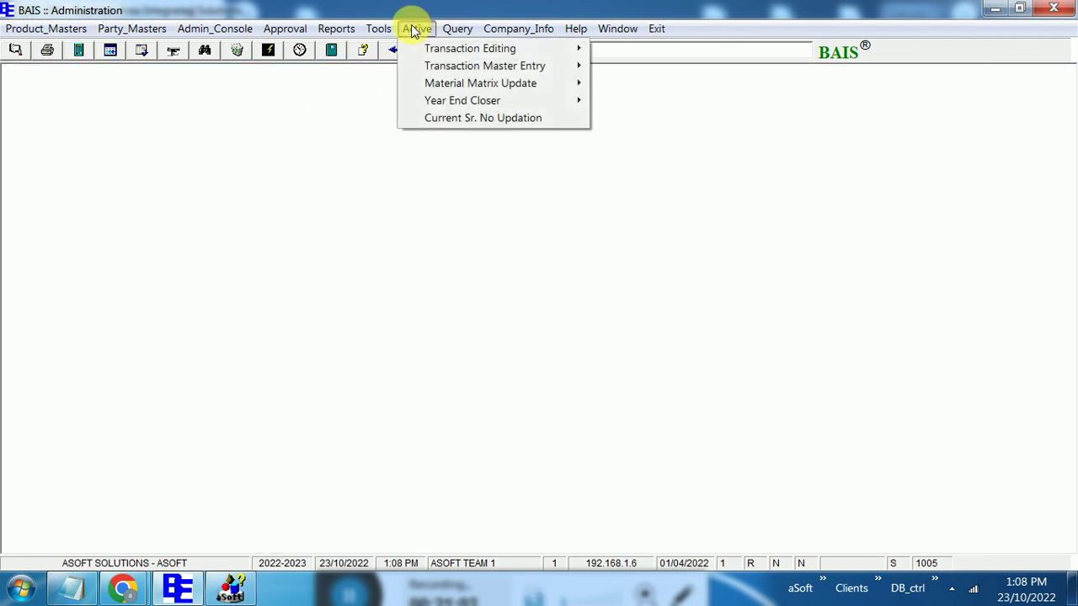
mouse_move(374, 30)
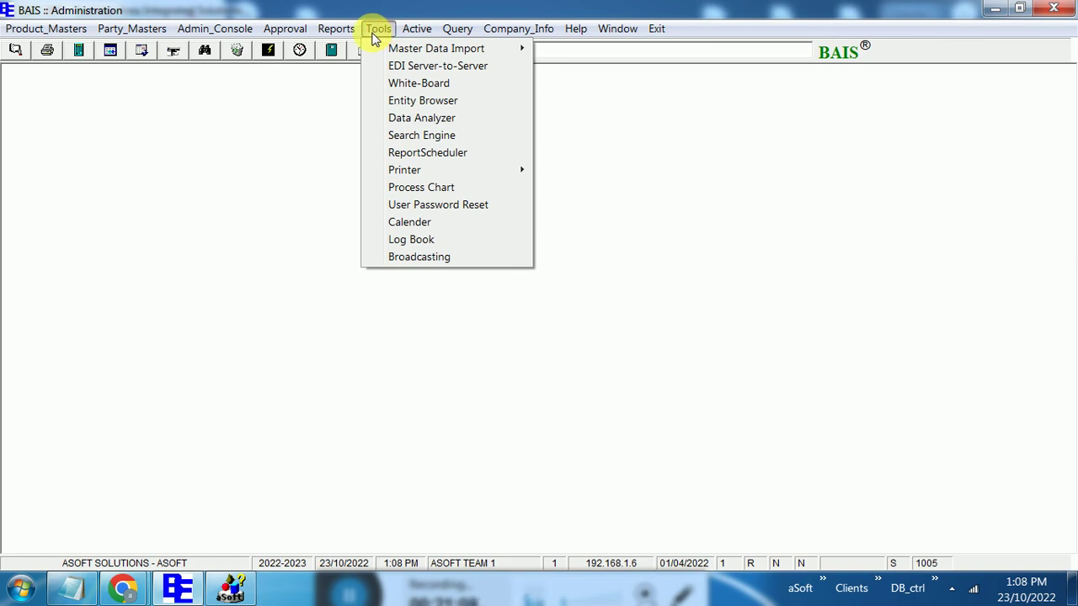
mouse_move(463, 52)
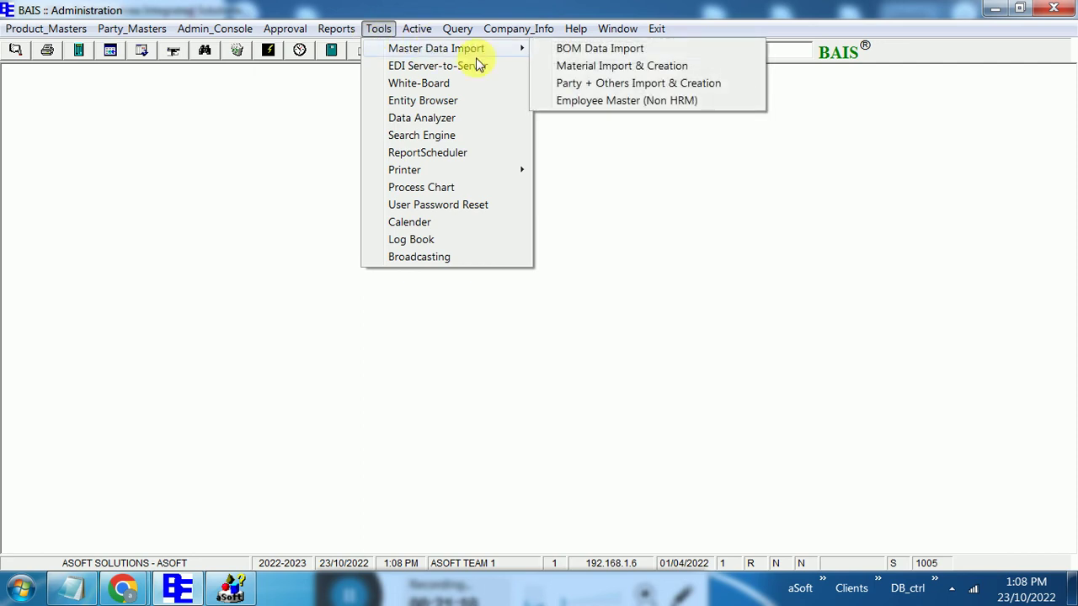
click(604, 73)
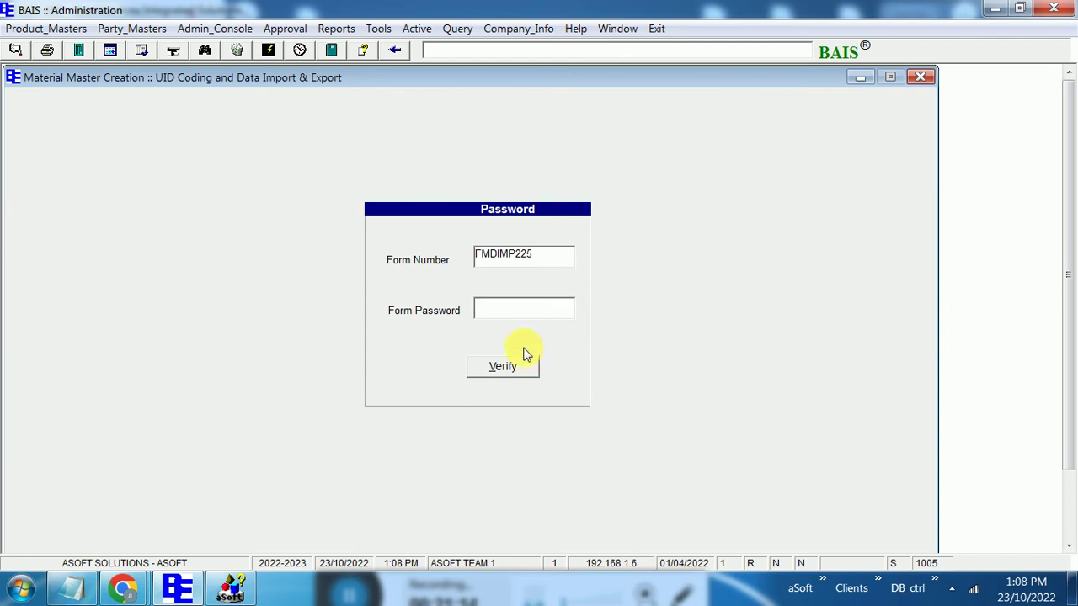
text(11)
click(503, 366)
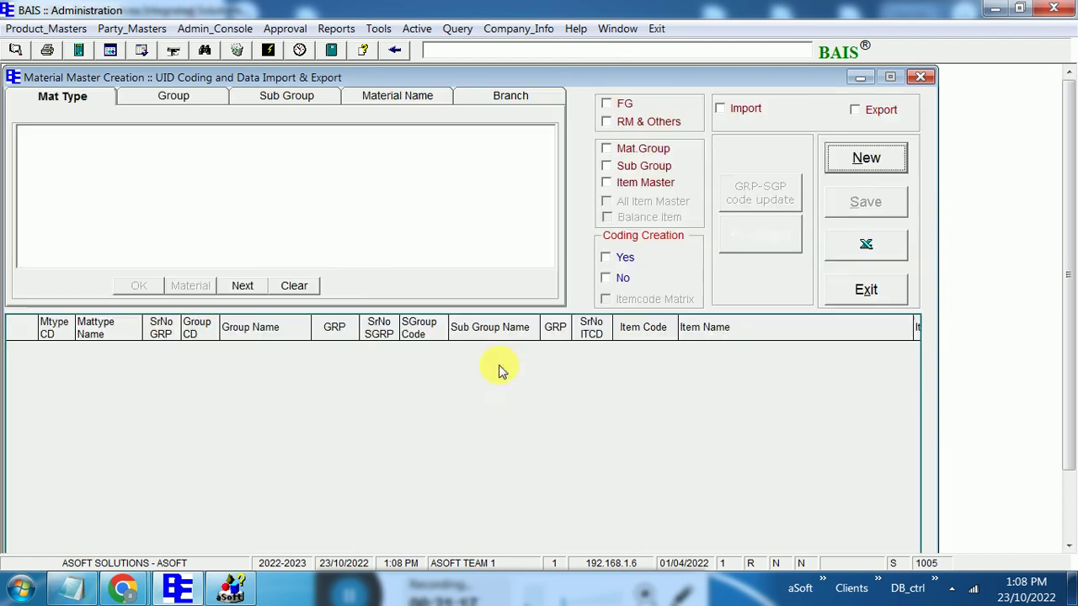
click(728, 108)
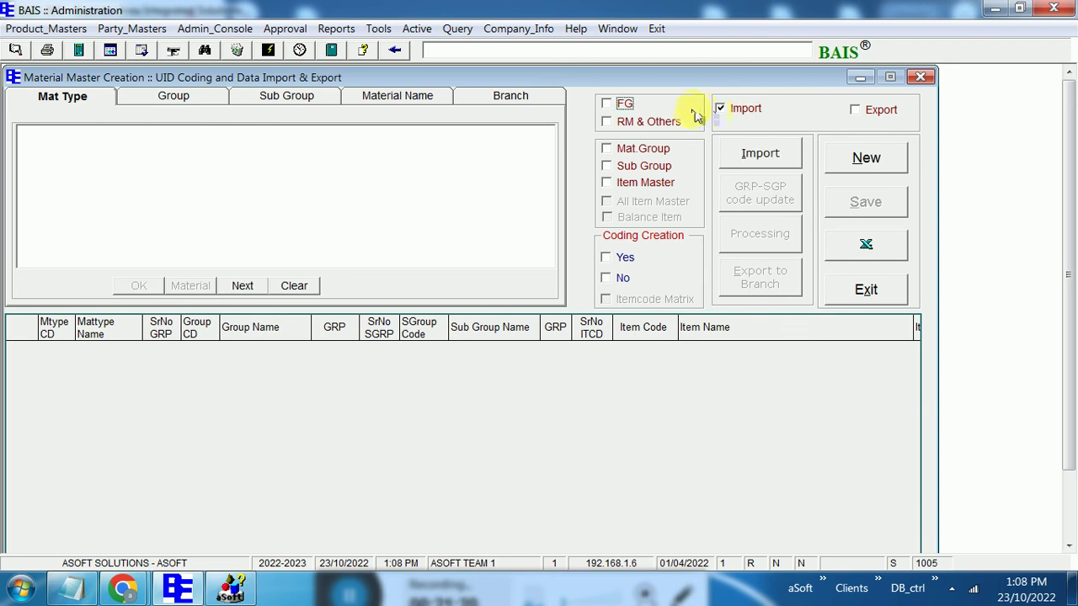
click(624, 105)
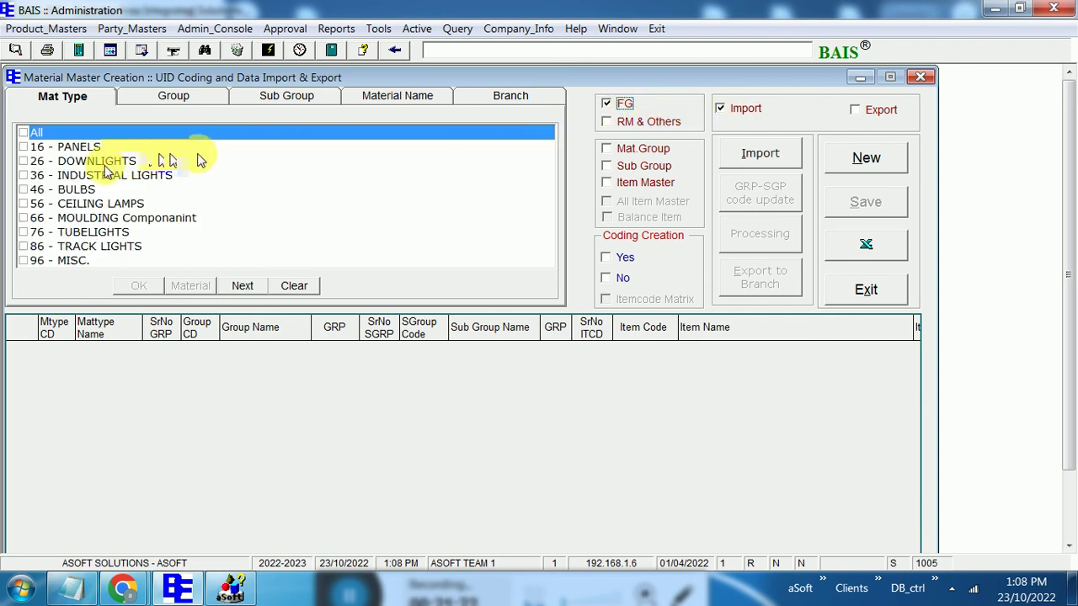
drag(52, 325, 413, 354)
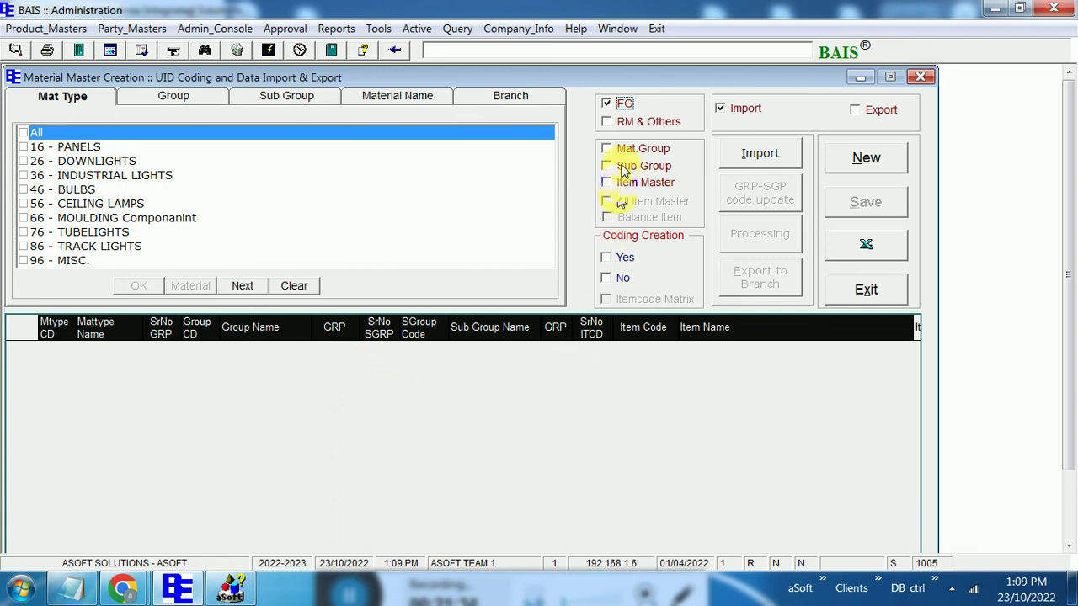
click(625, 153)
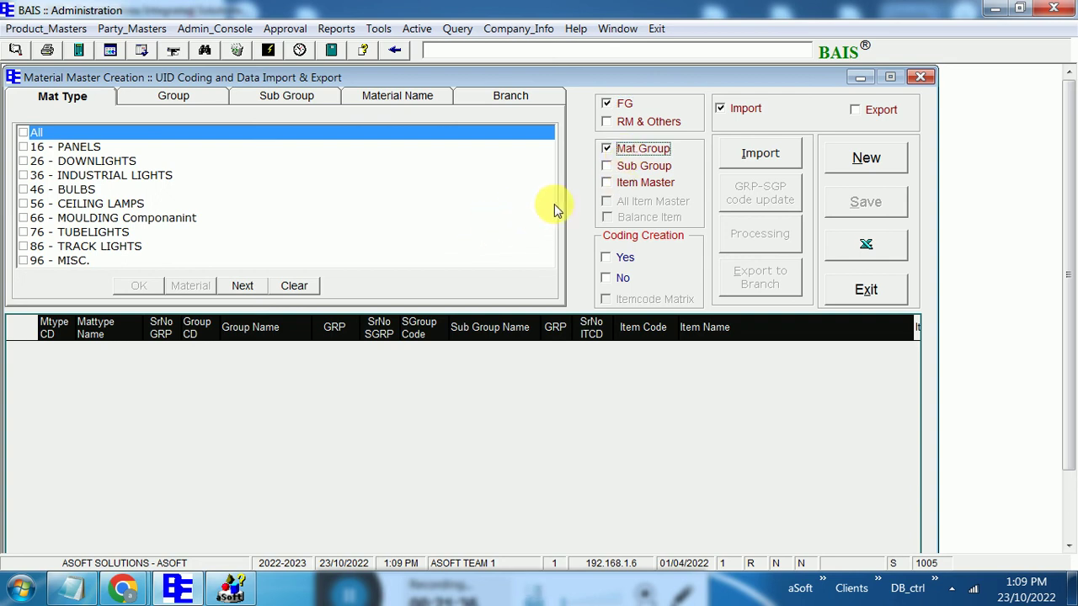
click(618, 168)
click(614, 182)
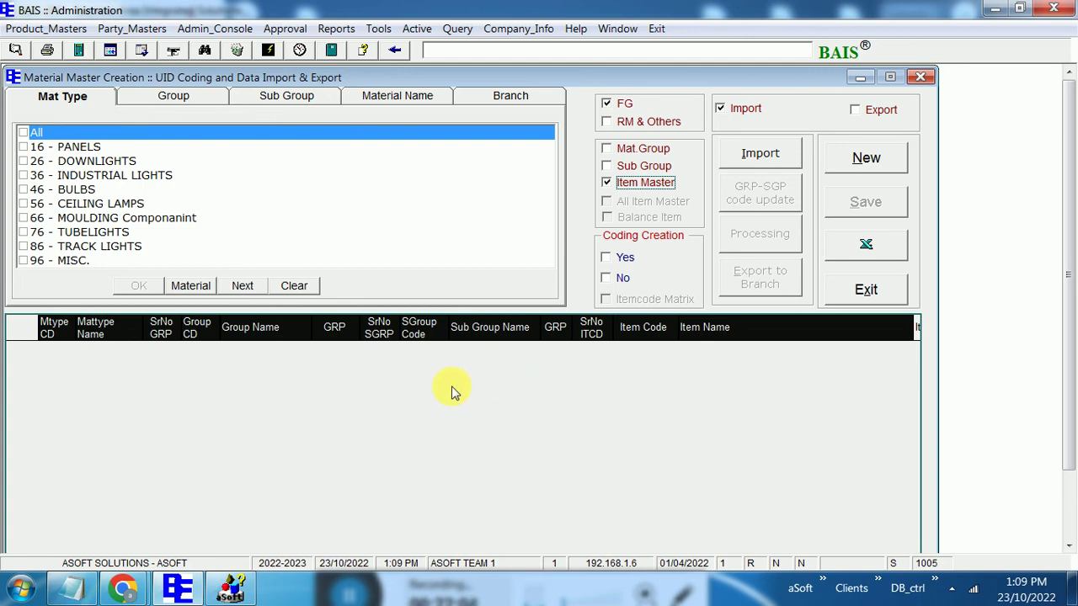
click(921, 76)
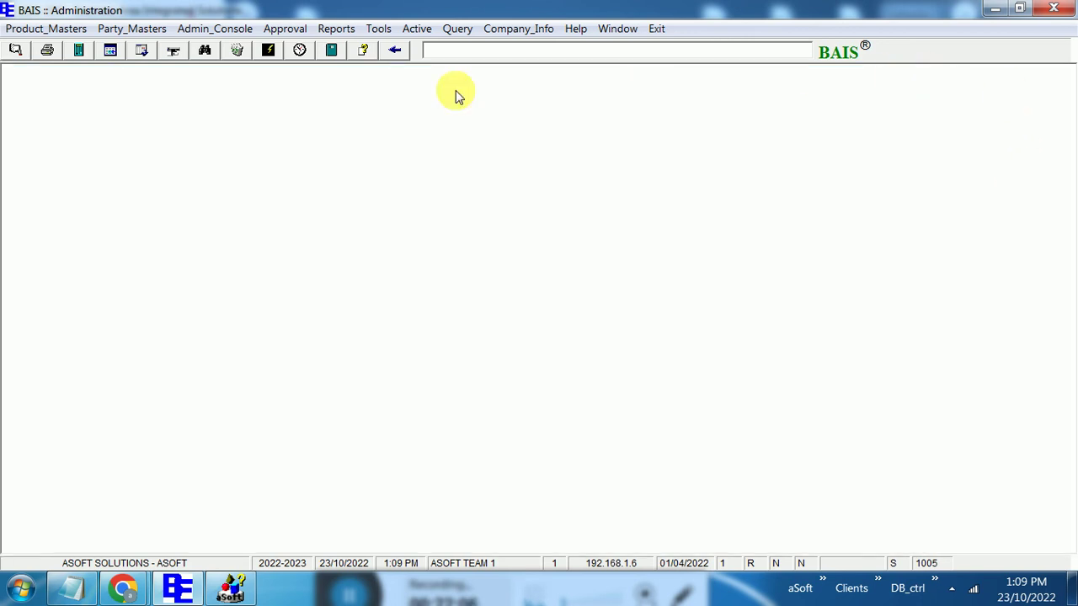
Open Tools > Master Data Import > Party + Others Import & Creation and unlock it with the password
click(378, 29)
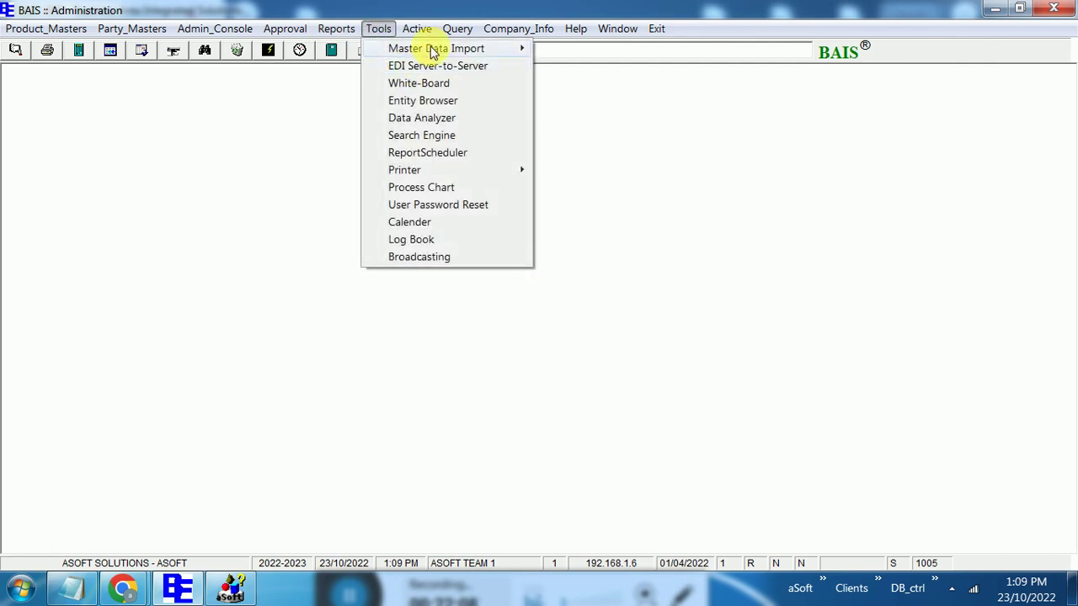
mouse_move(455, 48)
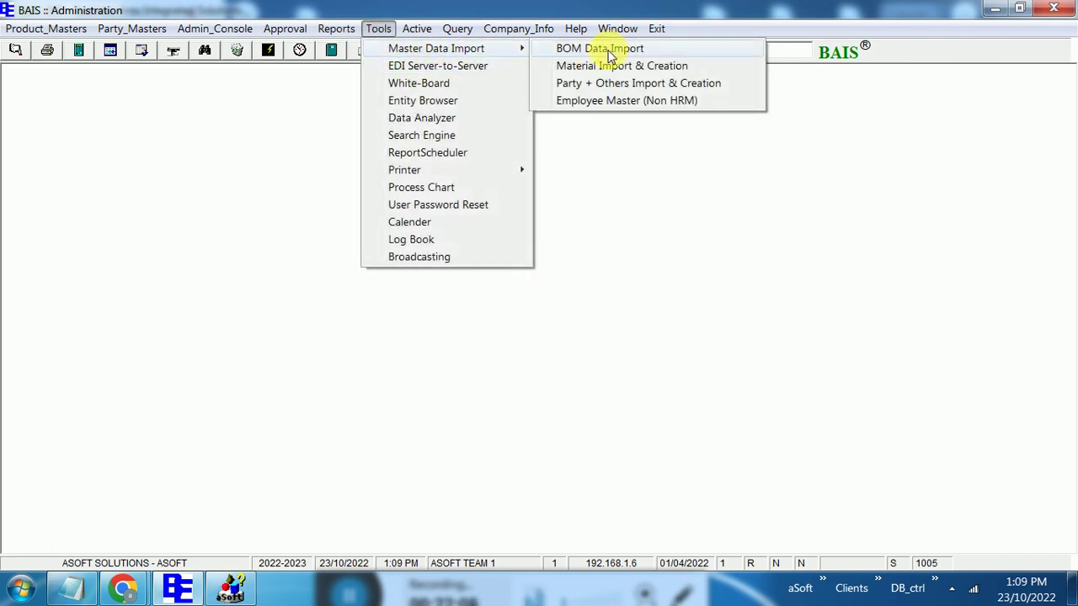
click(628, 83)
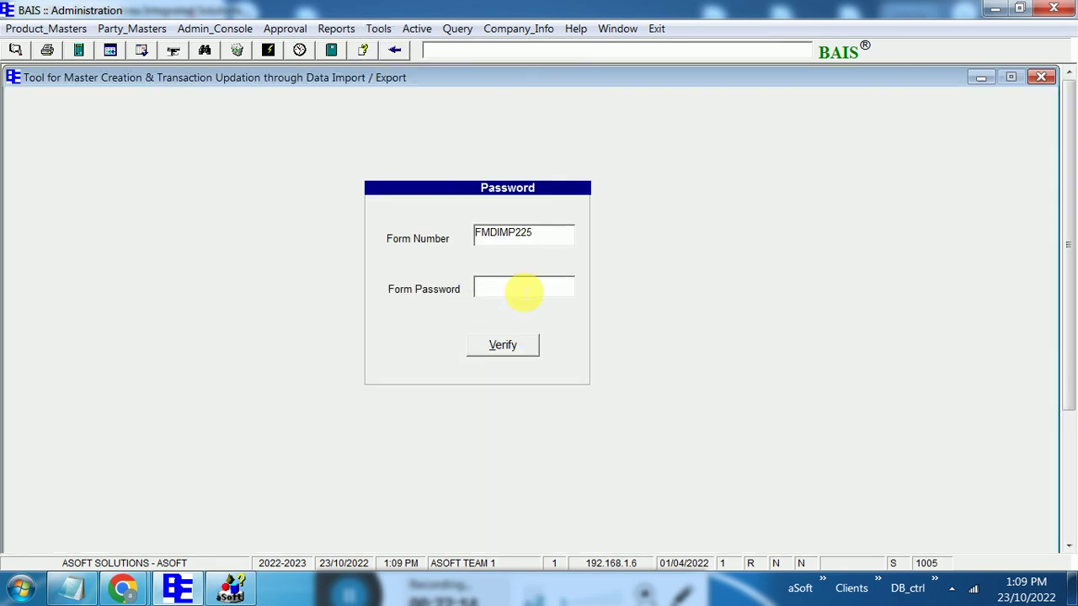
text(***)
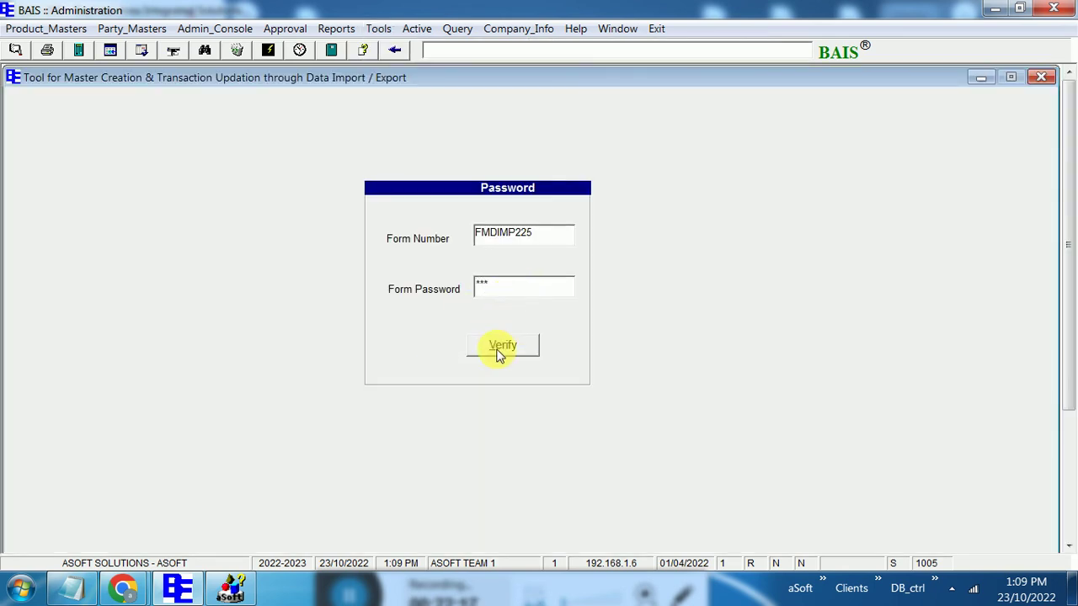
click(497, 352)
Choose insert mode for the party import, then close the import tool
click(71, 108)
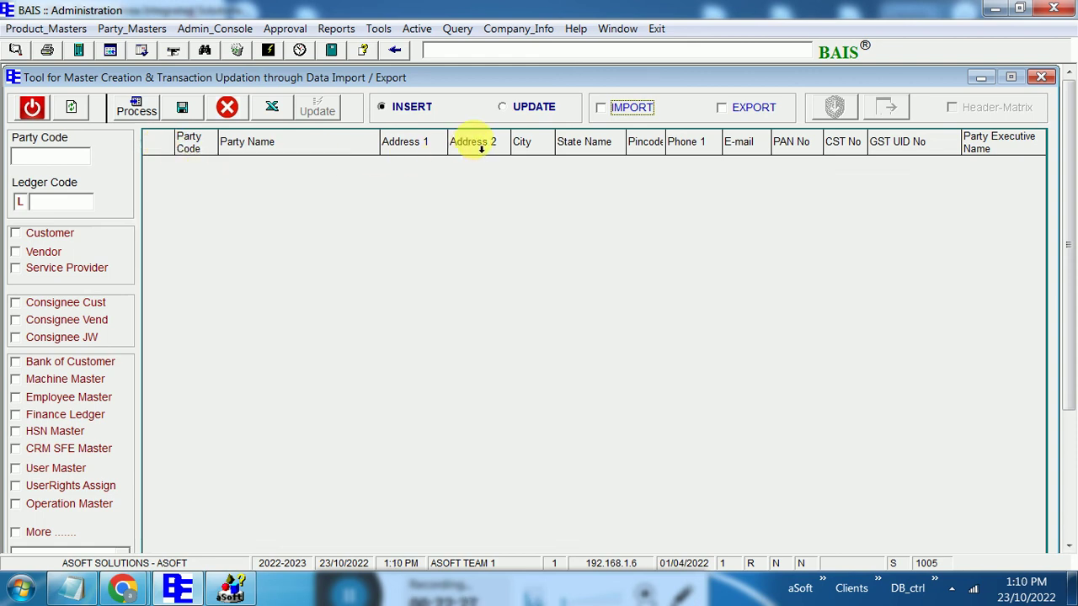
click(1035, 78)
click(522, 29)
Open HO & Branches and unlock the Company Registration Form showing ASOFT SOLUTIONS' details
click(537, 65)
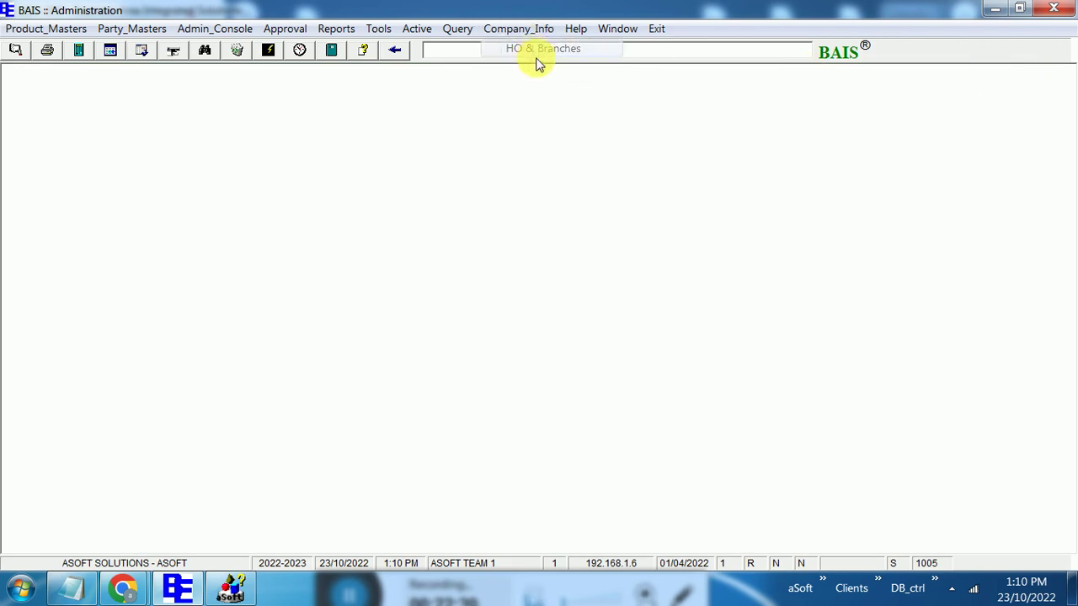
text(***)
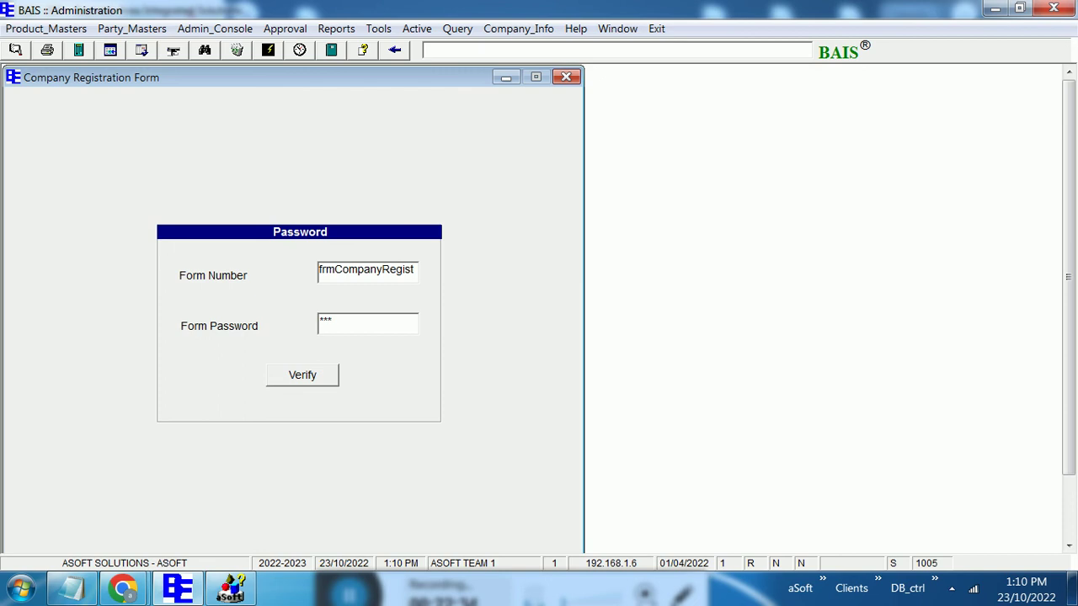
click(303, 375)
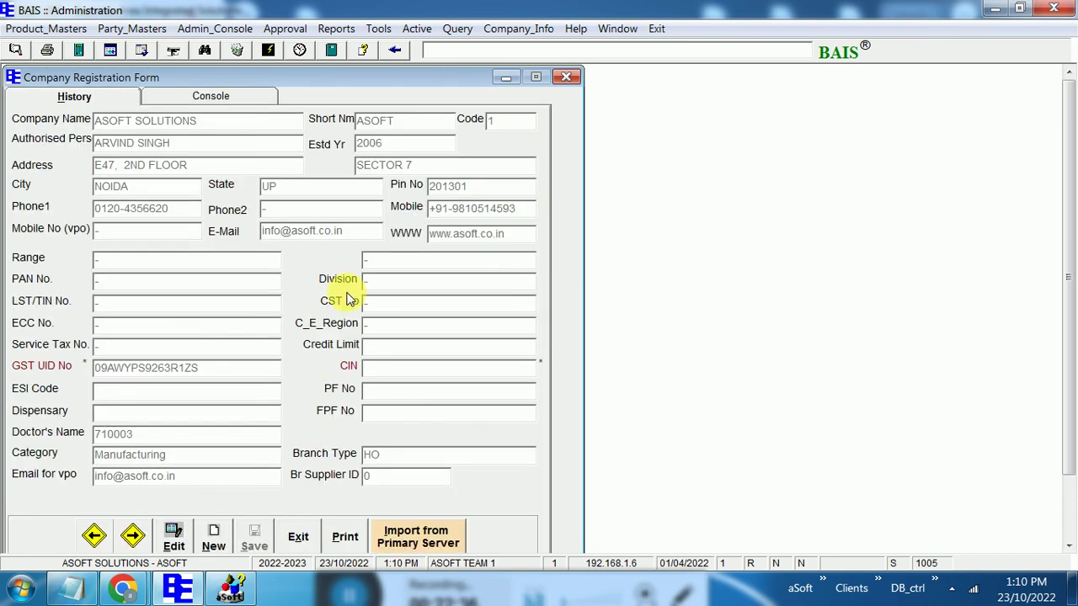